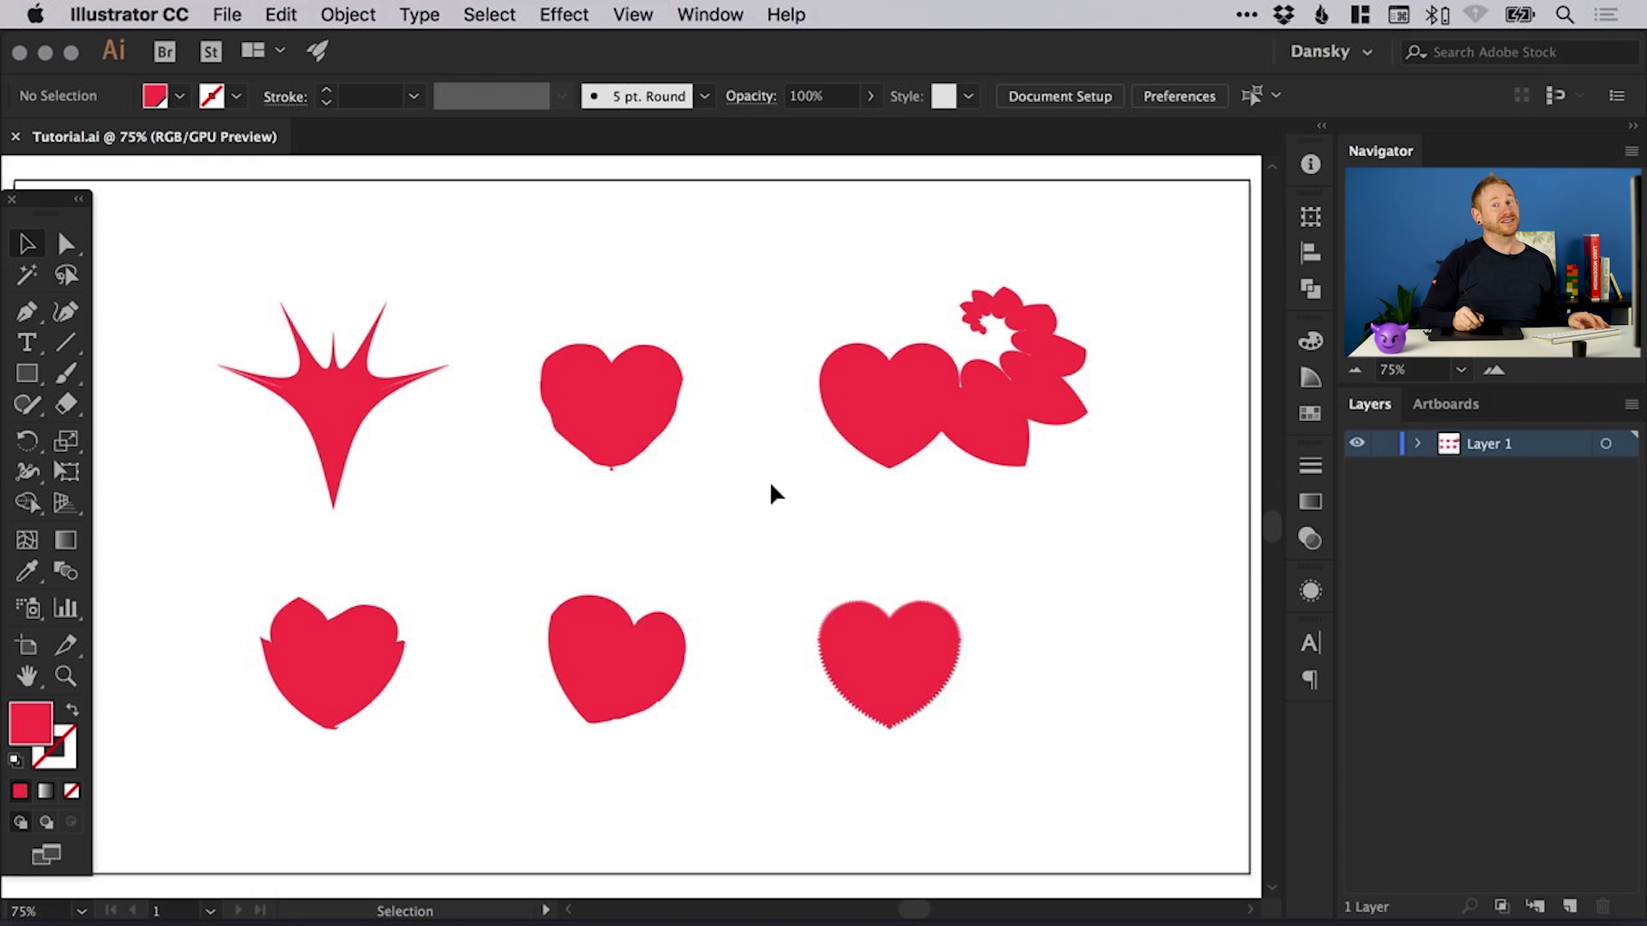
Browse the Distort & Transform effects list and dismiss it without applying anything
{"action": "left_click", "coordinate": [564, 14]}
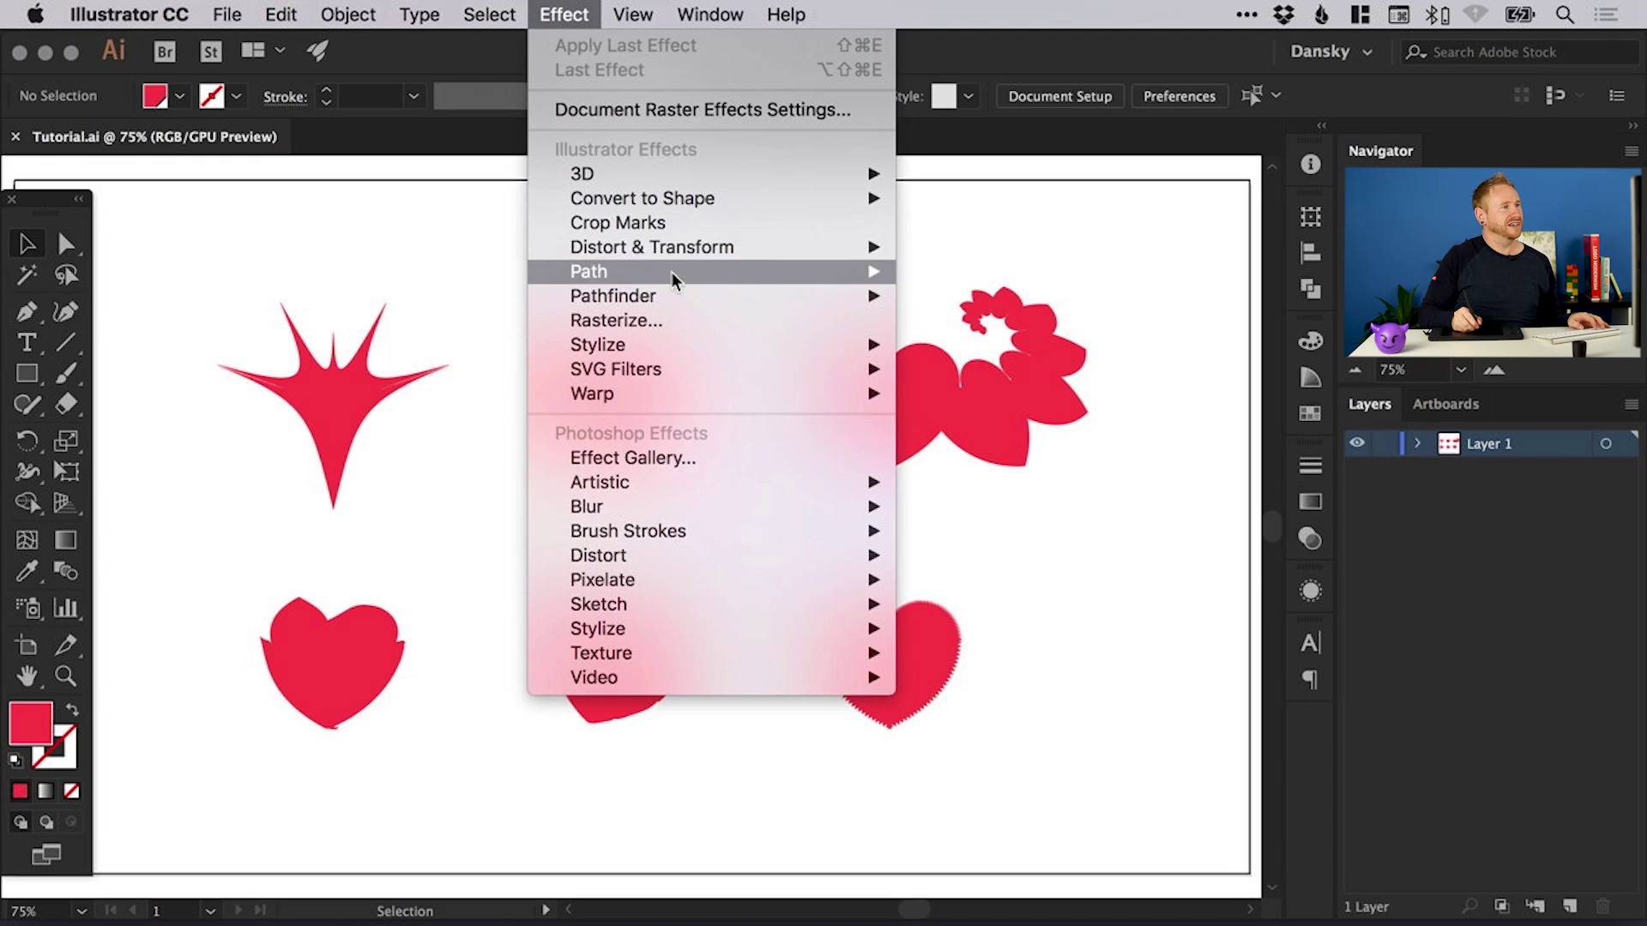
{"action": "mouse_move", "coordinate": [745, 245]}
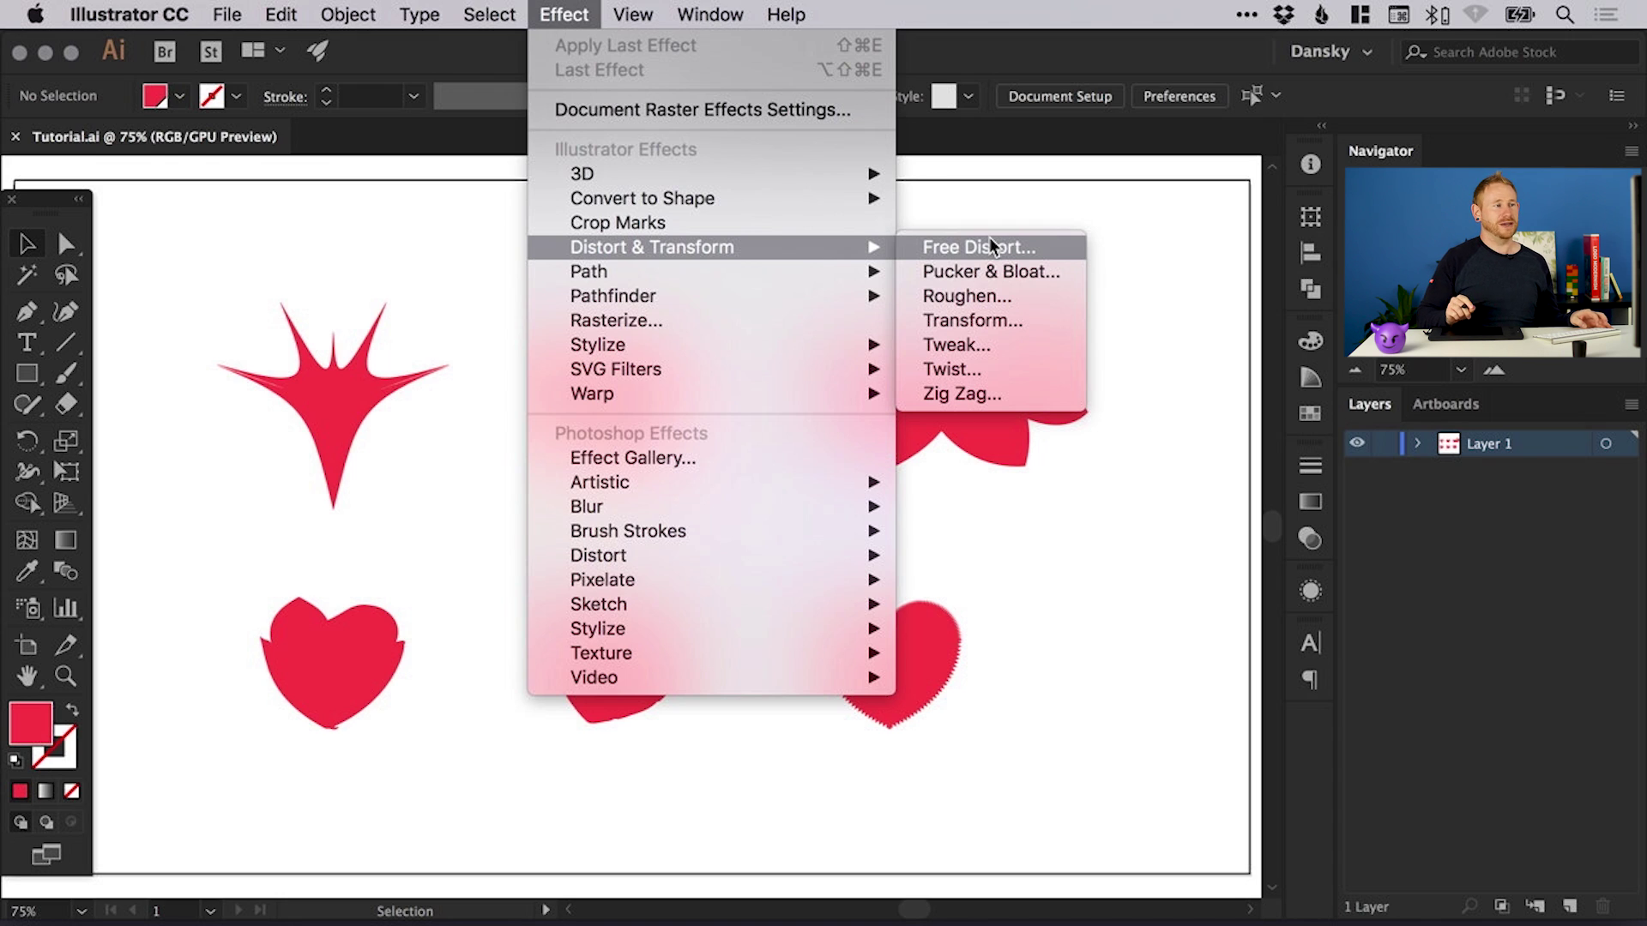
{"action": "key", "text": "Escape"}
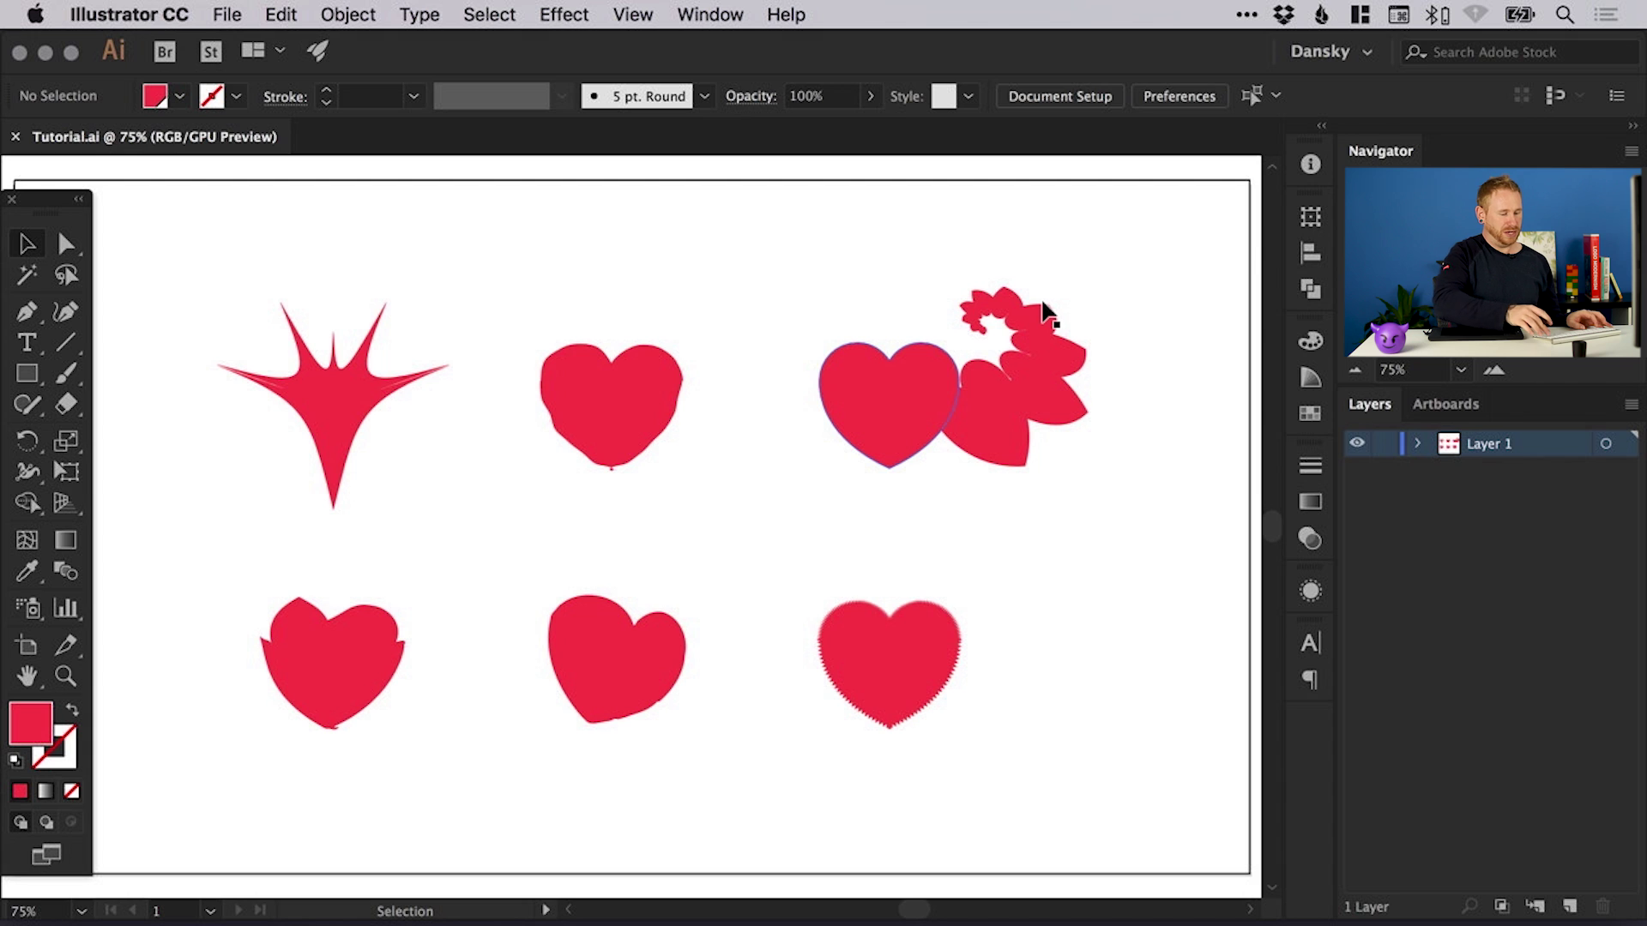
Delete all six example shapes and paste a plain red heart onto the artboard
{"action": "key", "text": "super+a"}
{"action": "key", "text": "Delete"}
{"action": "key", "text": "super+v"}
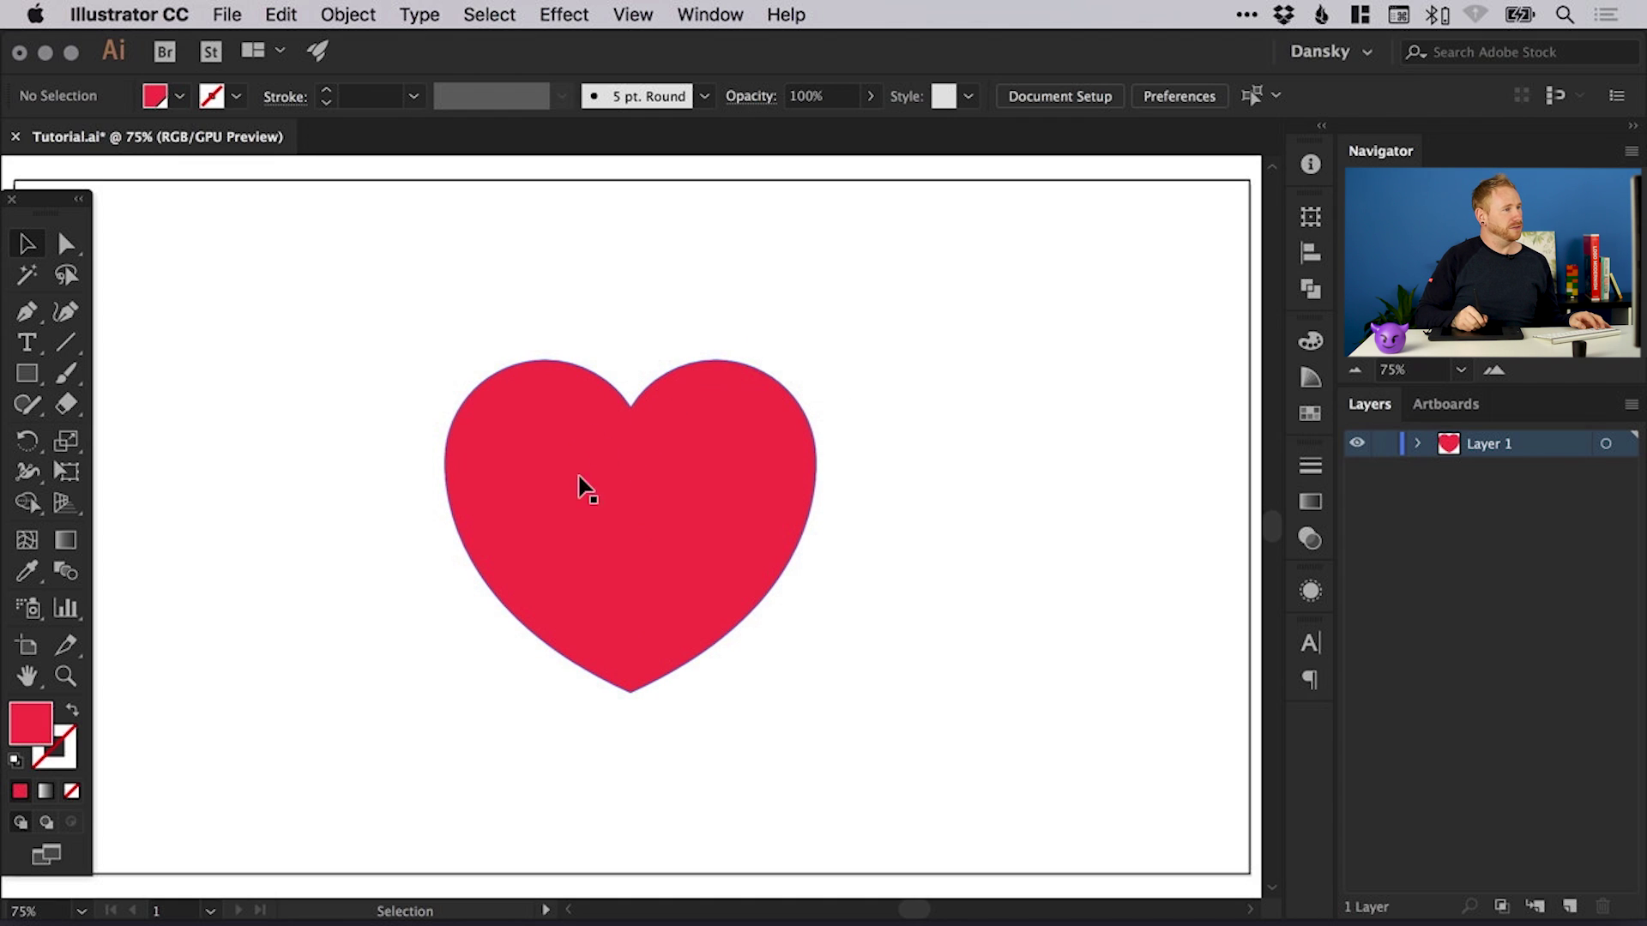
Open Free Distort on the heart, try dragging all four corners, then reset
{"action": "left_click", "coordinate": [637, 490]}
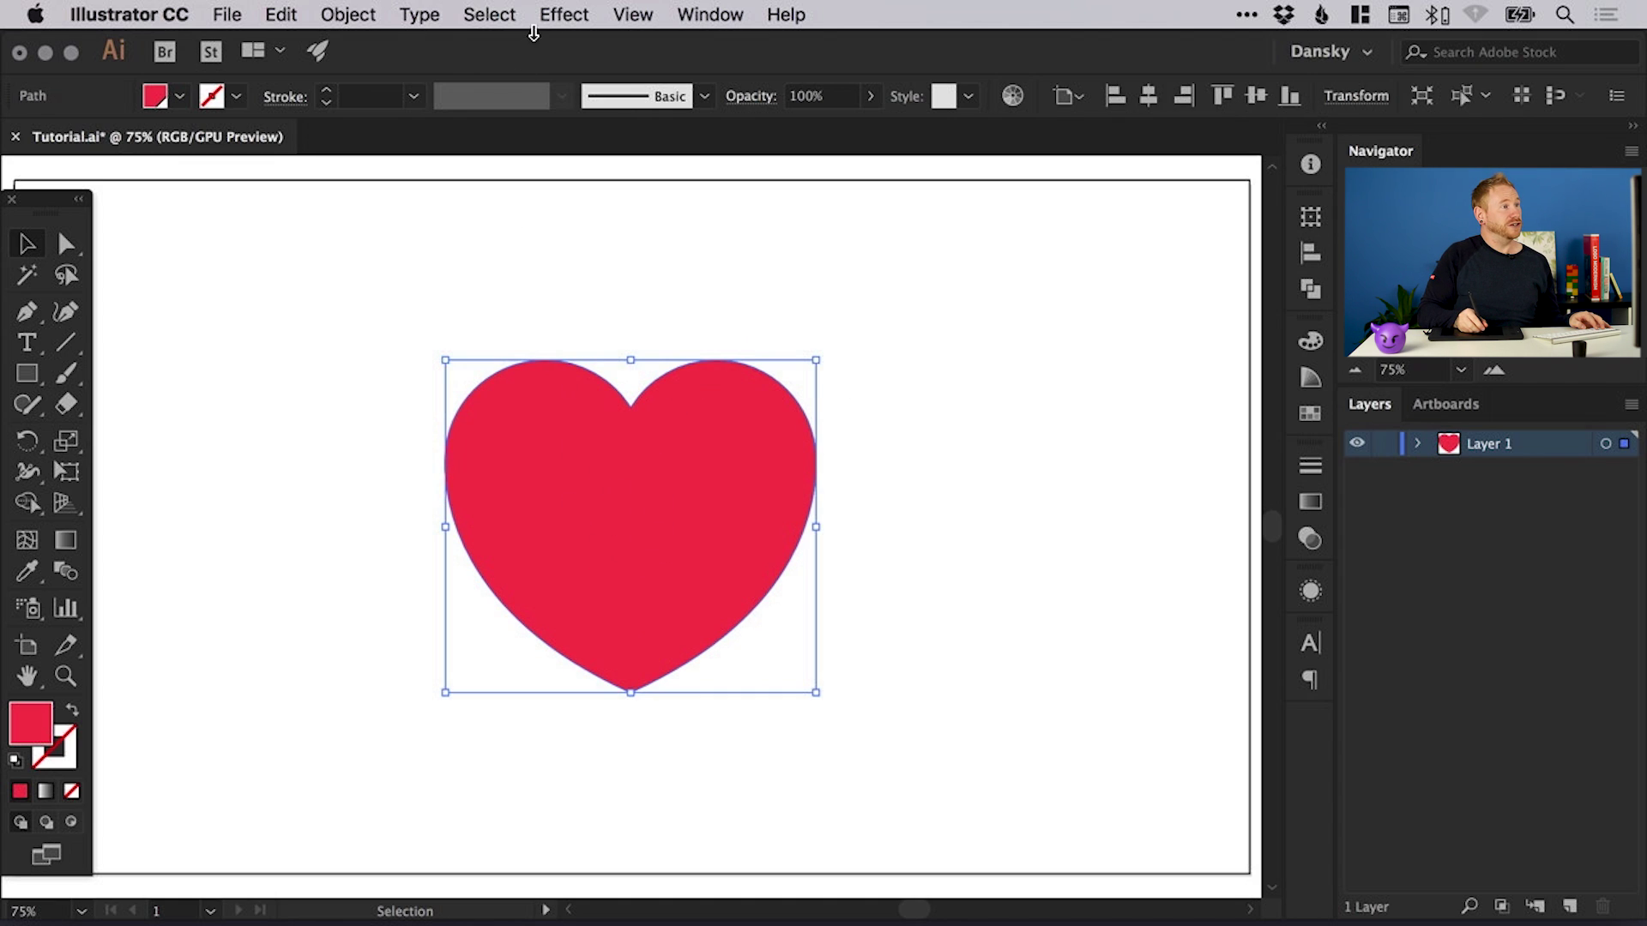
{"action": "left_click", "coordinate": [562, 16]}
{"action": "mouse_move", "coordinate": [631, 244]}
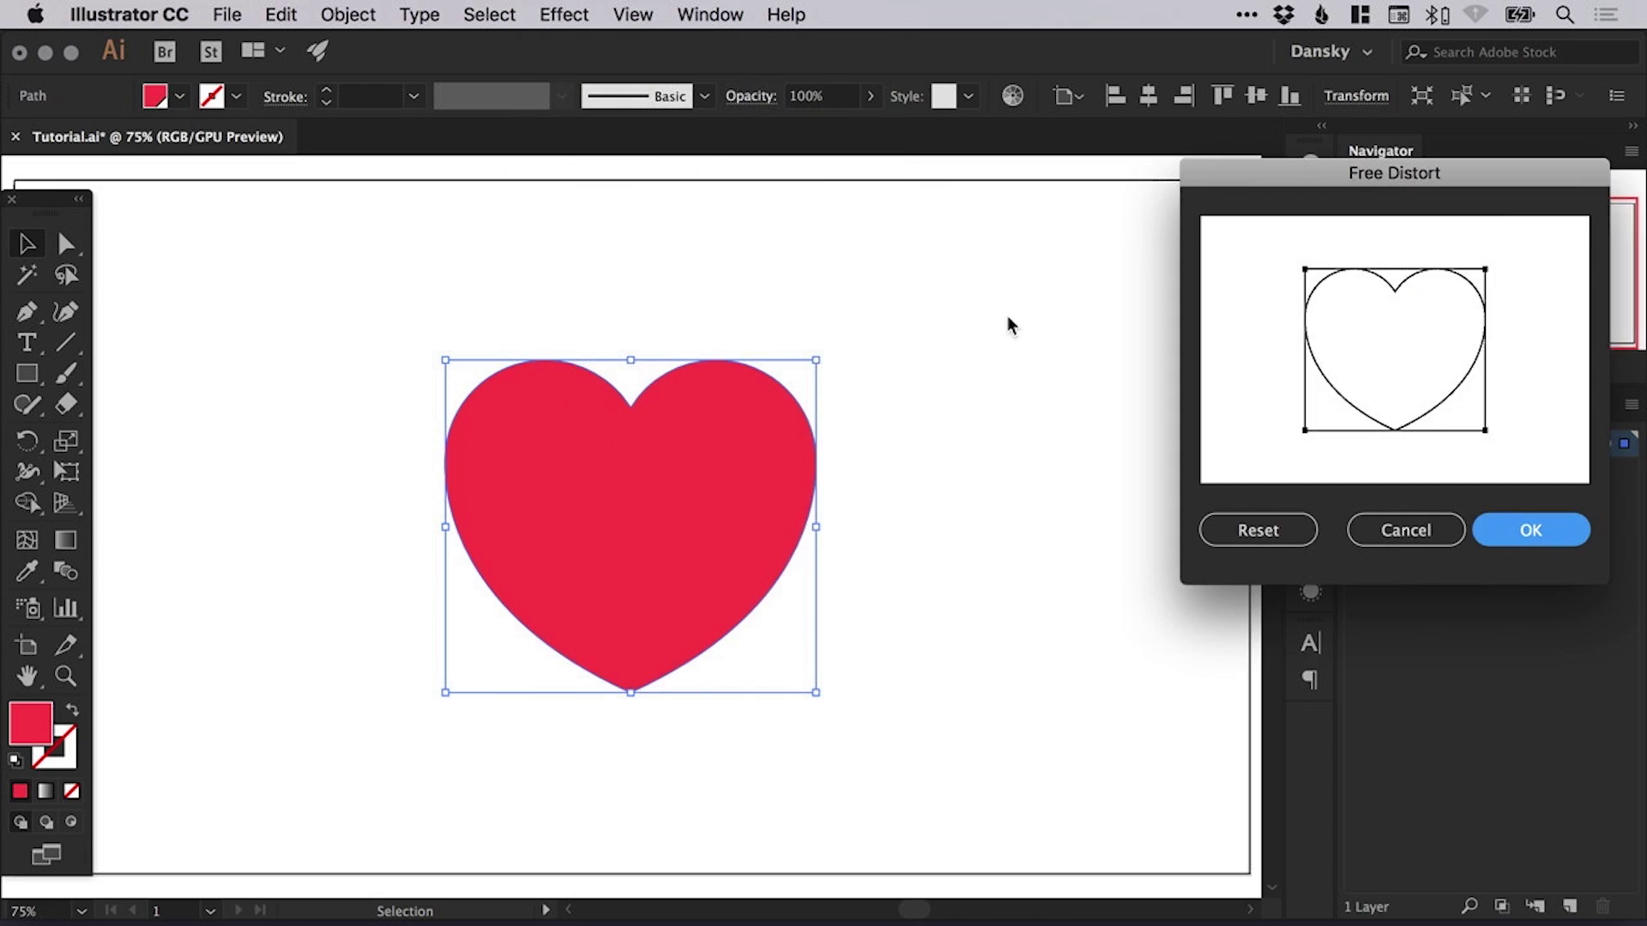
{"action": "left_click_drag", "start_coordinate": [1296, 175], "coordinate": [1324, 168]}
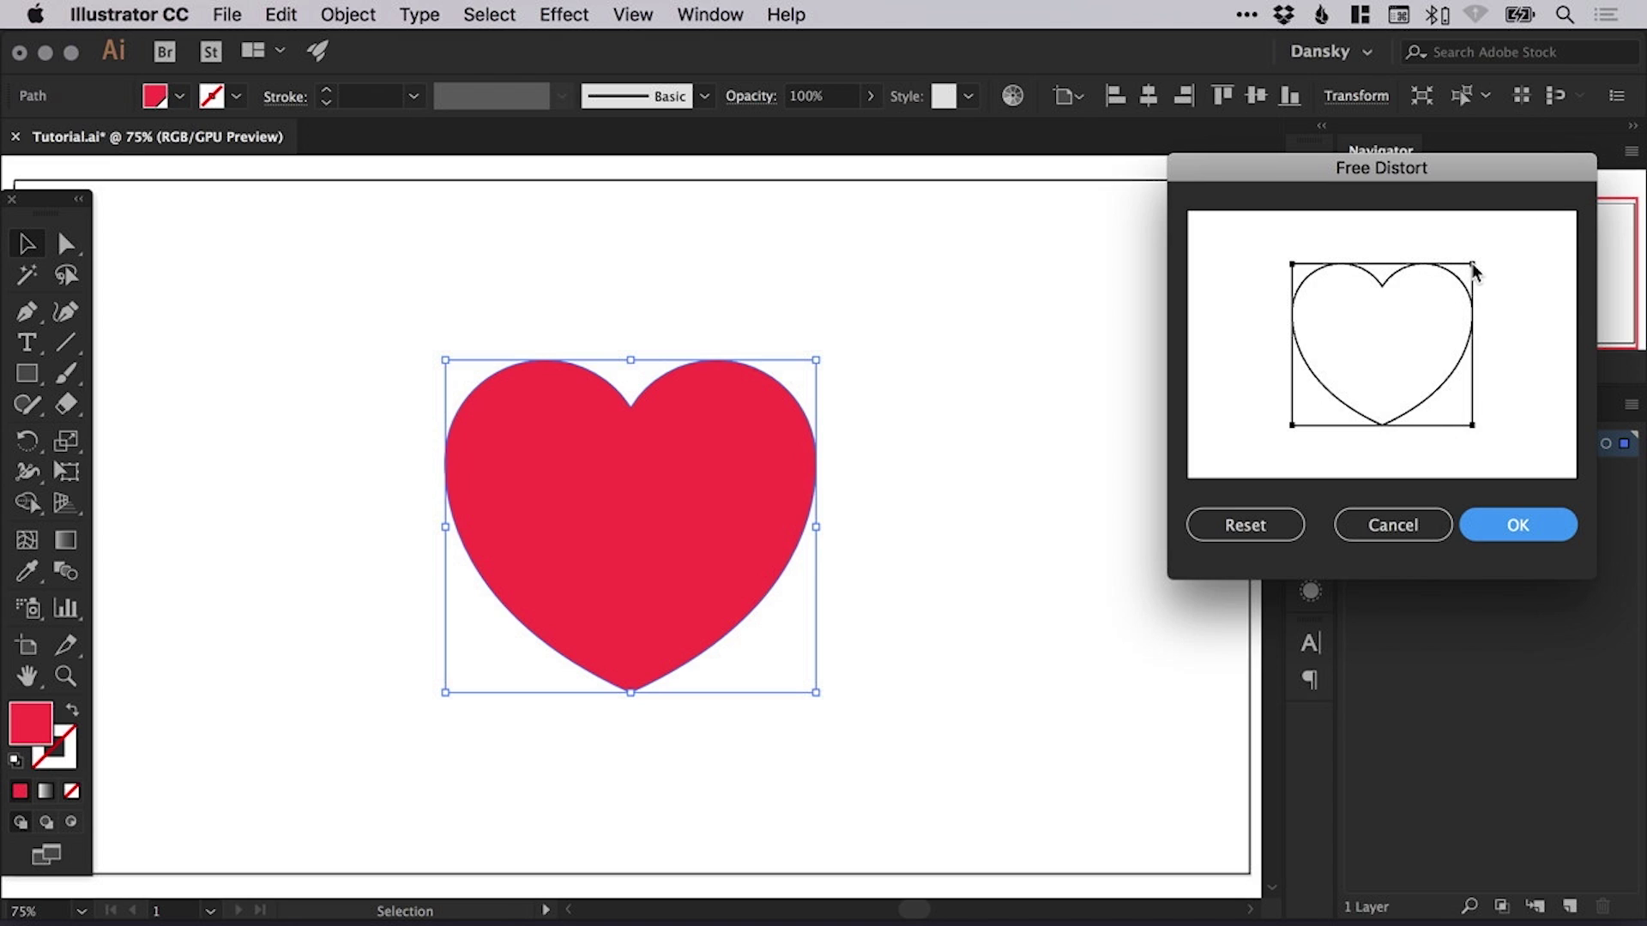
{"action": "left_click_drag", "start_coordinate": [1474, 265], "coordinate": [1502, 222]}
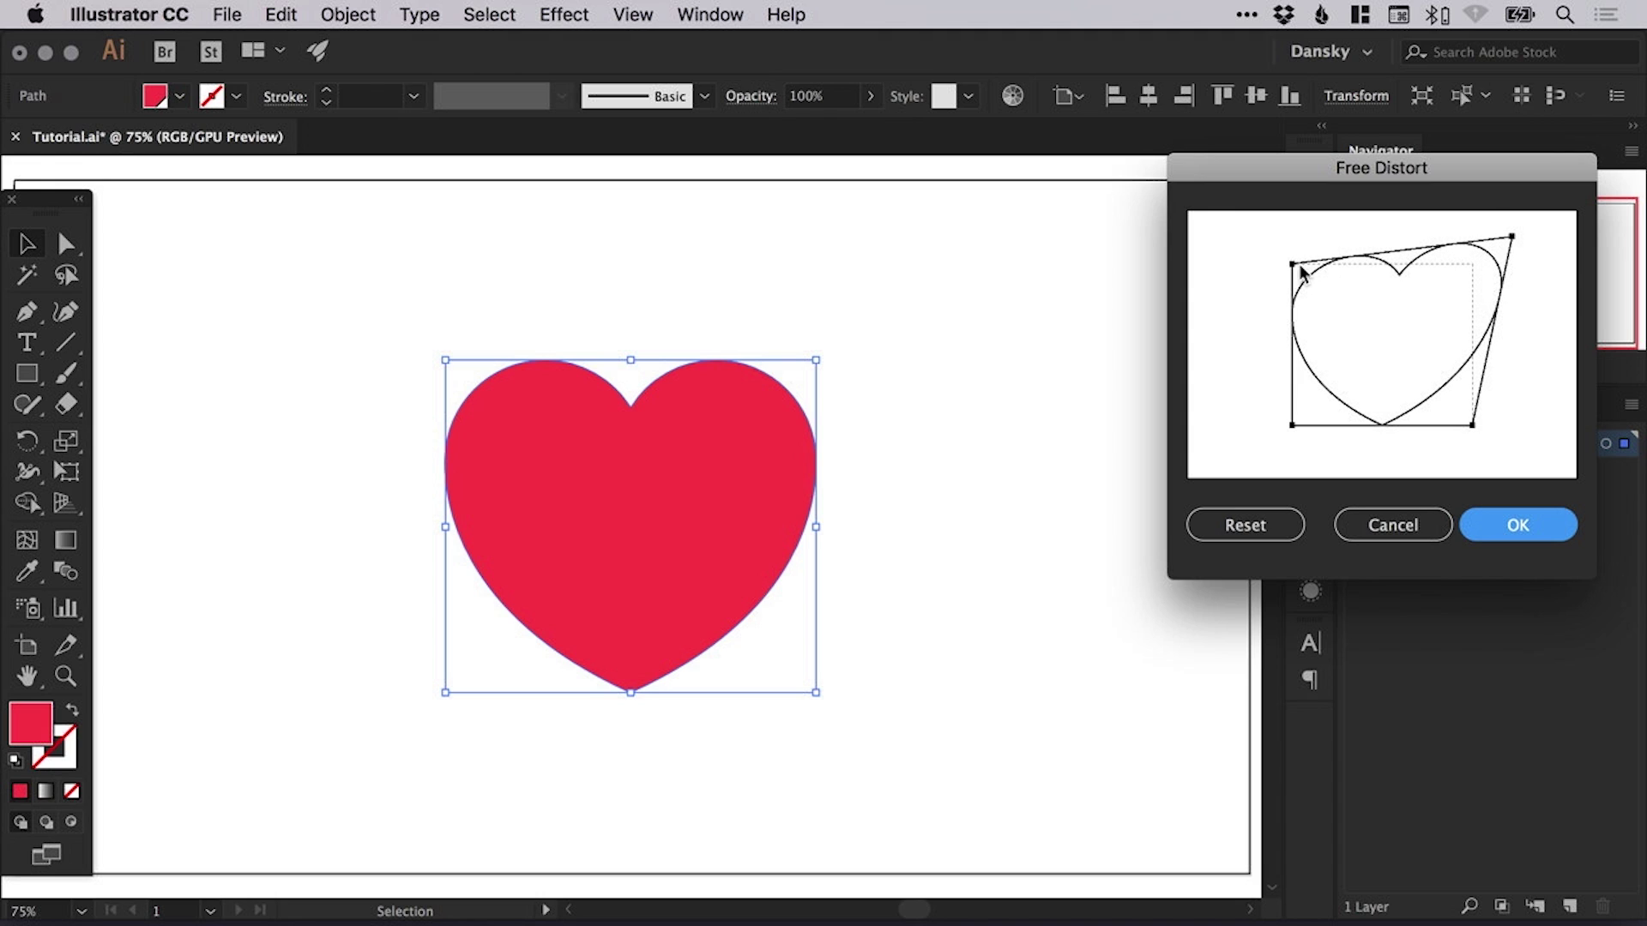
{"action": "mouse_move", "coordinate": [1300, 273]}
{"action": "left_mouse_down"}
{"action": "mouse_move", "coordinate": [1334, 308]}
{"action": "mouse_move", "coordinate": [1322, 286]}
{"action": "left_mouse_up"}
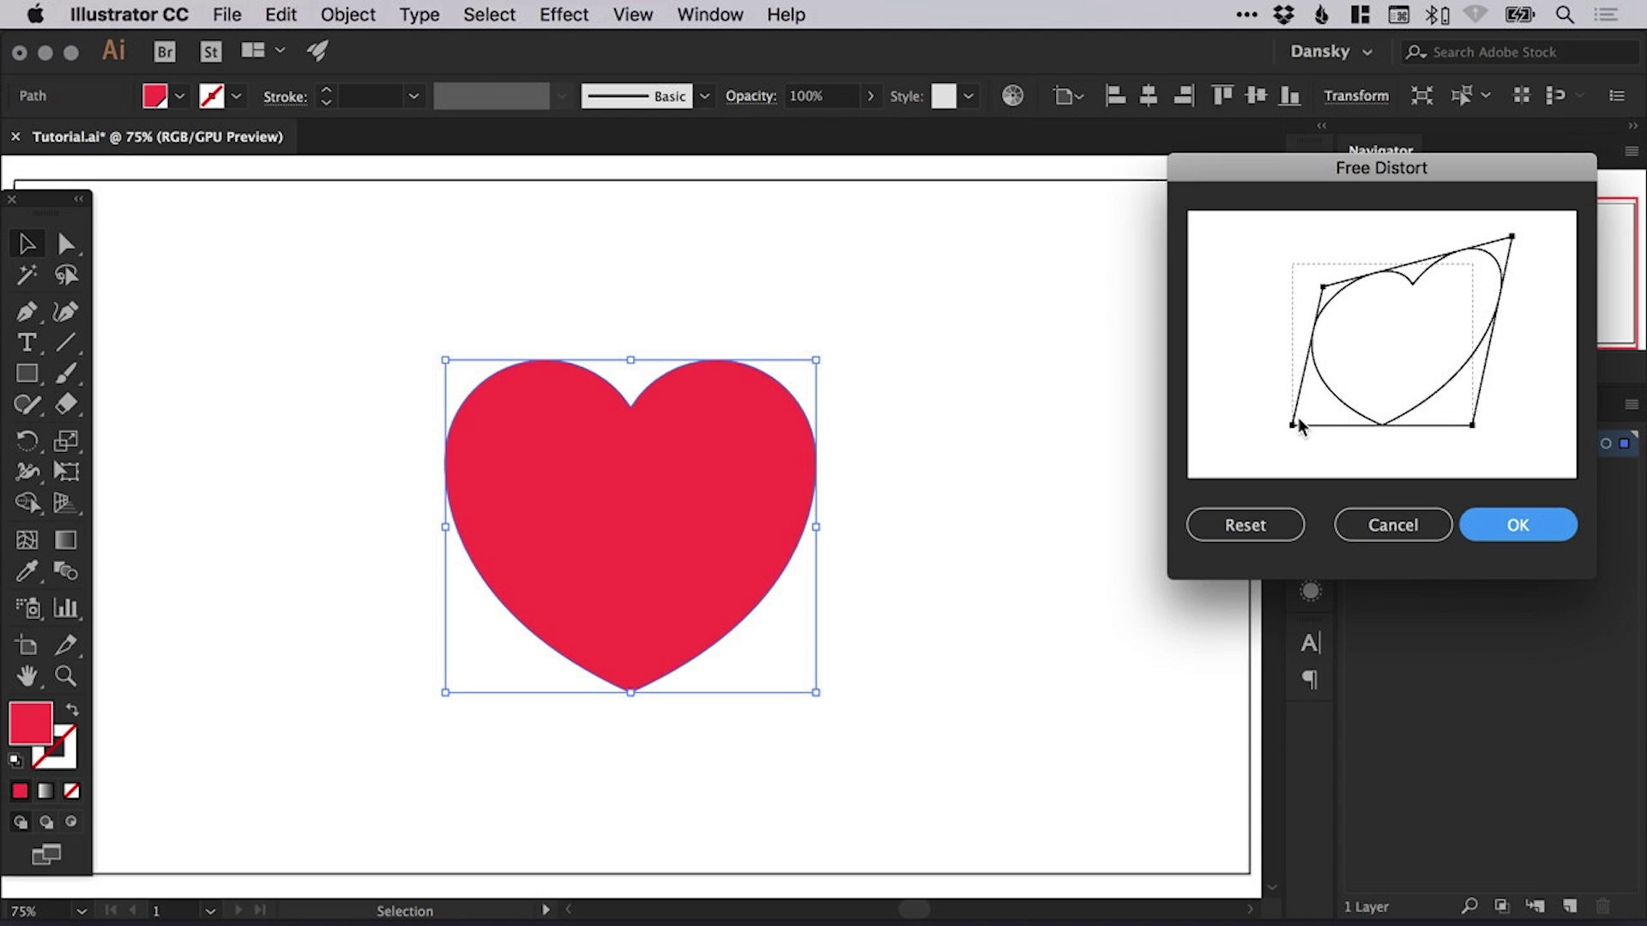
{"action": "left_click_drag", "start_coordinate": [1305, 420], "coordinate": [1351, 373]}
{"action": "left_click_drag", "start_coordinate": [1473, 433], "coordinate": [1515, 434]}
{"action": "left_click", "coordinate": [1242, 525]}
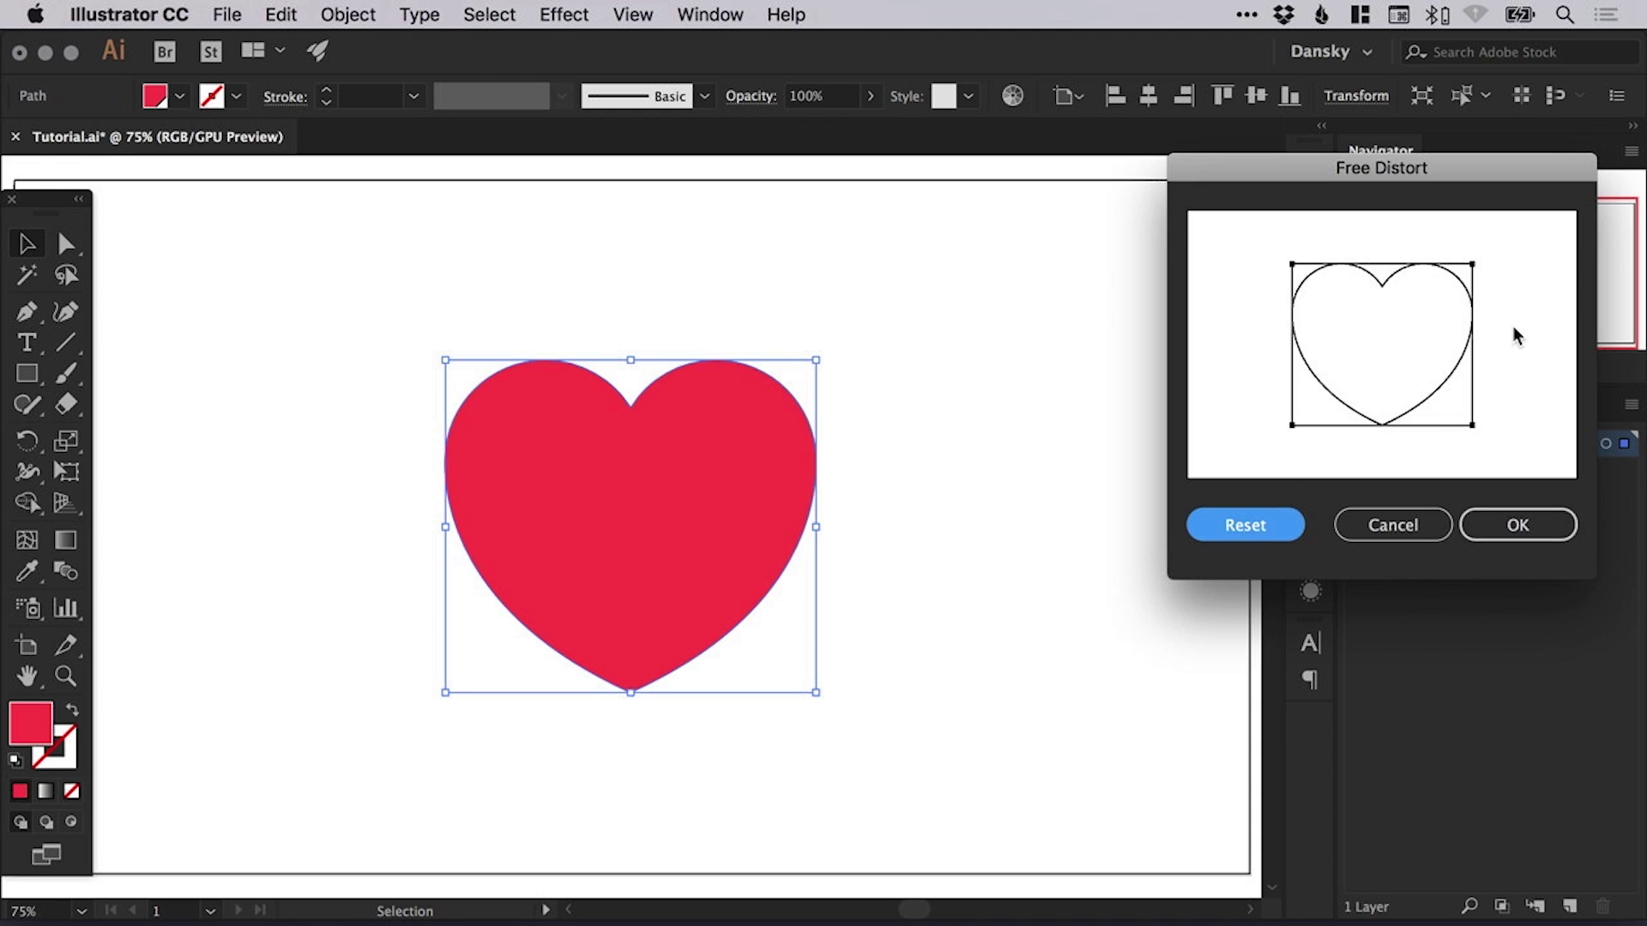
Pull the top-right and bottom-left corners inward and apply the Free Distort to the heart
{"action": "left_click_drag", "start_coordinate": [1474, 269], "coordinate": [1439, 298]}
{"action": "left_click_drag", "start_coordinate": [1293, 426], "coordinate": [1315, 403]}
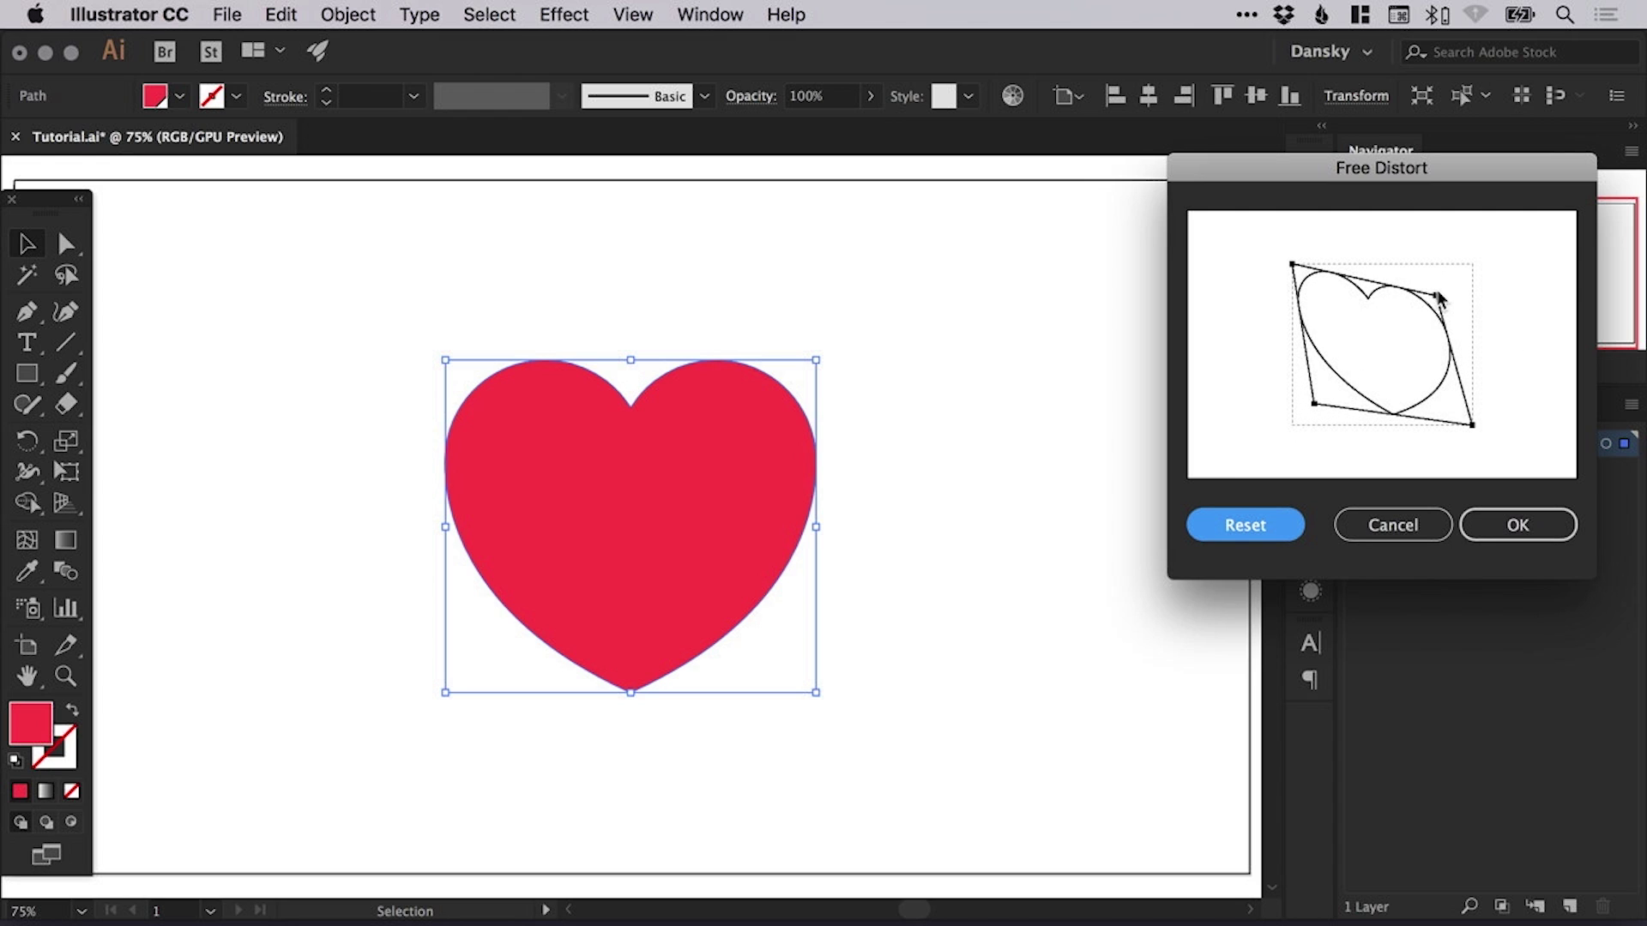
{"action": "left_click_drag", "start_coordinate": [1436, 297], "coordinate": [1431, 303]}
{"action": "left_click", "coordinate": [1475, 523]}
{"action": "left_click", "coordinate": [1081, 477]}
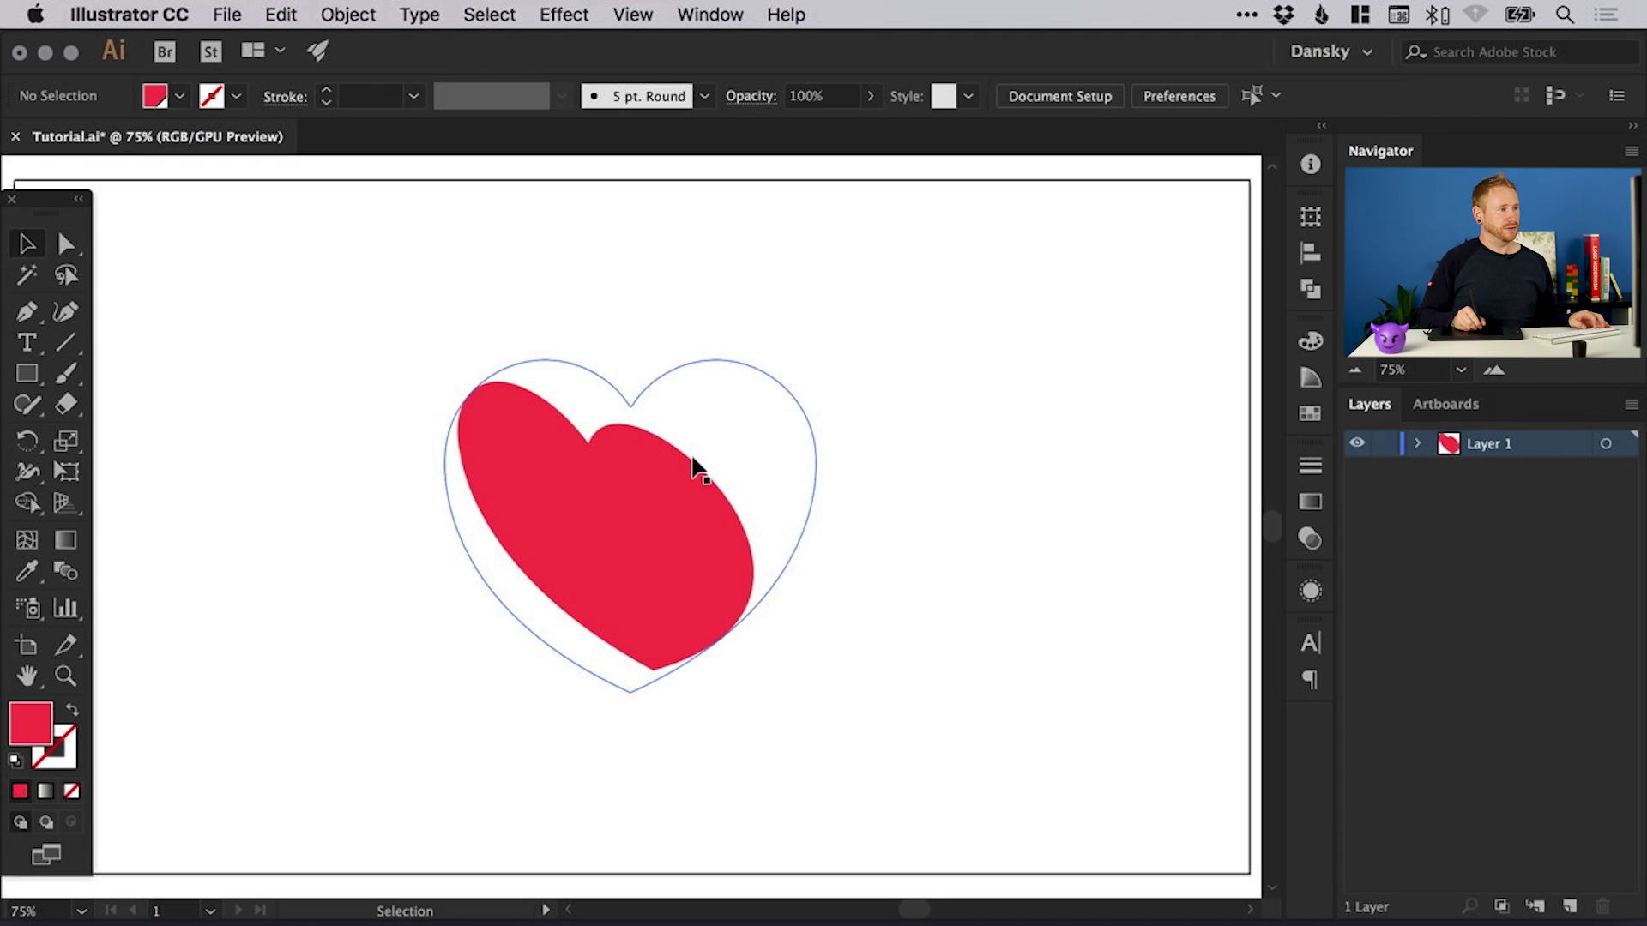
{"action": "left_click", "coordinate": [672, 488]}
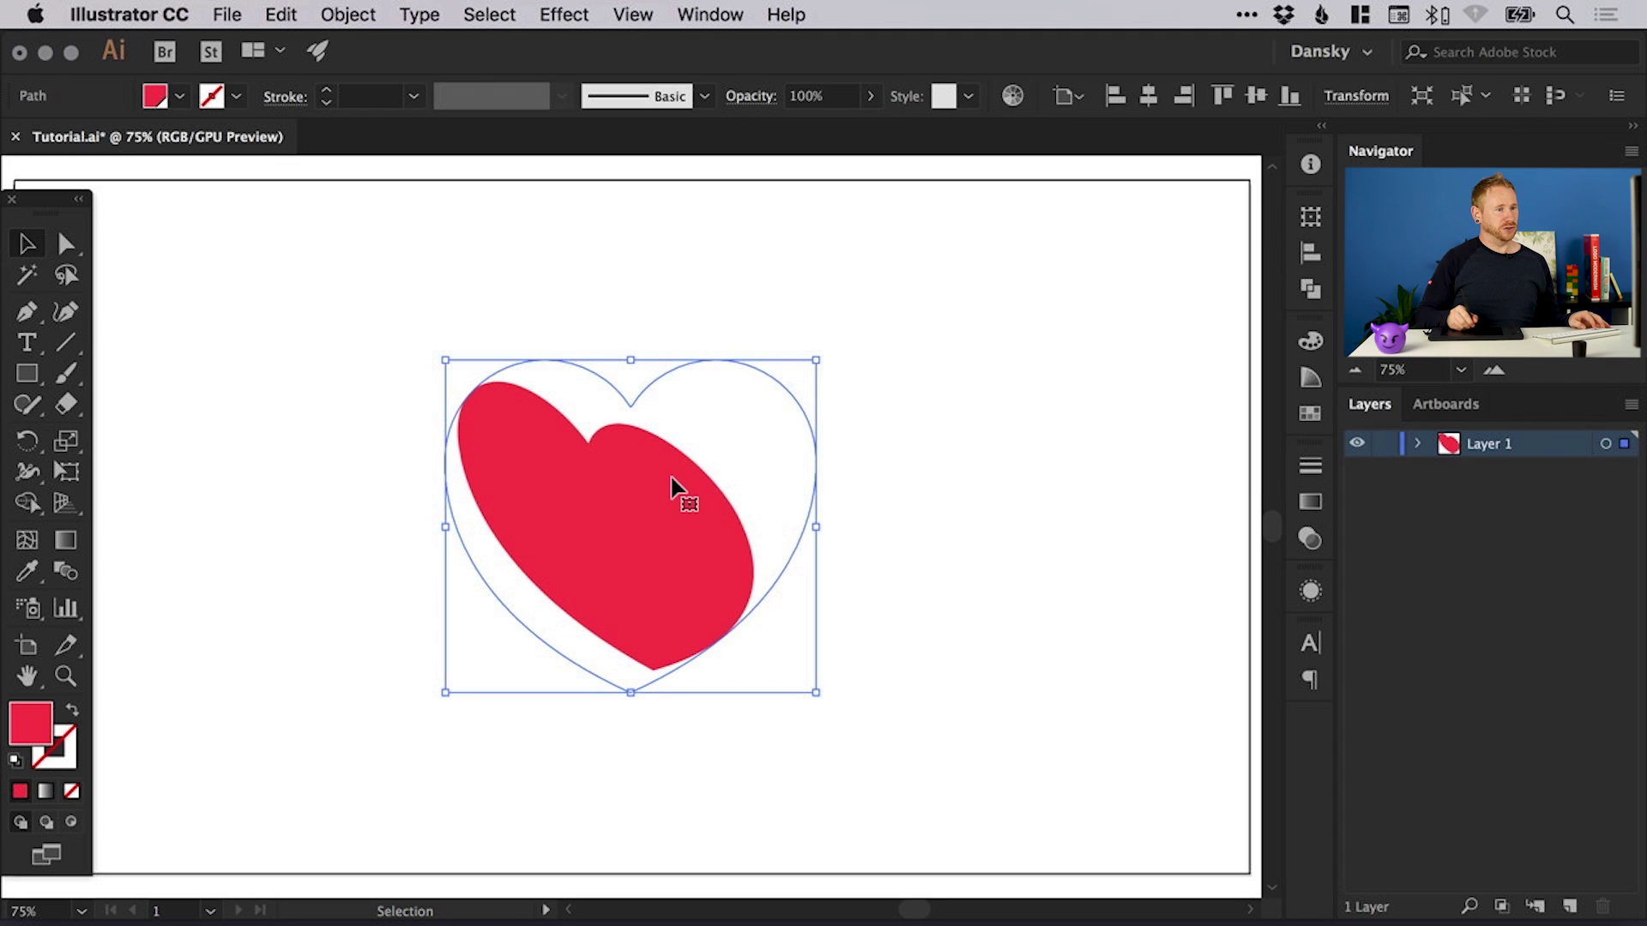
{"action": "left_click", "coordinate": [1310, 592]}
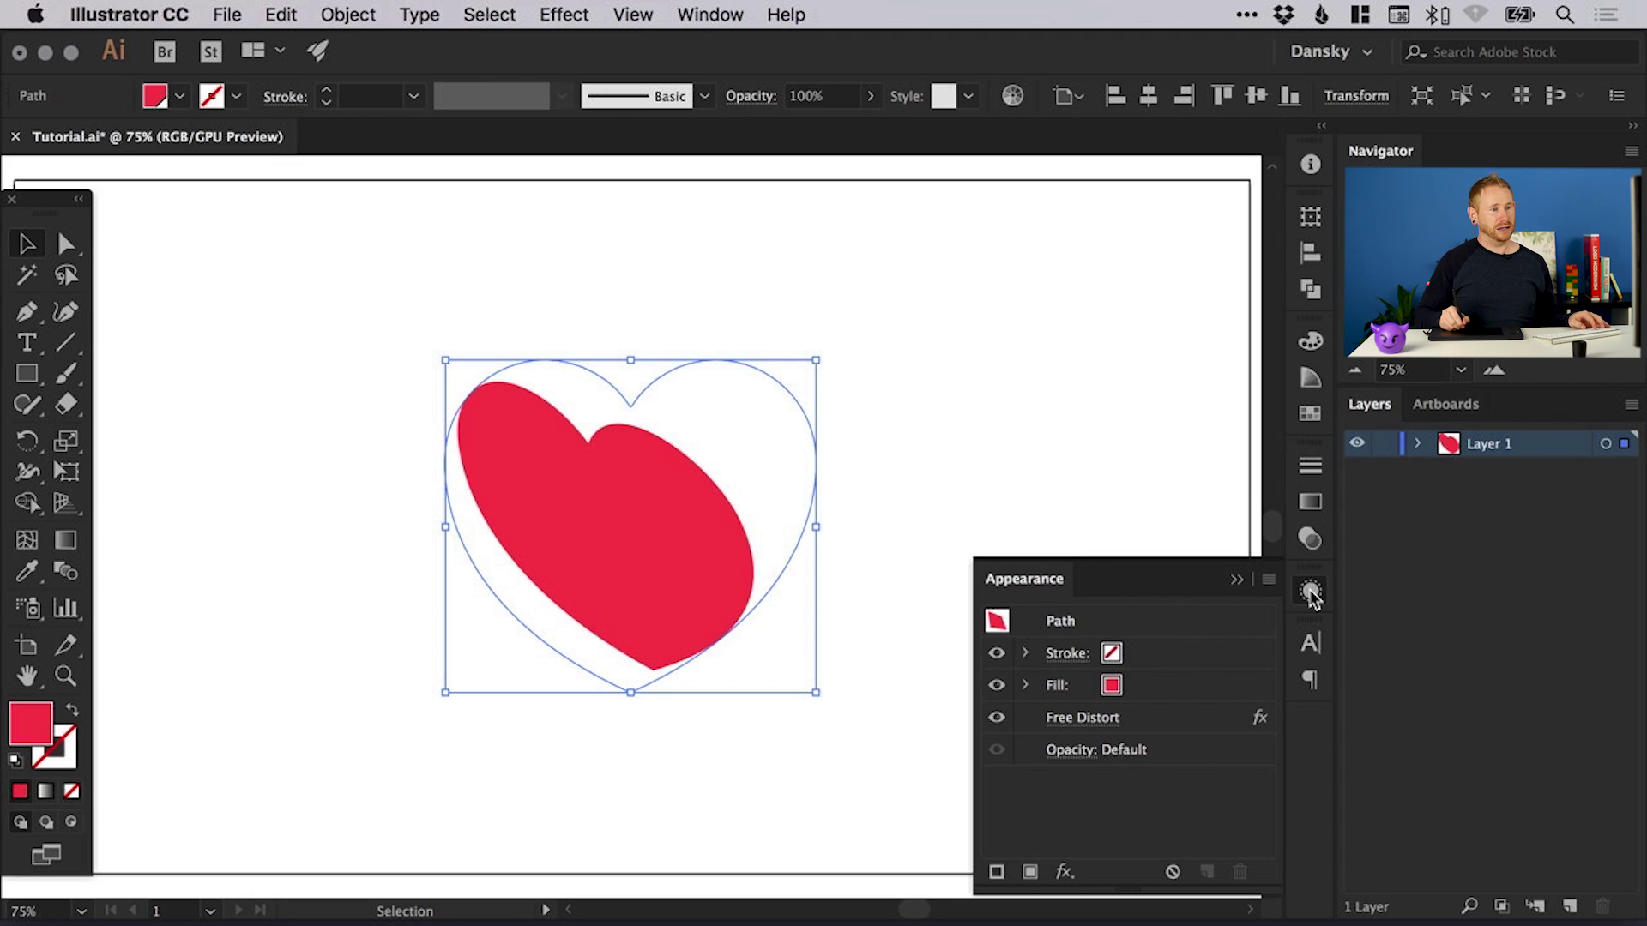
{"action": "left_click", "coordinate": [745, 15]}
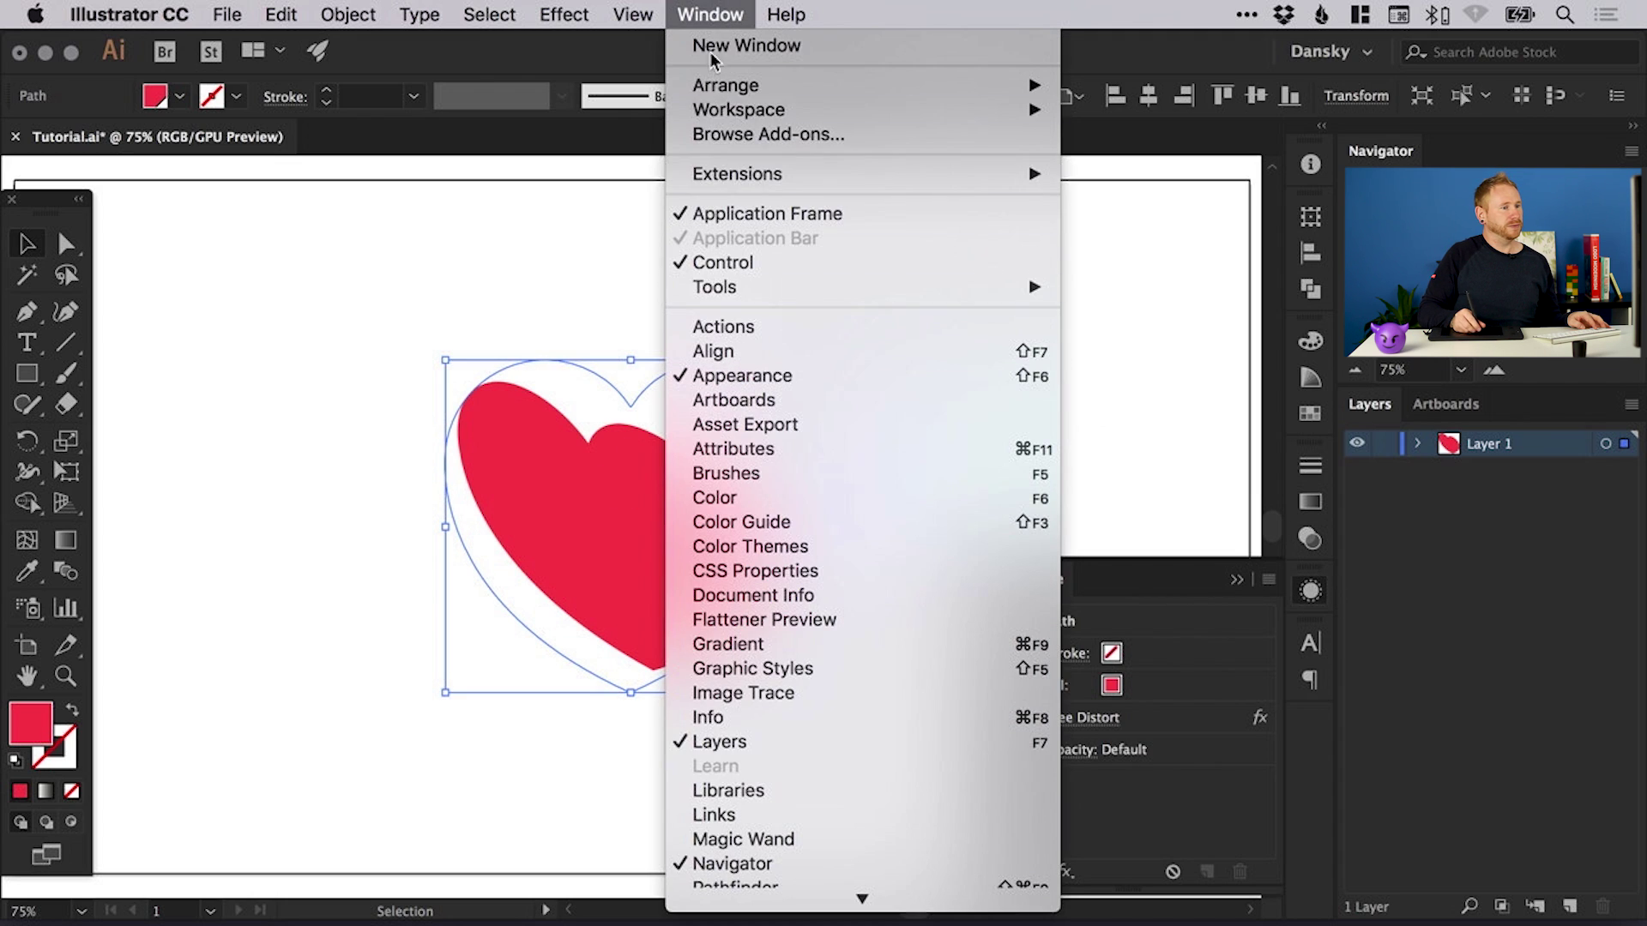
{"action": "left_click", "coordinate": [710, 15]}
{"action": "left_click", "coordinate": [1163, 730]}
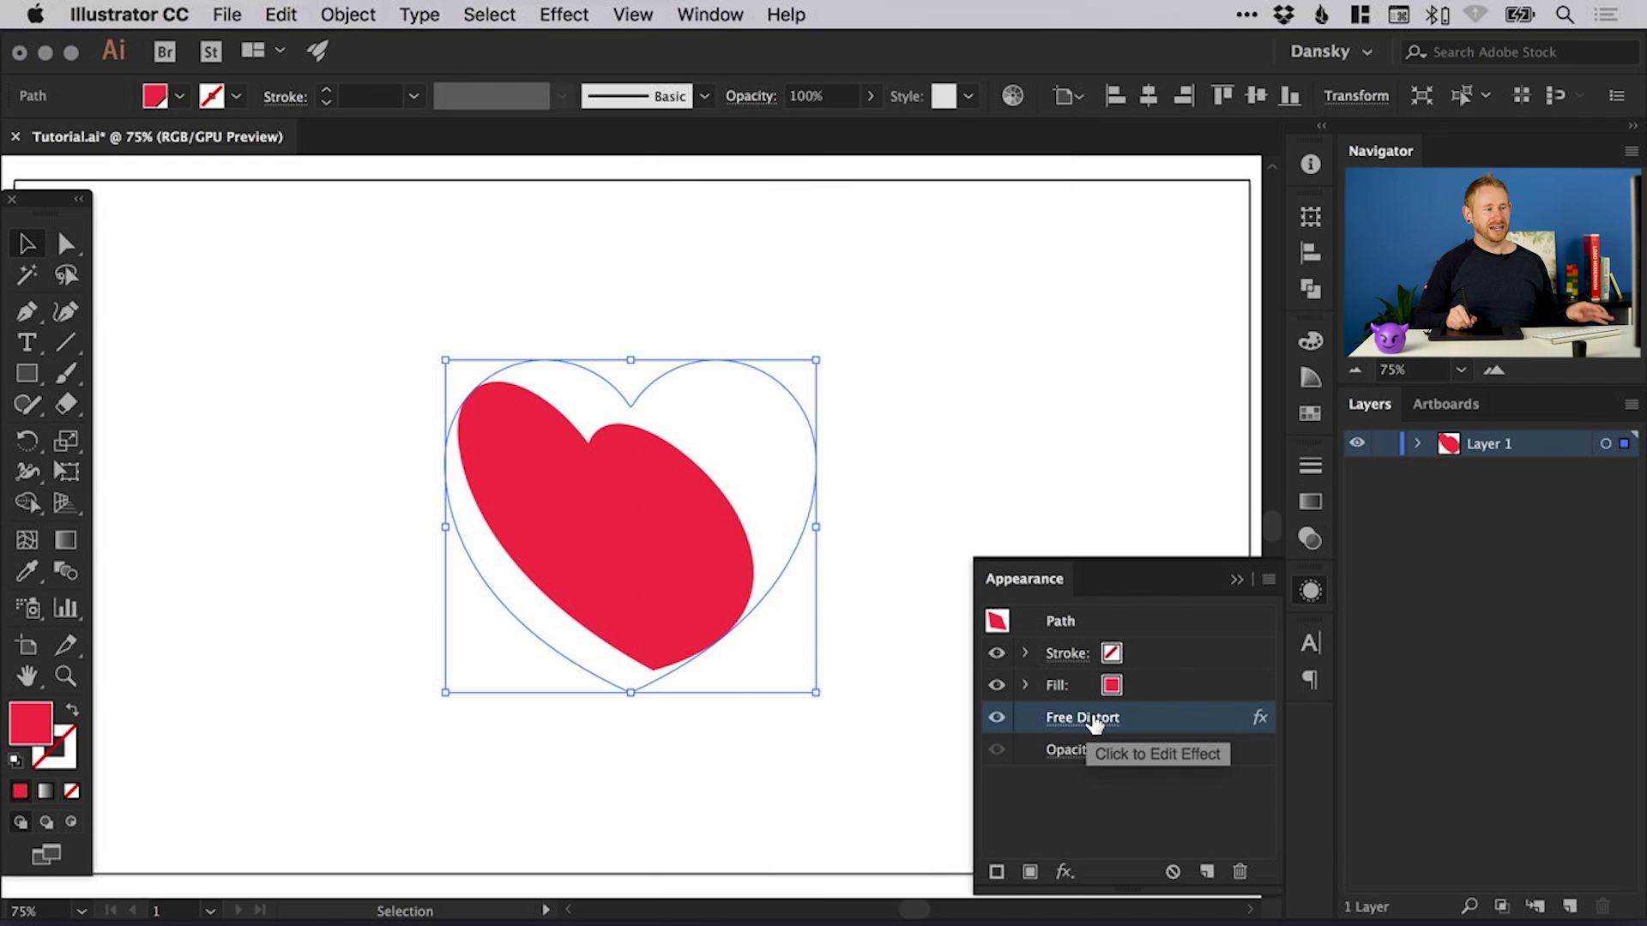
{"action": "left_click", "coordinate": [997, 718]}
{"action": "left_click", "coordinate": [997, 718]}
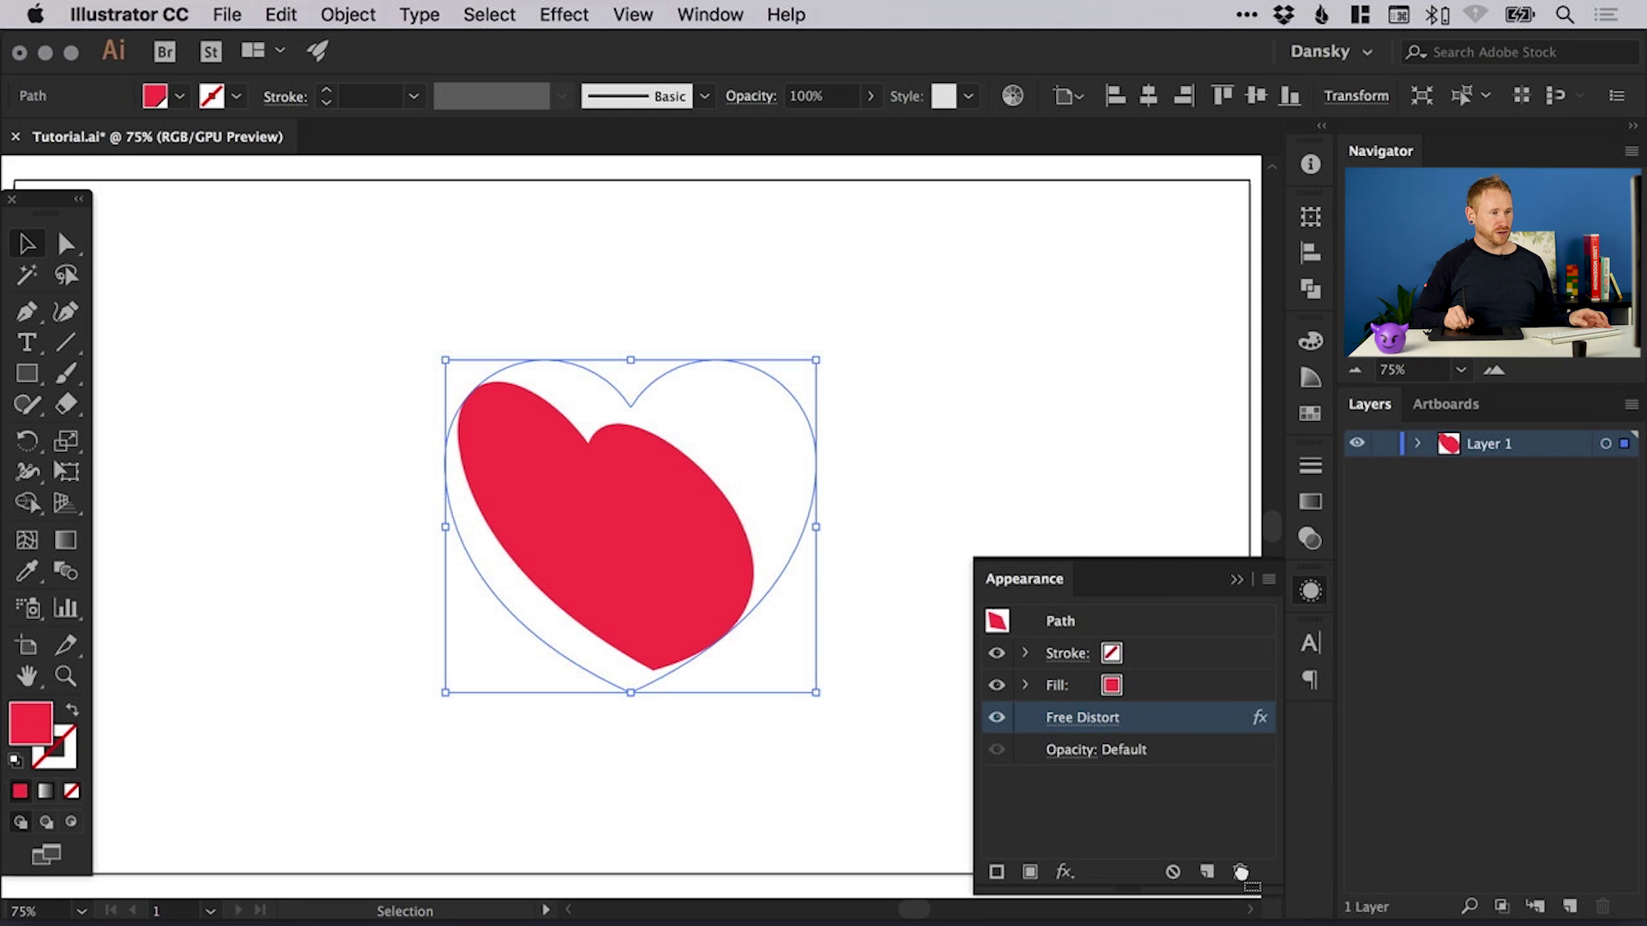
{"action": "left_click", "coordinate": [1093, 721]}
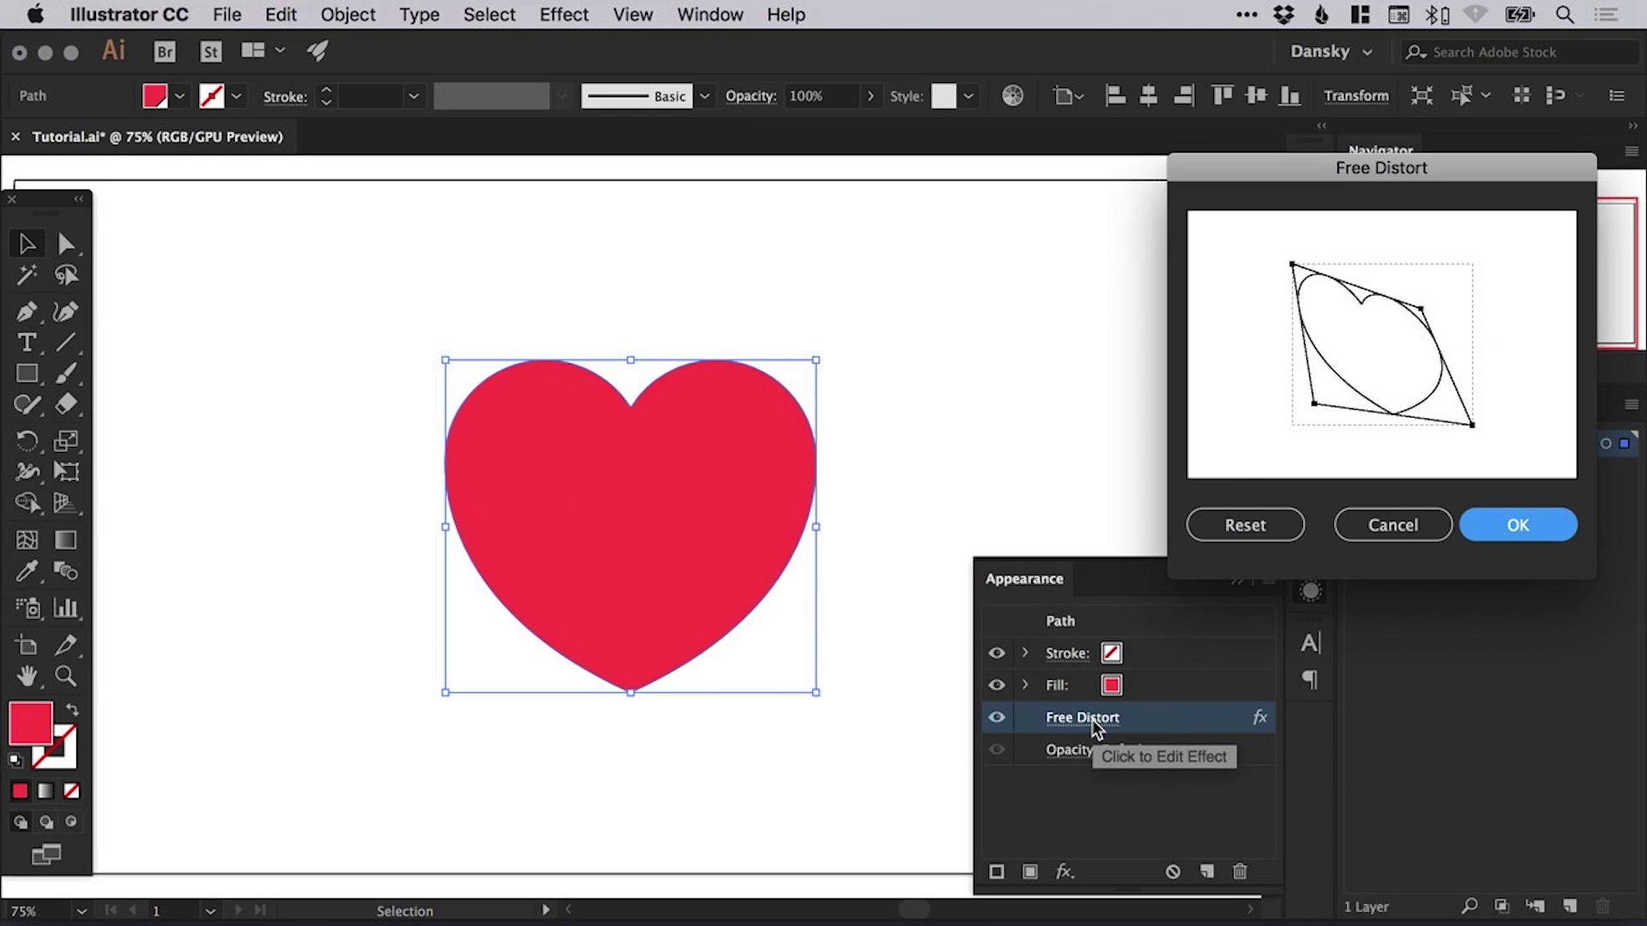
{"action": "left_click", "coordinate": [1512, 525]}
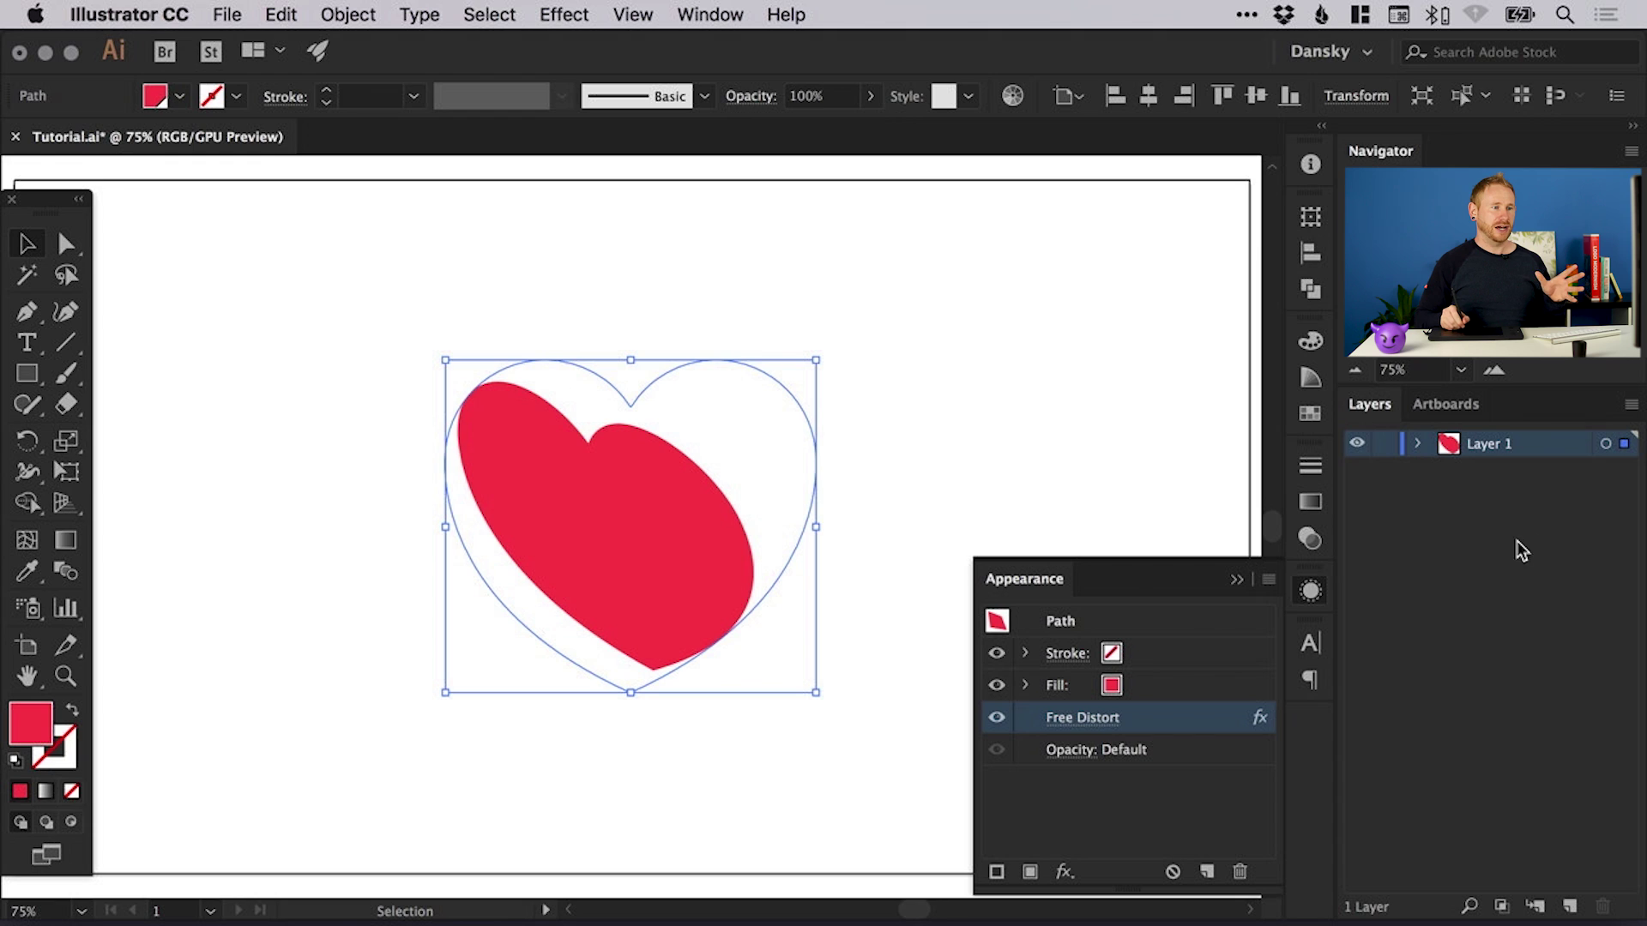
{"action": "left_click", "coordinate": [1310, 591]}
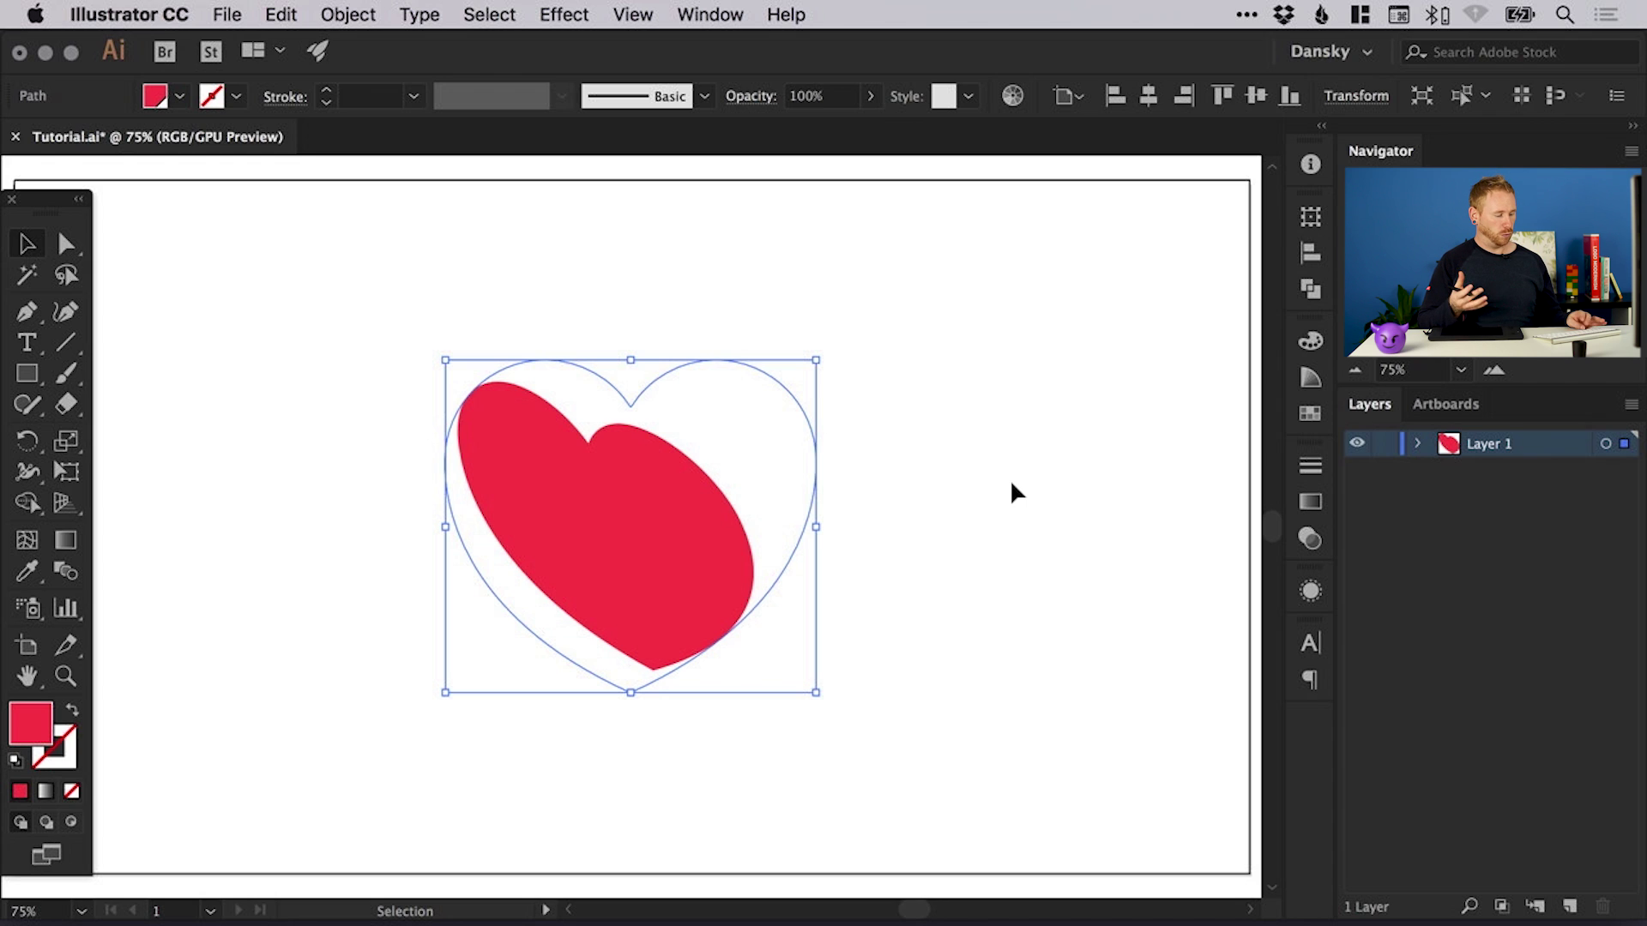
Inspect the artwork in Outline view, then return to the full-colour Preview
{"action": "key", "text": "super+y"}
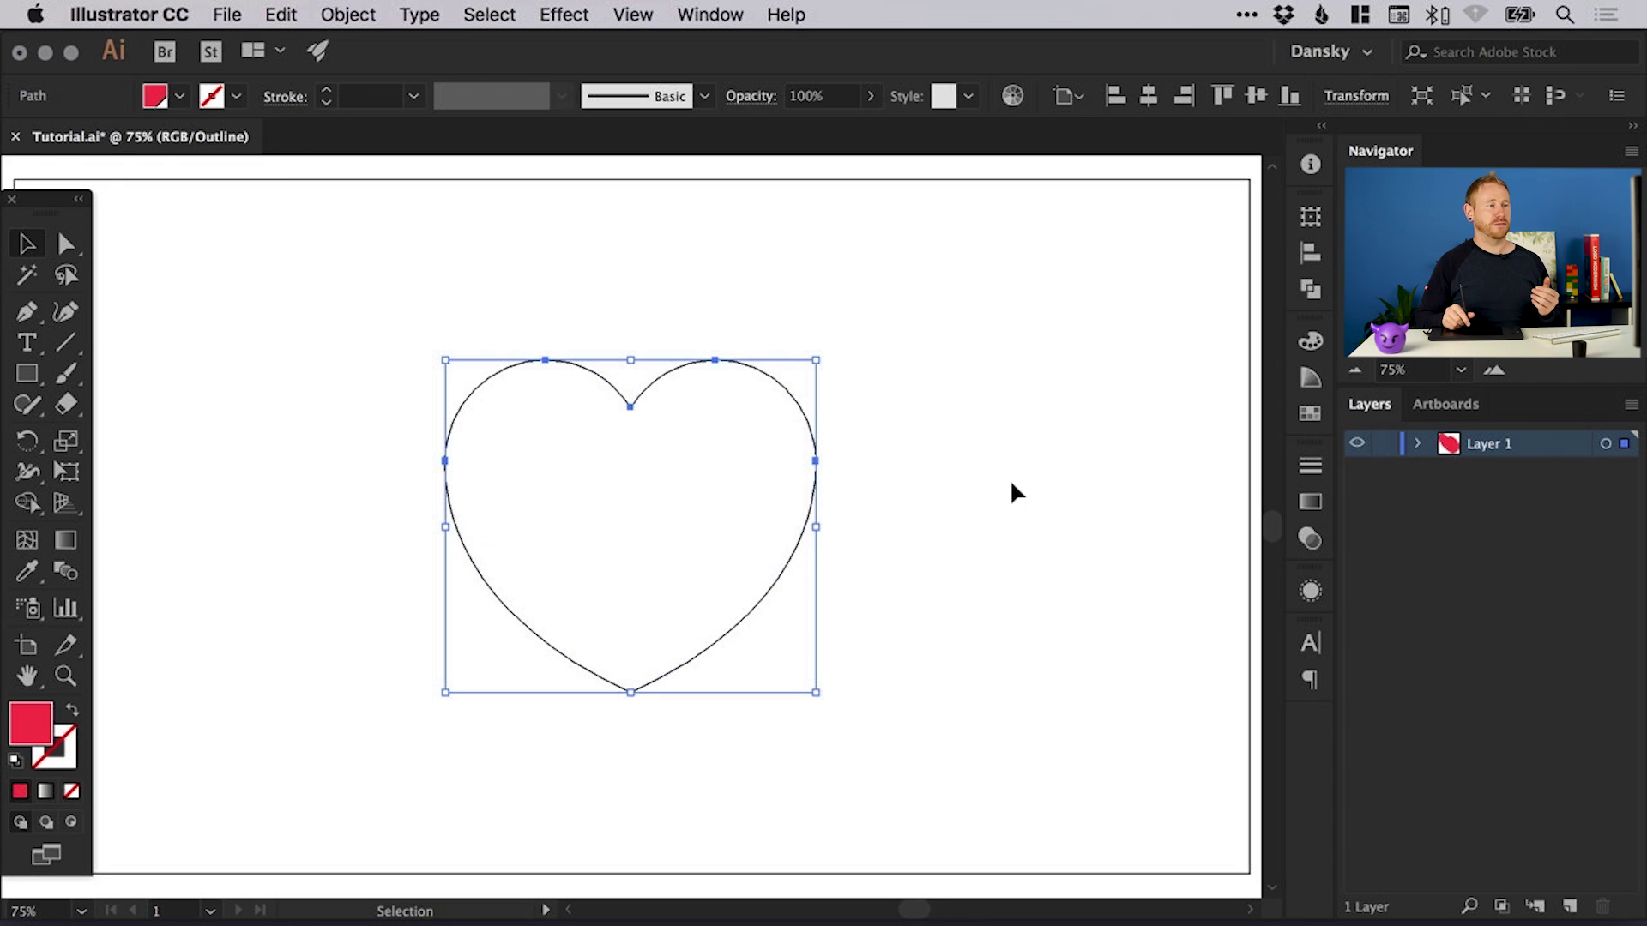
{"action": "left_click", "coordinate": [1105, 507]}
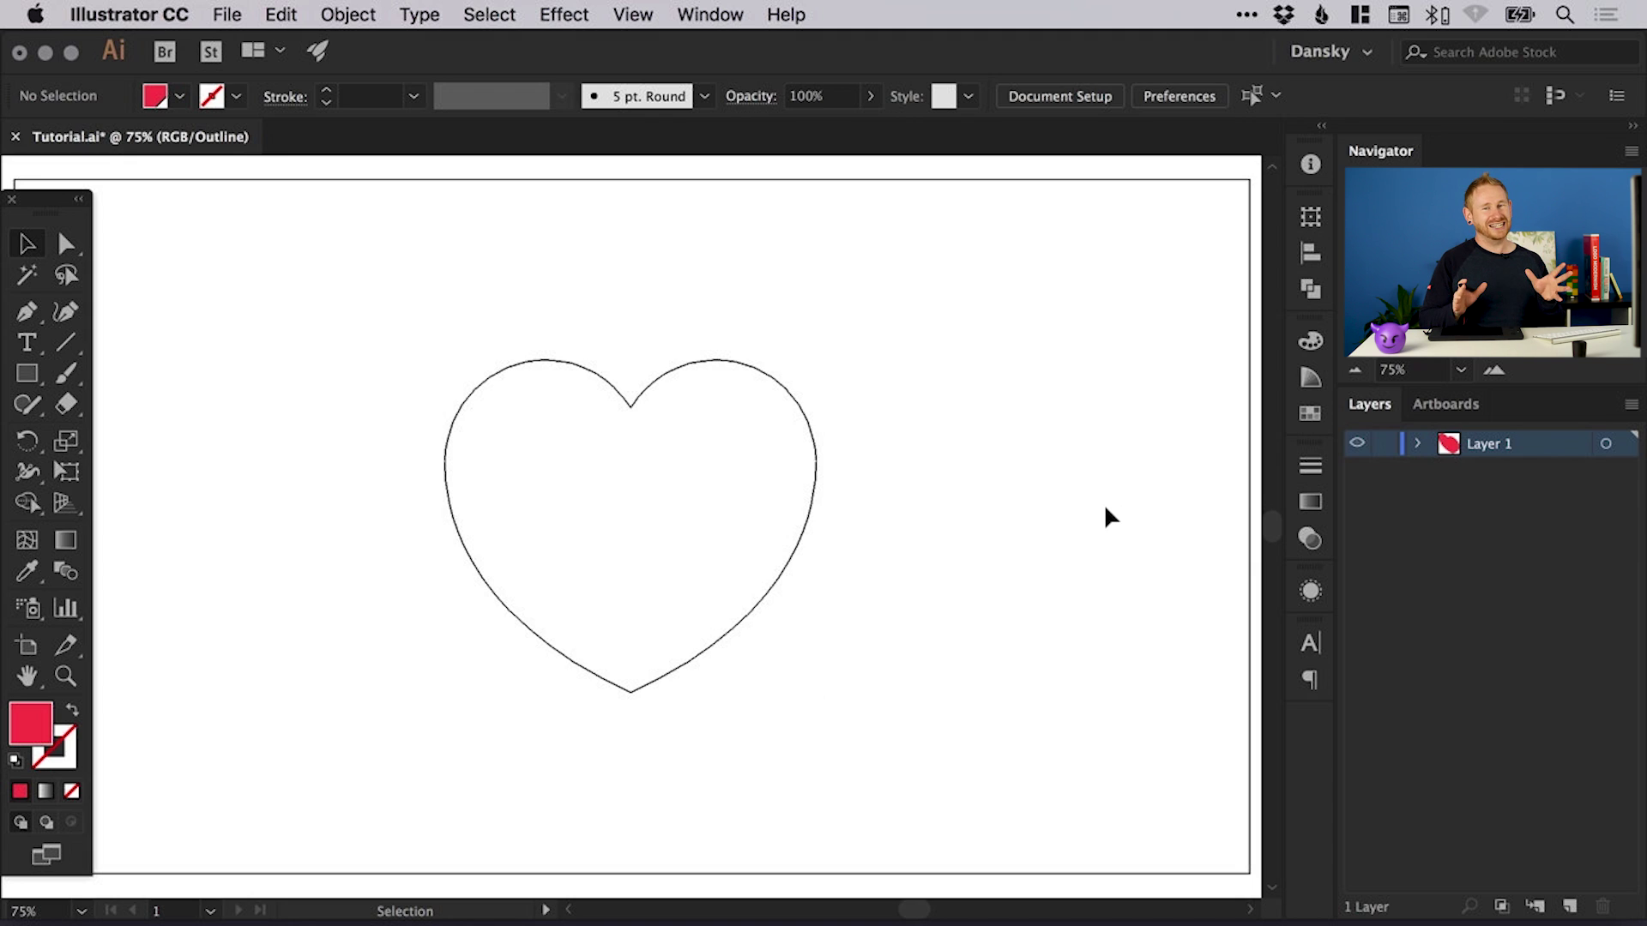
{"action": "key", "text": "super+y"}
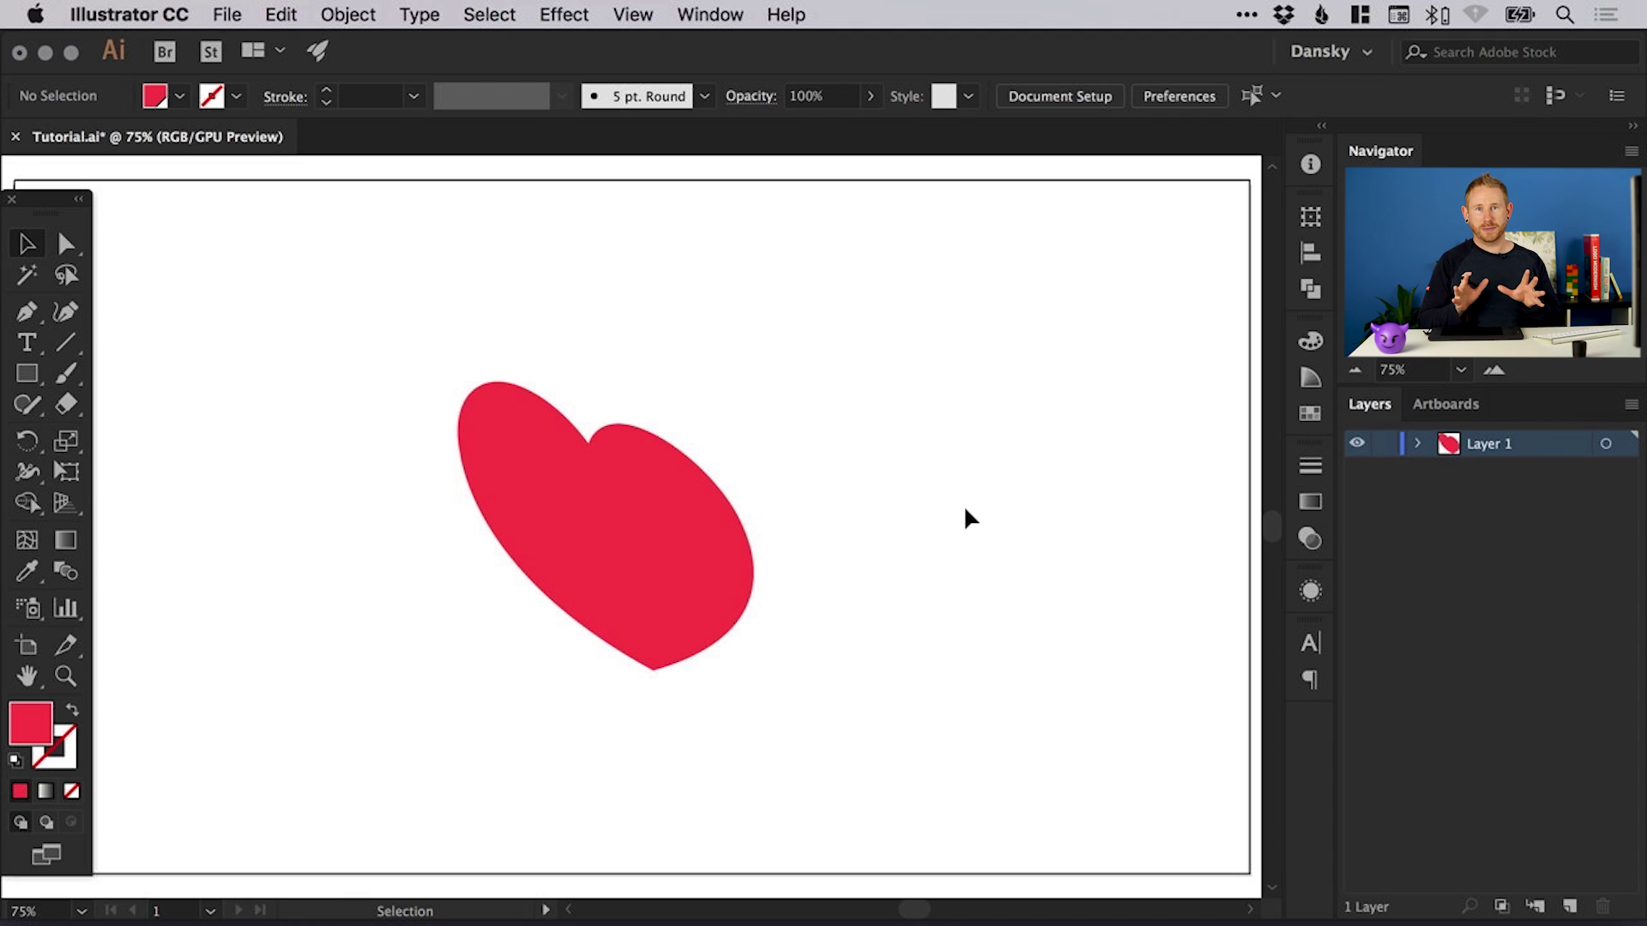
Expand the distorted heart's appearance into a real path and check it in Outline view
{"action": "left_click", "coordinate": [633, 502]}
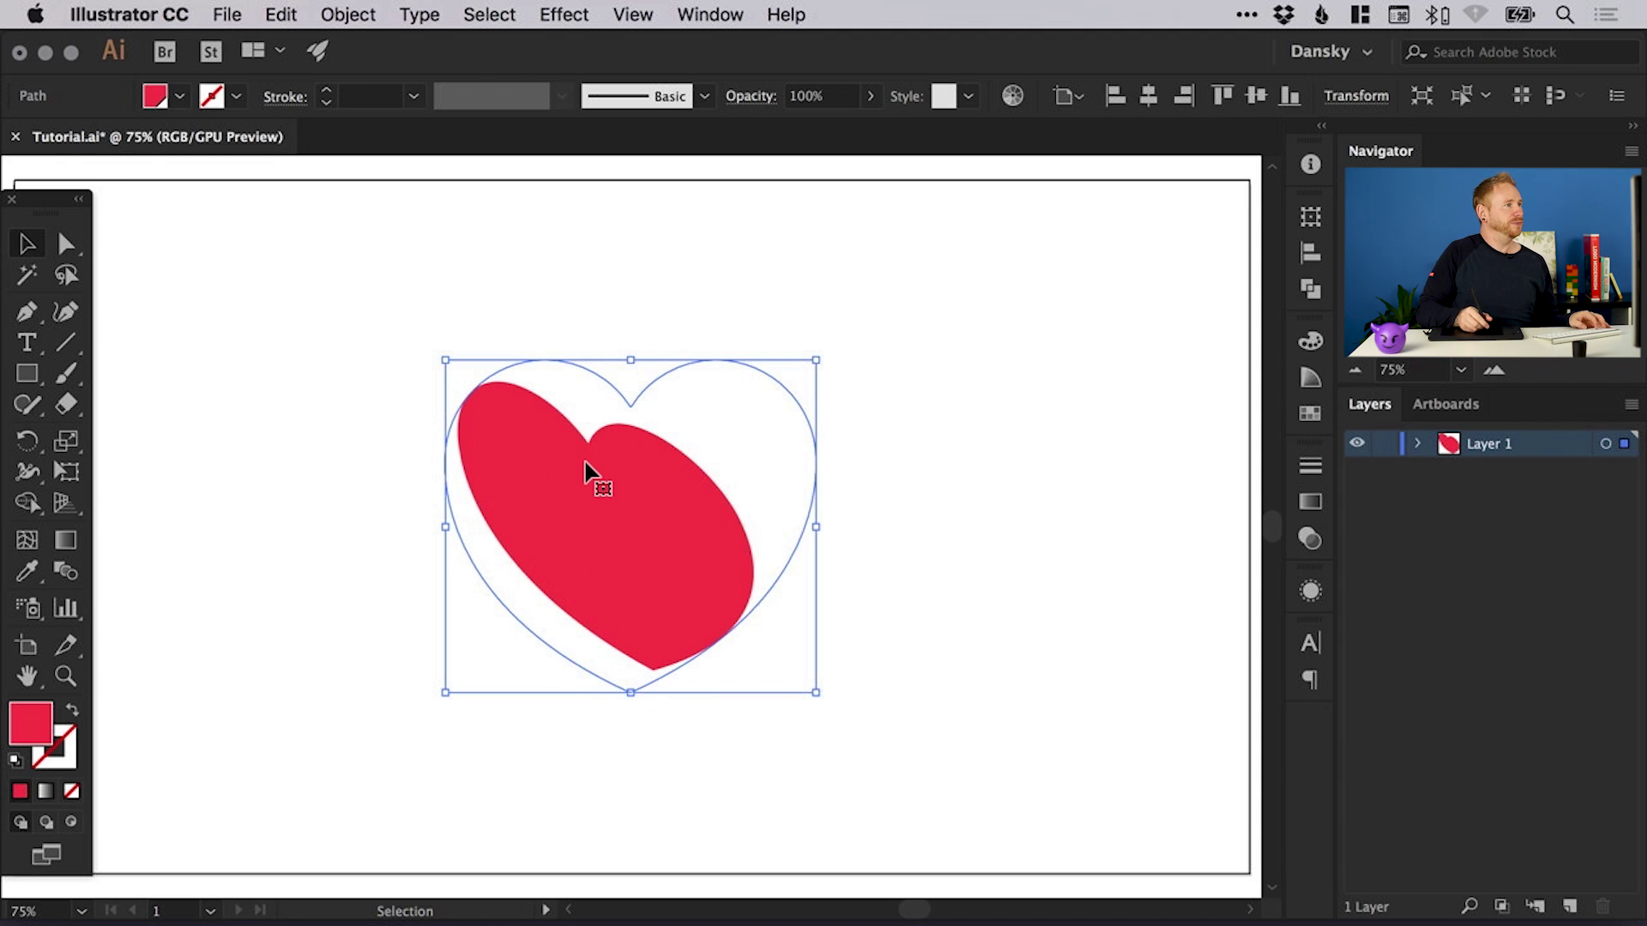
{"action": "left_click", "coordinate": [358, 15]}
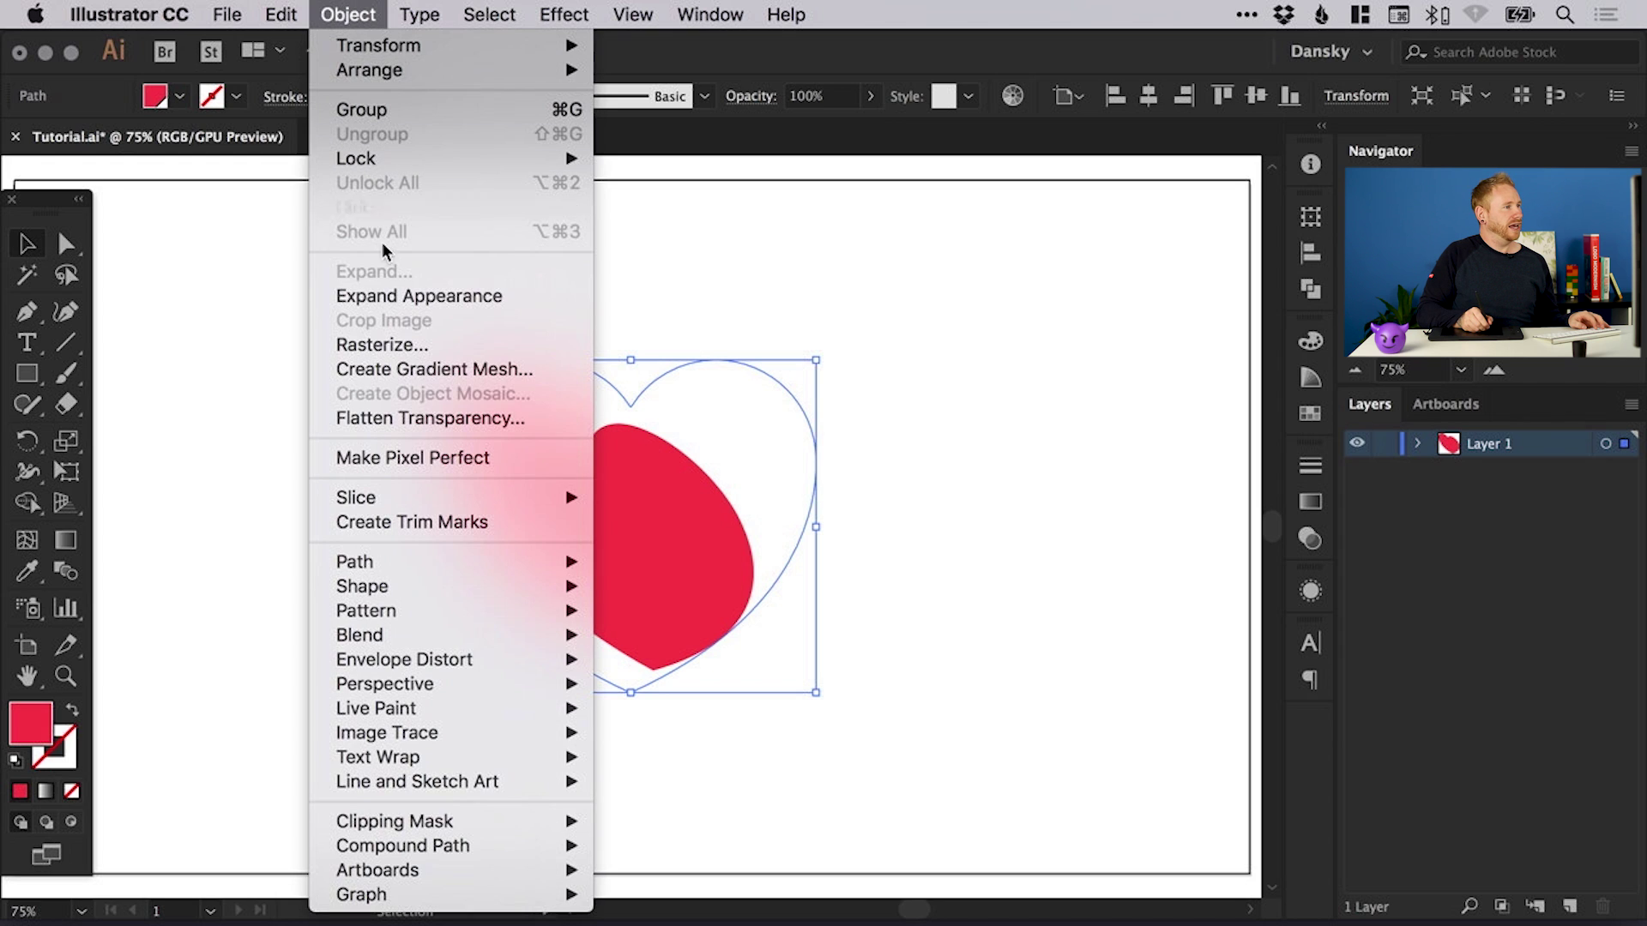
{"action": "left_click", "coordinate": [434, 294]}
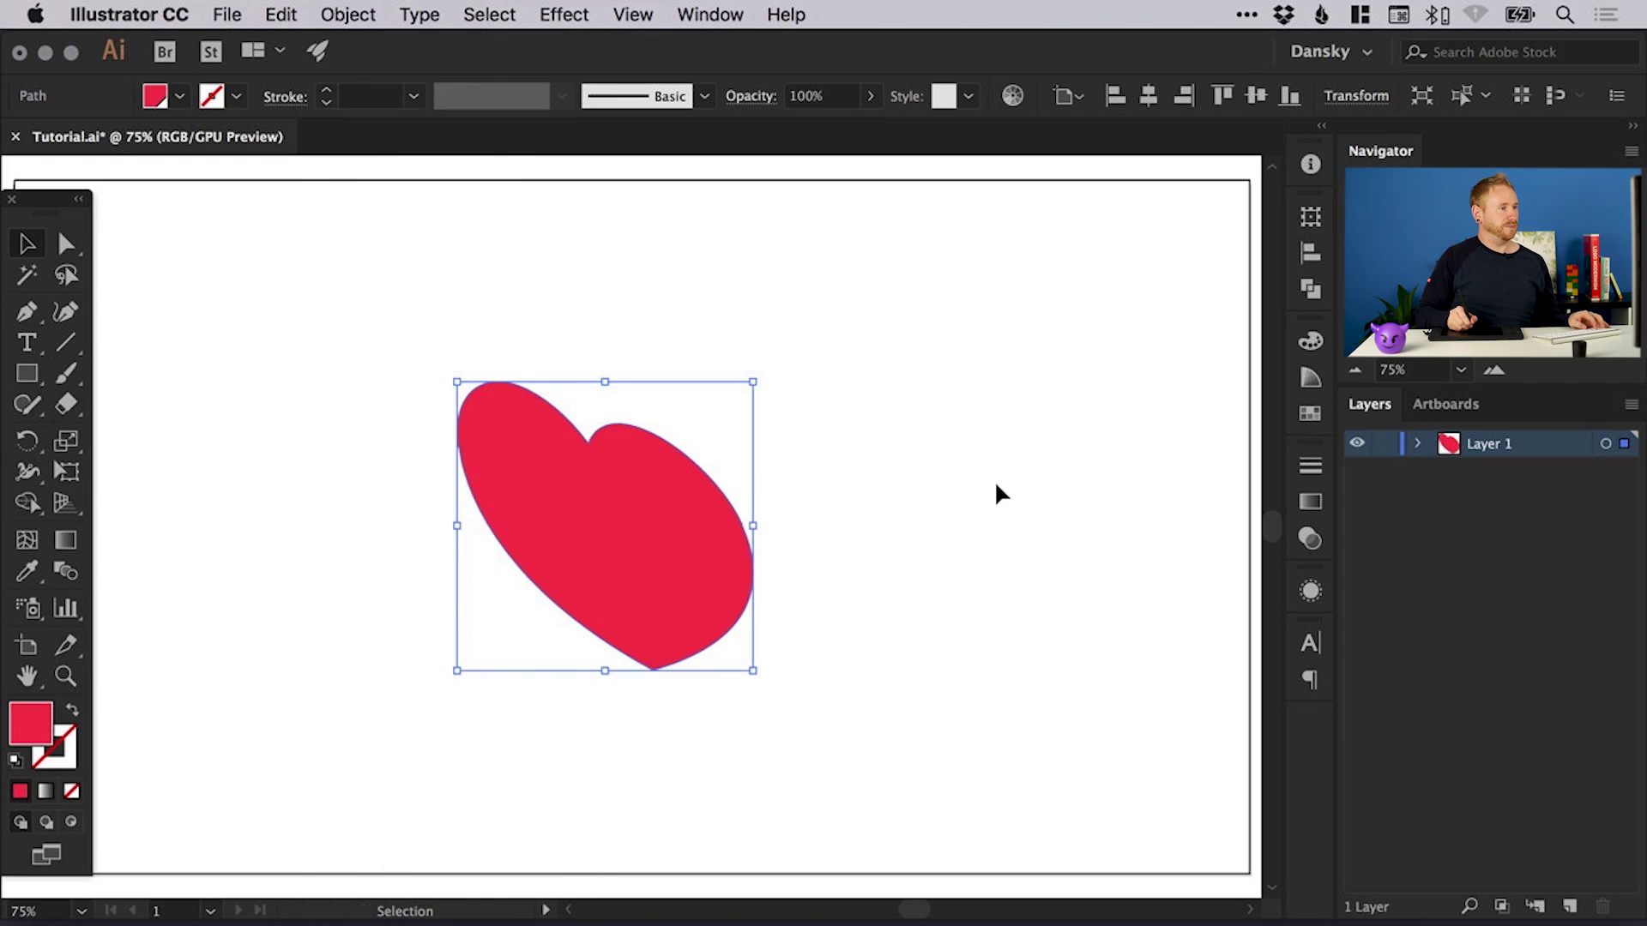
{"action": "left_click", "coordinate": [995, 479]}
{"action": "key", "text": "super+y"}
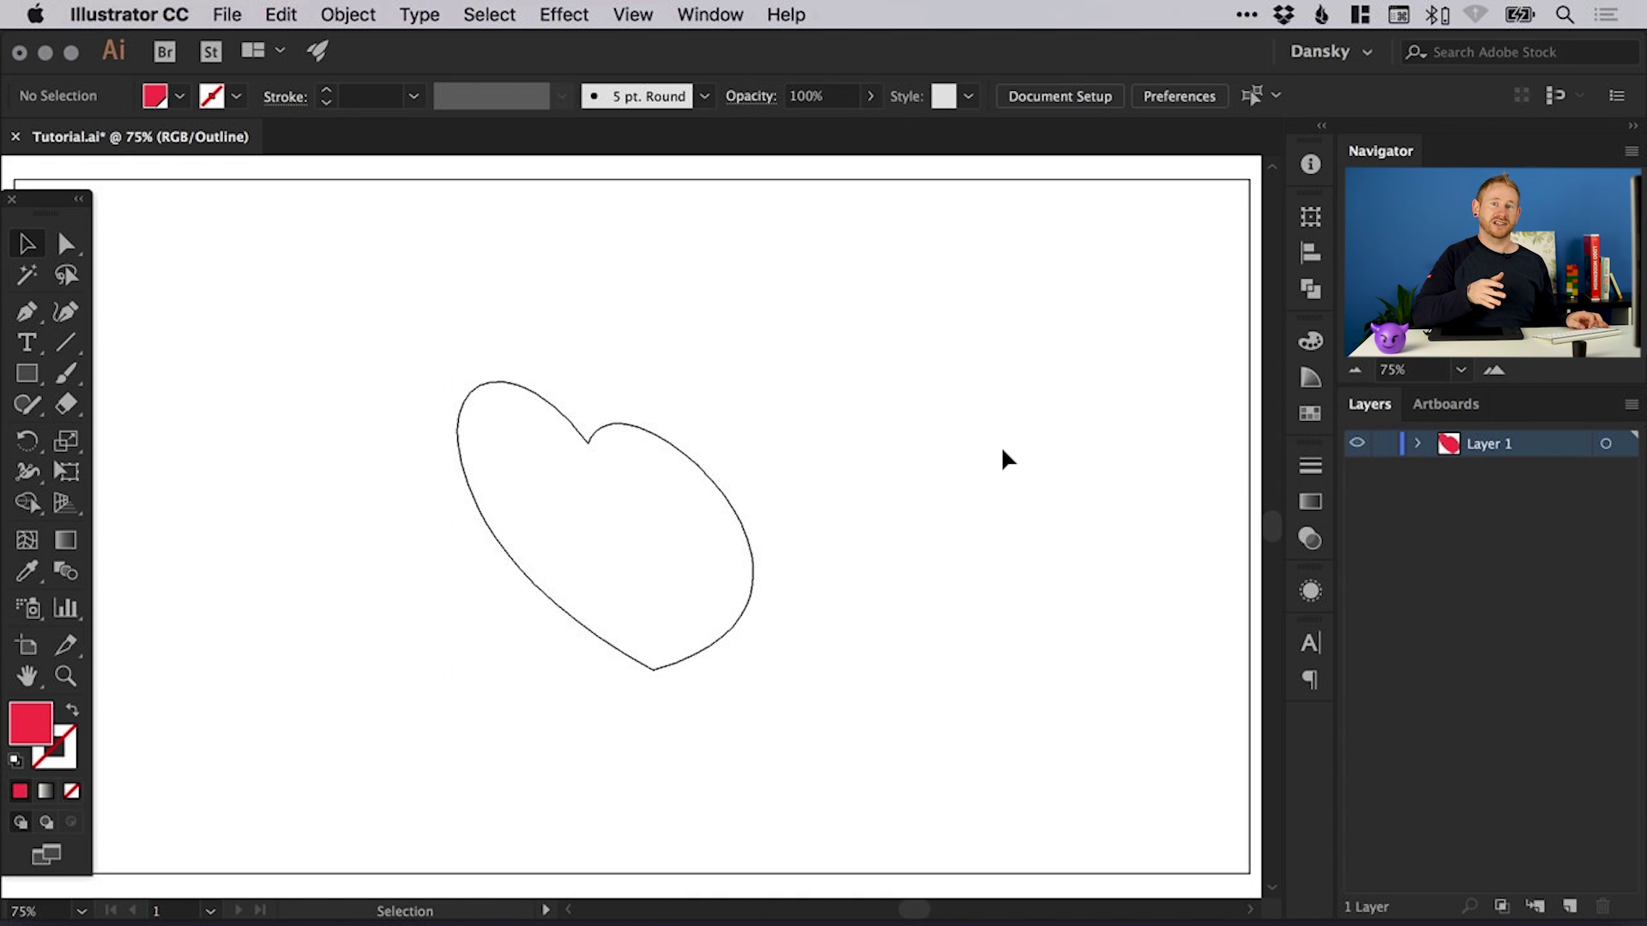
Undo the expansion back to the plain heart, return to Preview and save Tutorial.ai
{"action": "key", "text": "super+z"}
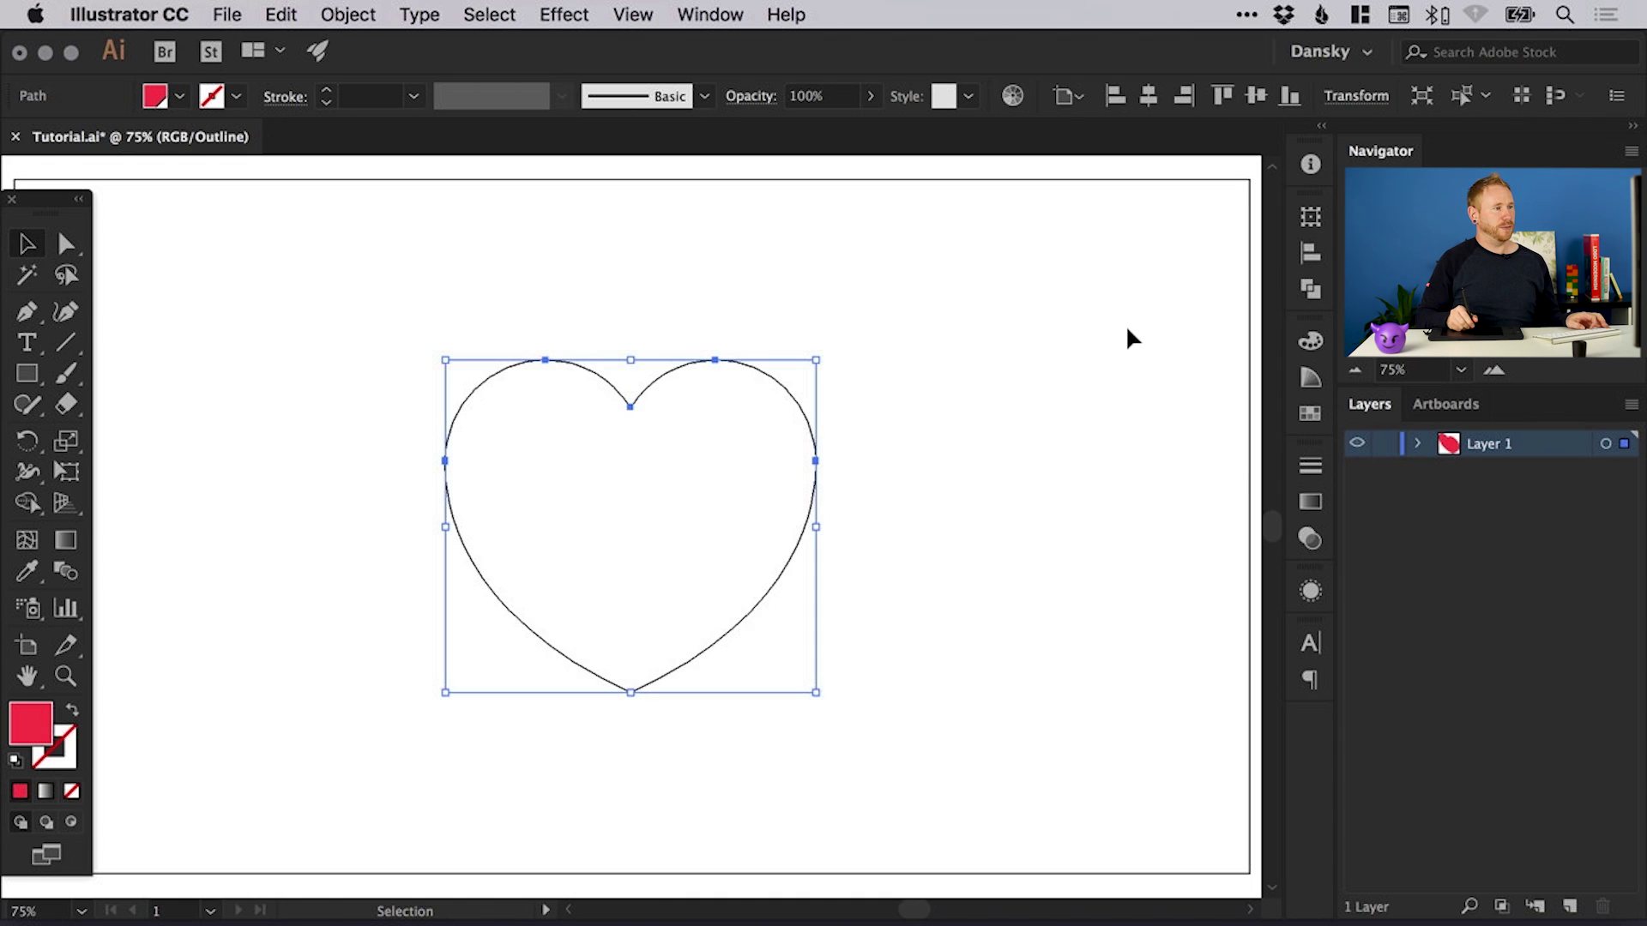
{"action": "key", "text": "super+y"}
{"action": "left_click", "coordinate": [985, 375]}
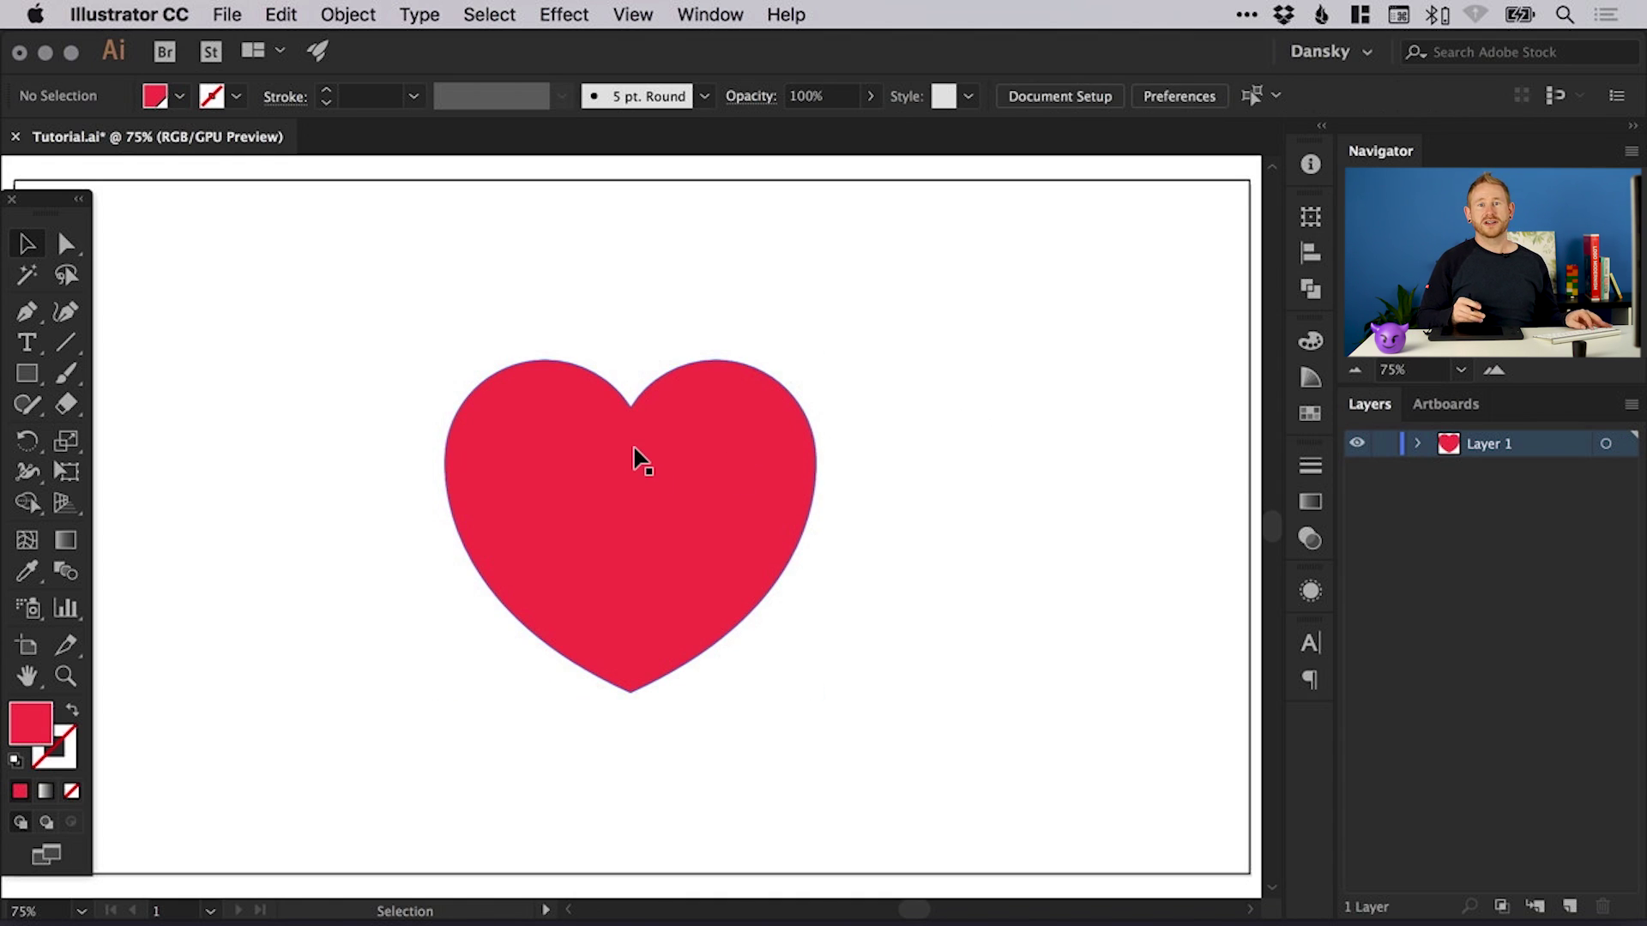
{"action": "key", "text": "super+s"}
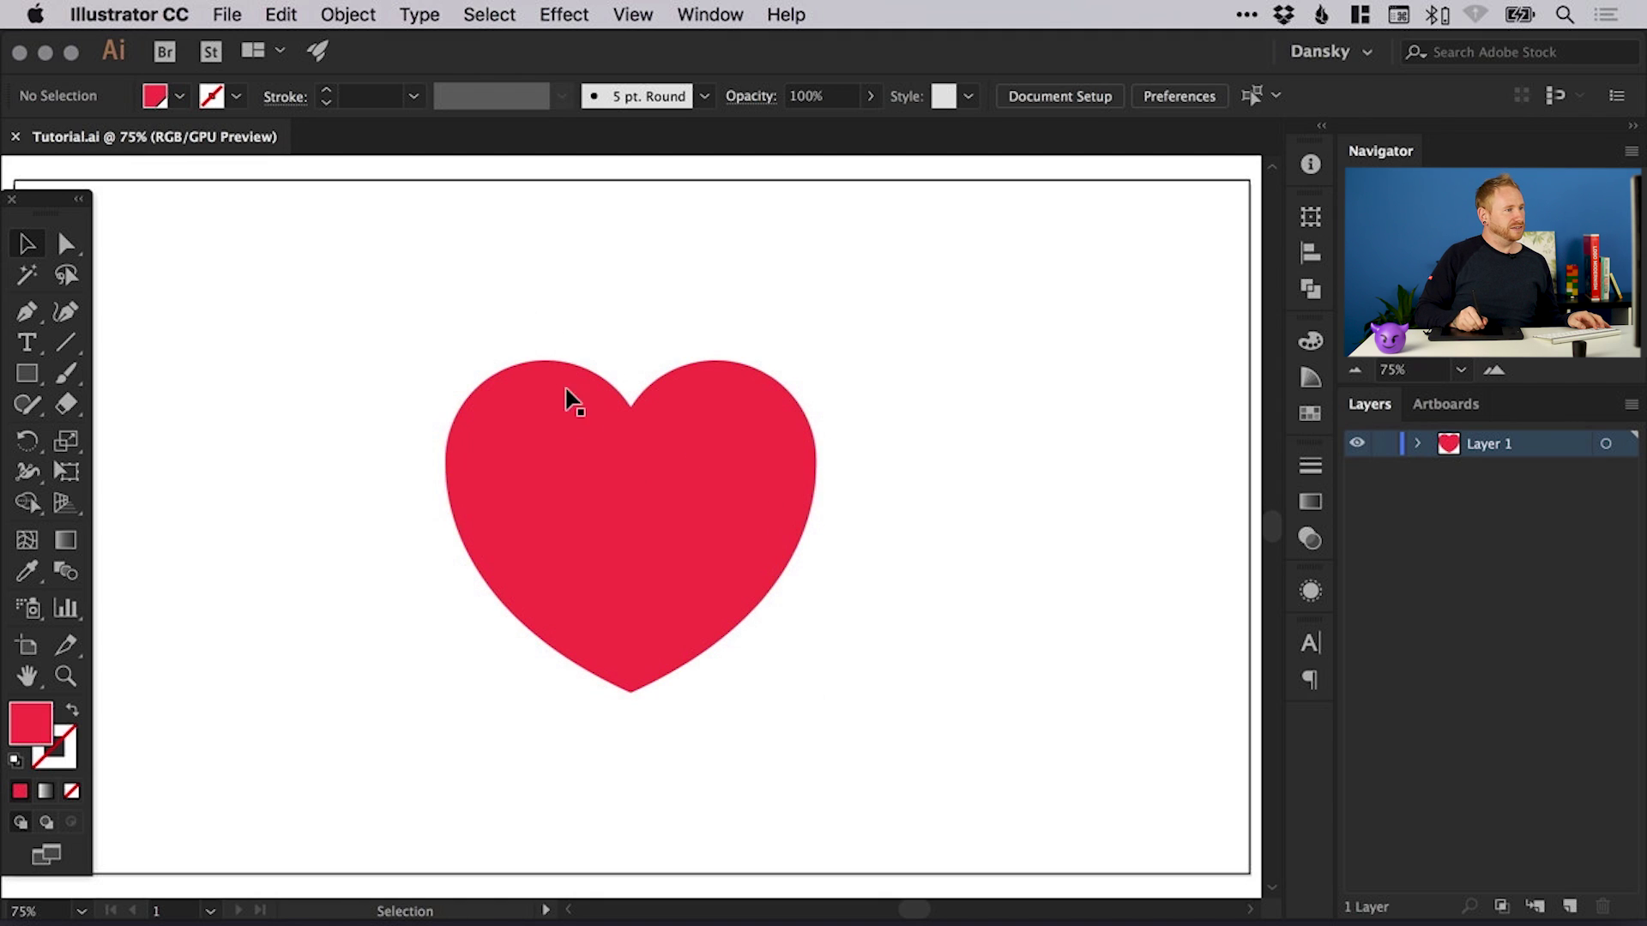
Open Pucker & Bloat on the selected heart with live preview enabled
{"action": "left_click", "coordinate": [626, 426]}
{"action": "left_click", "coordinate": [562, 17]}
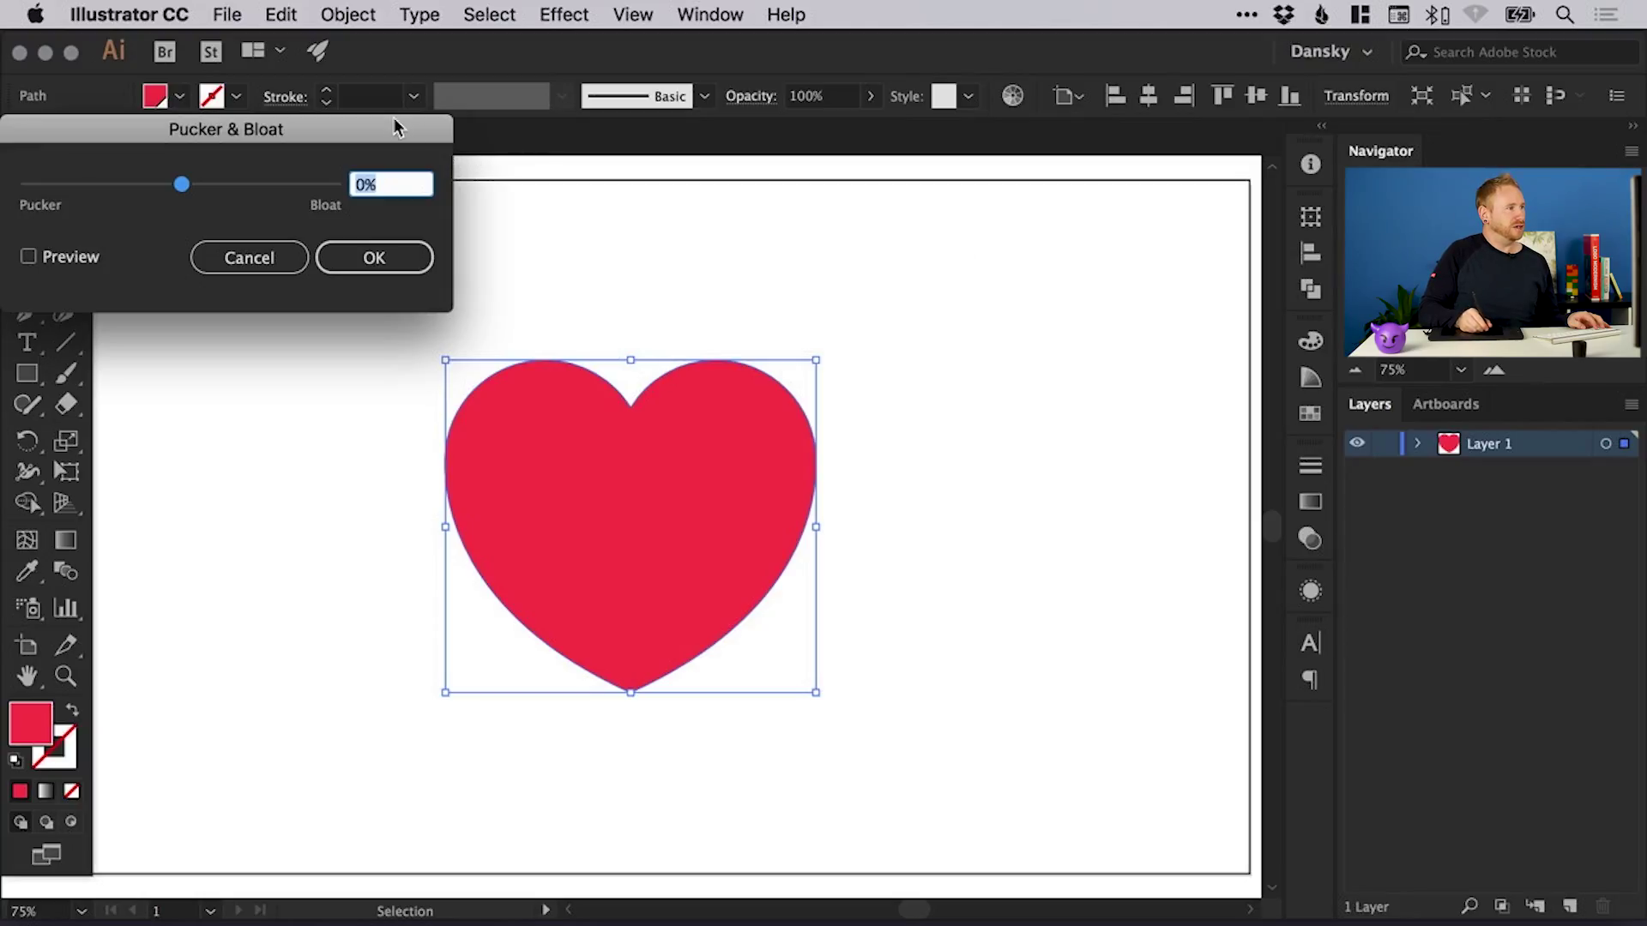
{"action": "left_click_drag", "start_coordinate": [396, 127], "coordinate": [430, 155]}
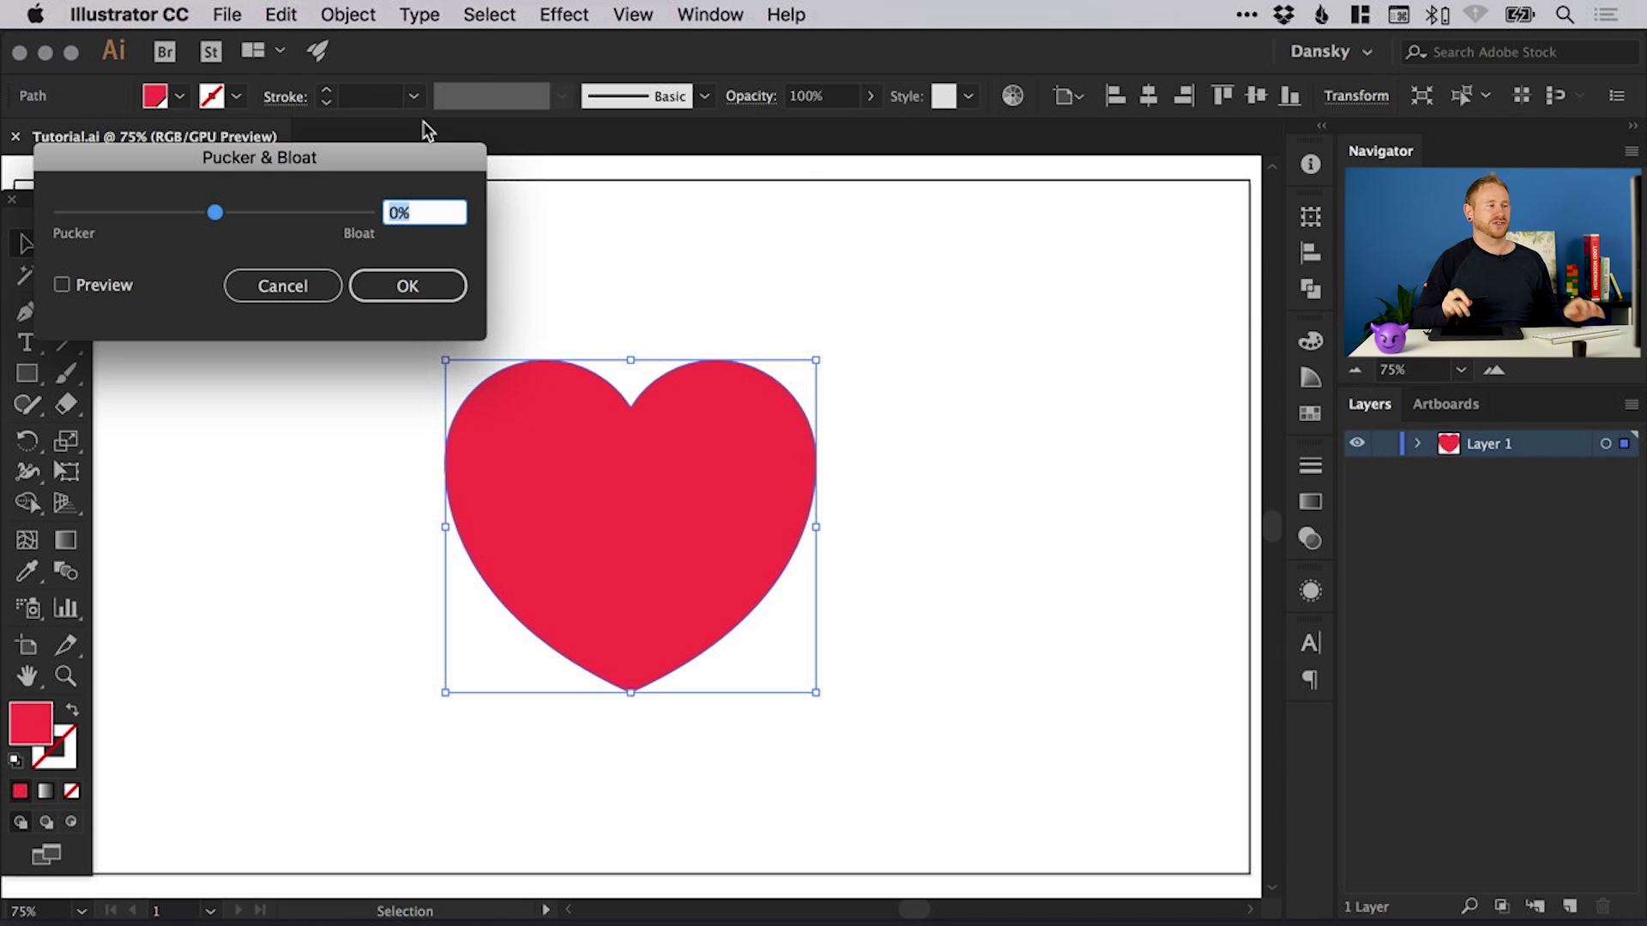
{"action": "left_click", "coordinate": [98, 288]}
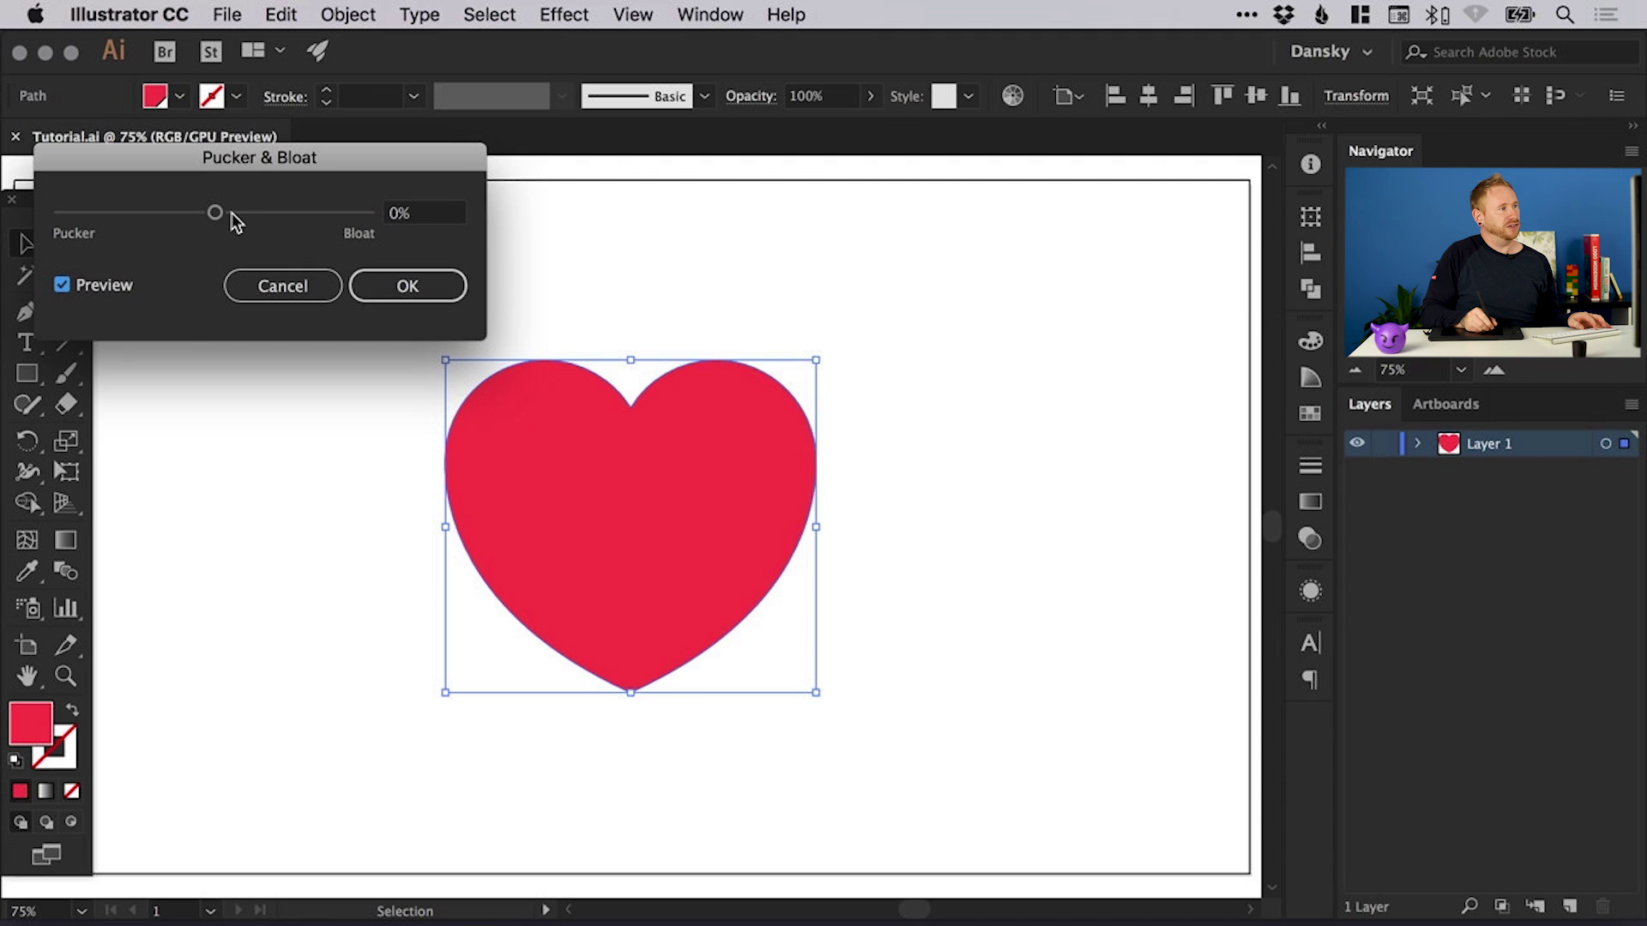
Preview bloat at about 15% and 3%, then pucker from -6% to -21%, and cancel the effect
{"action": "left_click_drag", "start_coordinate": [214, 212], "coordinate": [235, 216]}
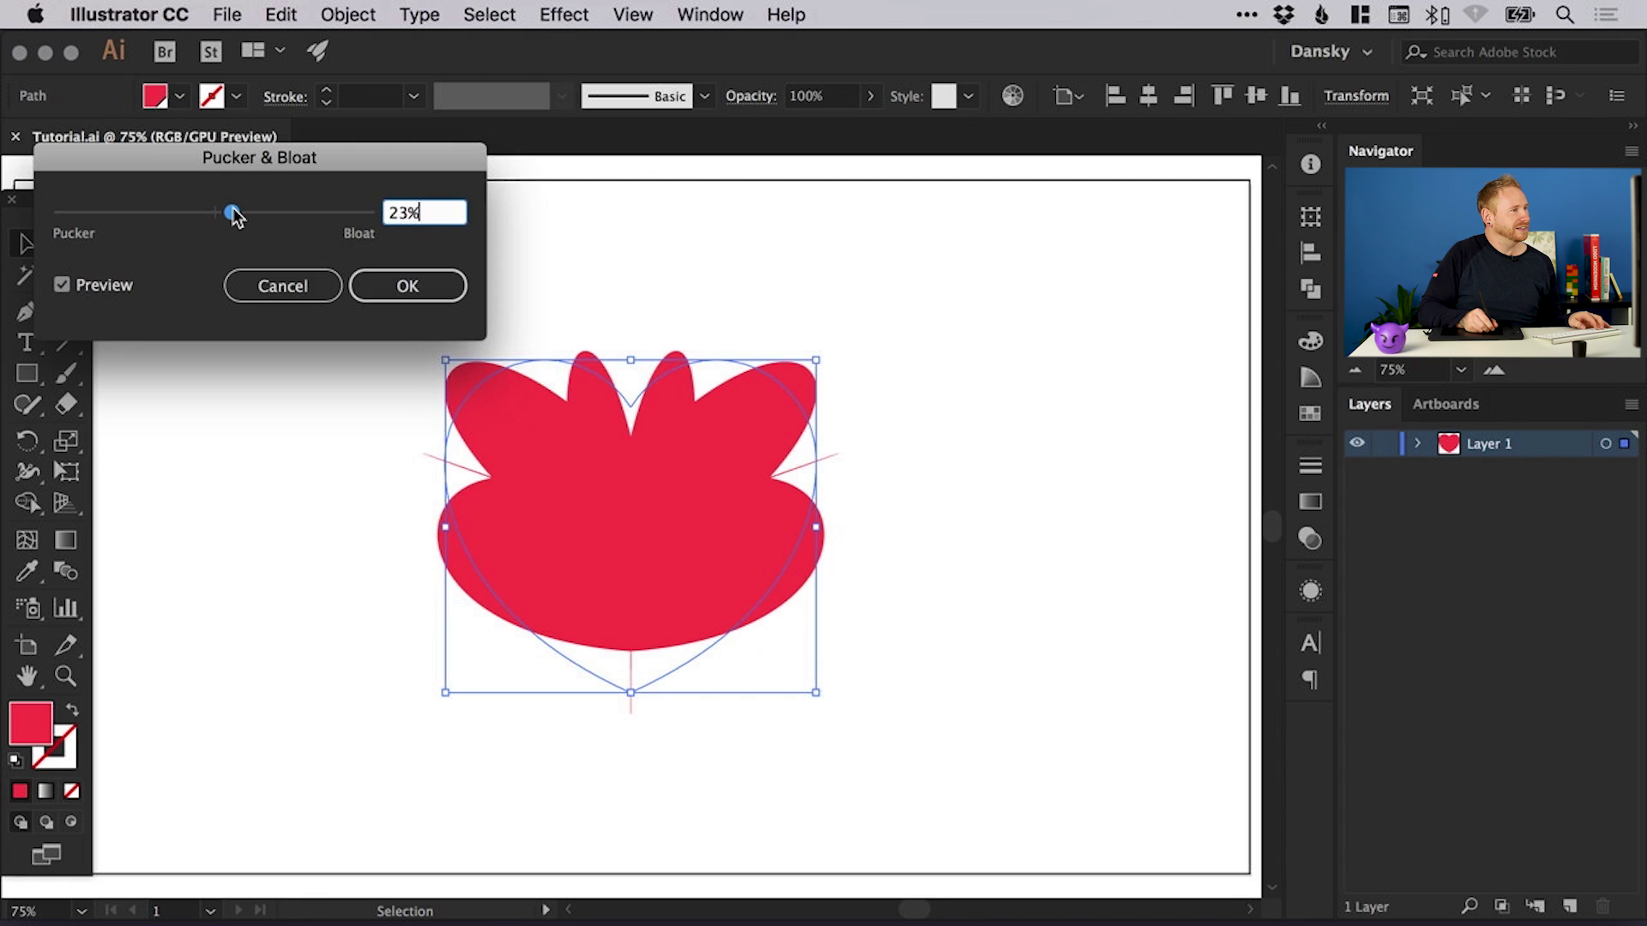
{"action": "left_click_drag", "start_coordinate": [234, 210], "coordinate": [385, 195]}
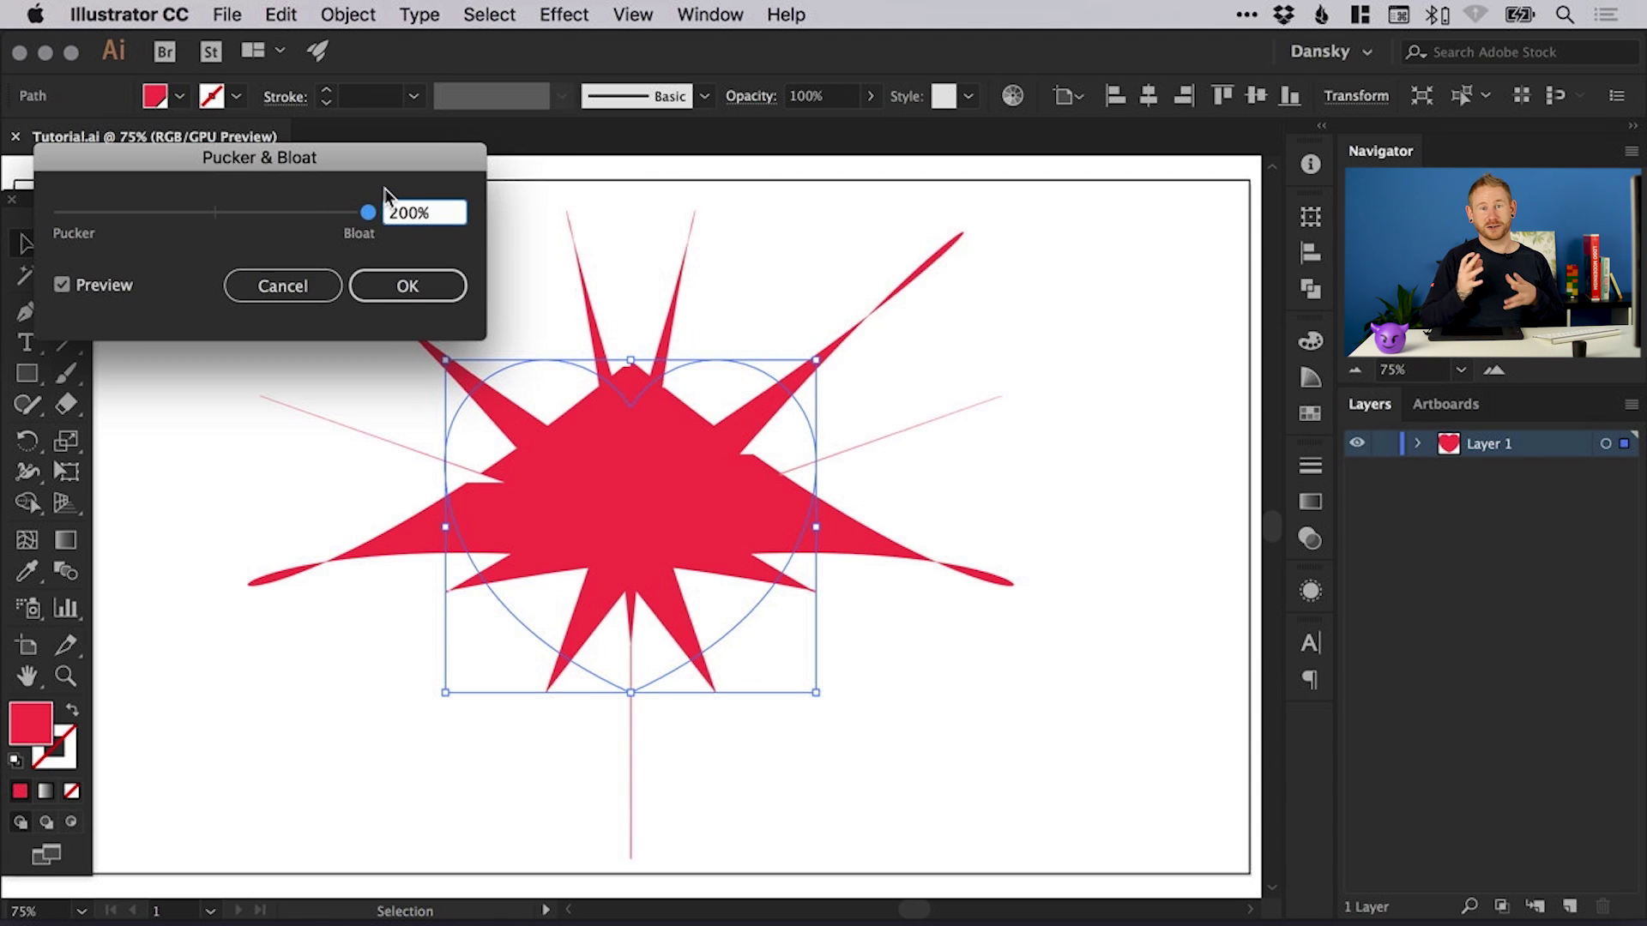
{"action": "left_click_drag", "start_coordinate": [290, 213], "coordinate": [210, 214]}
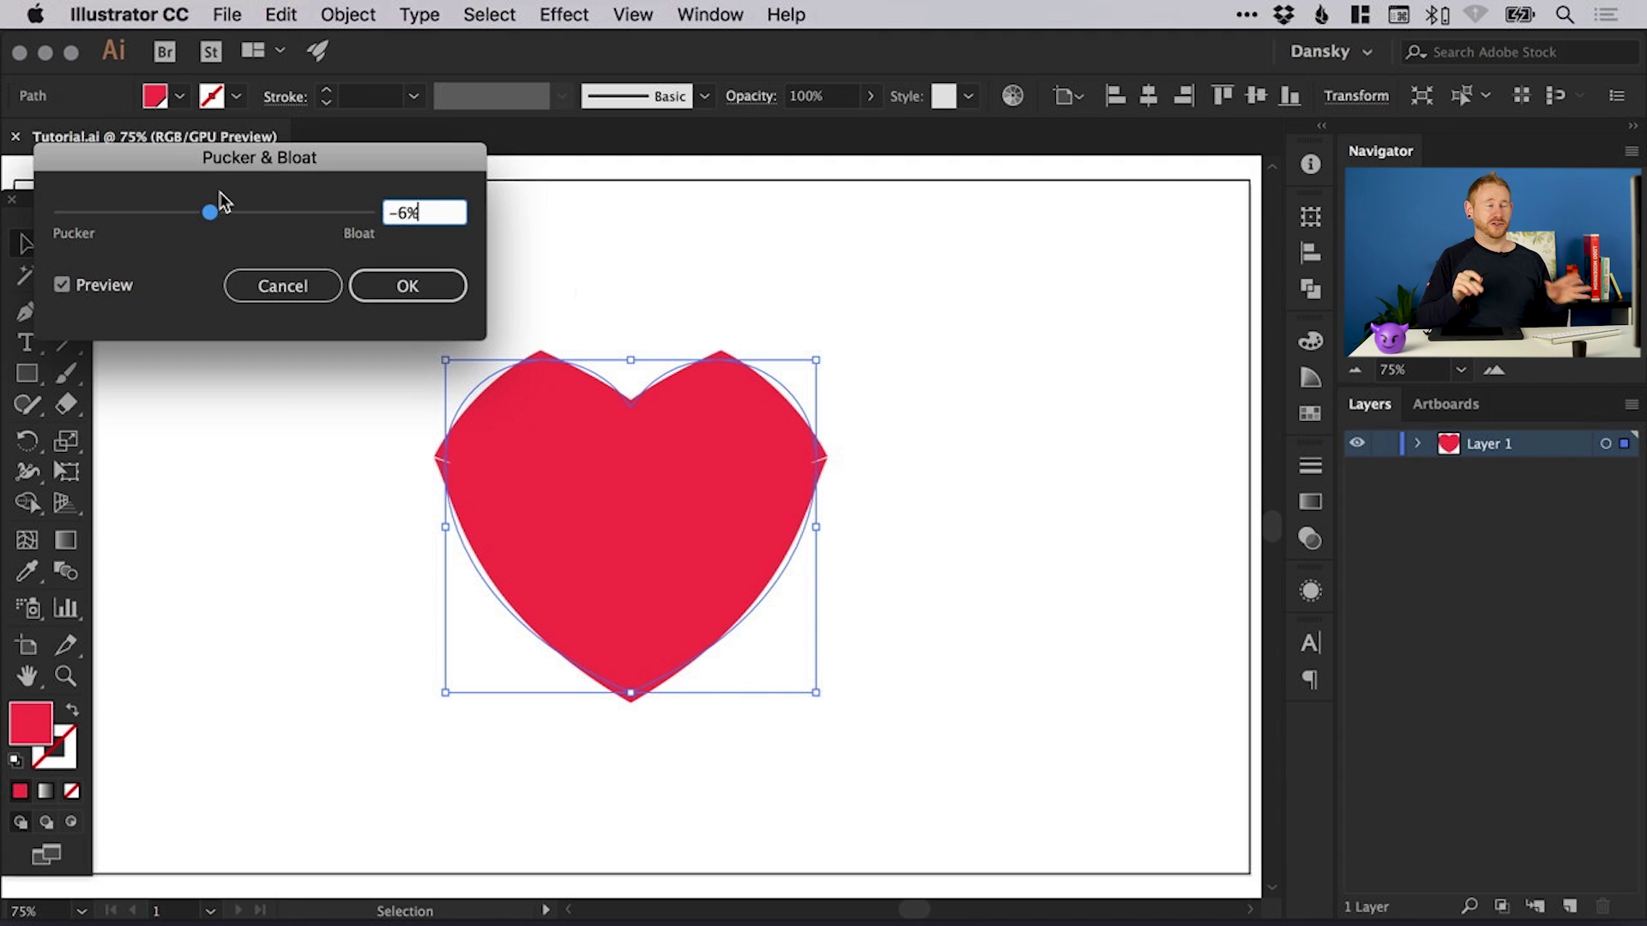
{"action": "left_click_drag", "start_coordinate": [210, 216], "coordinate": [173, 220]}
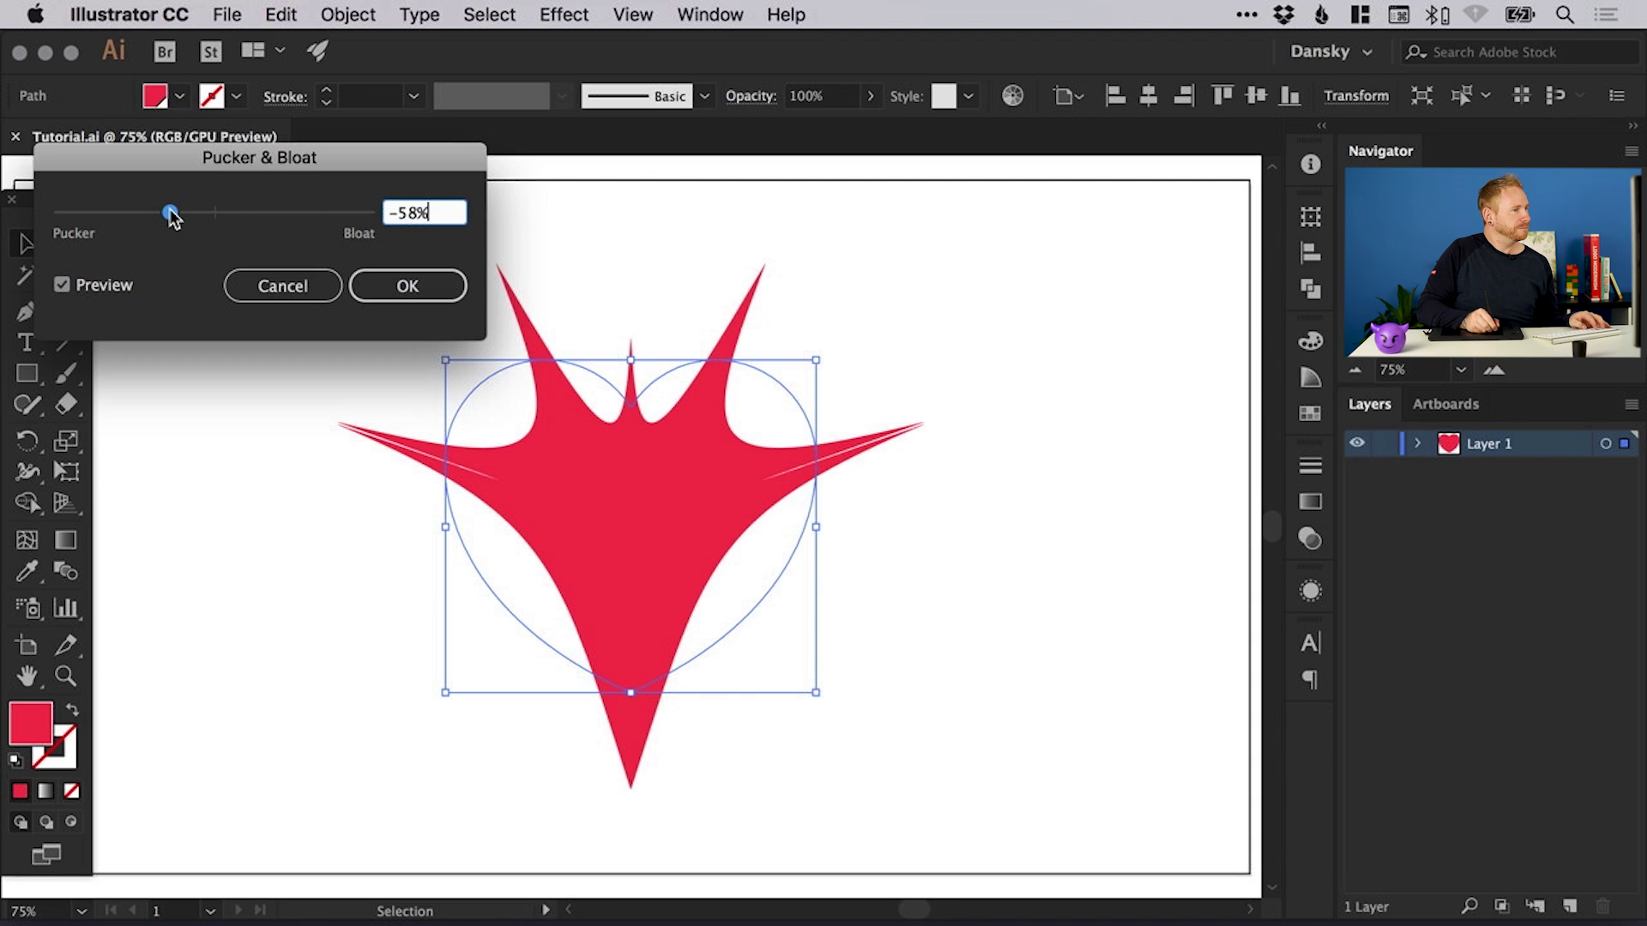
{"action": "mouse_move", "coordinate": [171, 212]}
{"action": "left_mouse_down"}
{"action": "mouse_move", "coordinate": [58, 218]}
{"action": "mouse_move", "coordinate": [177, 214]}
{"action": "left_mouse_up"}
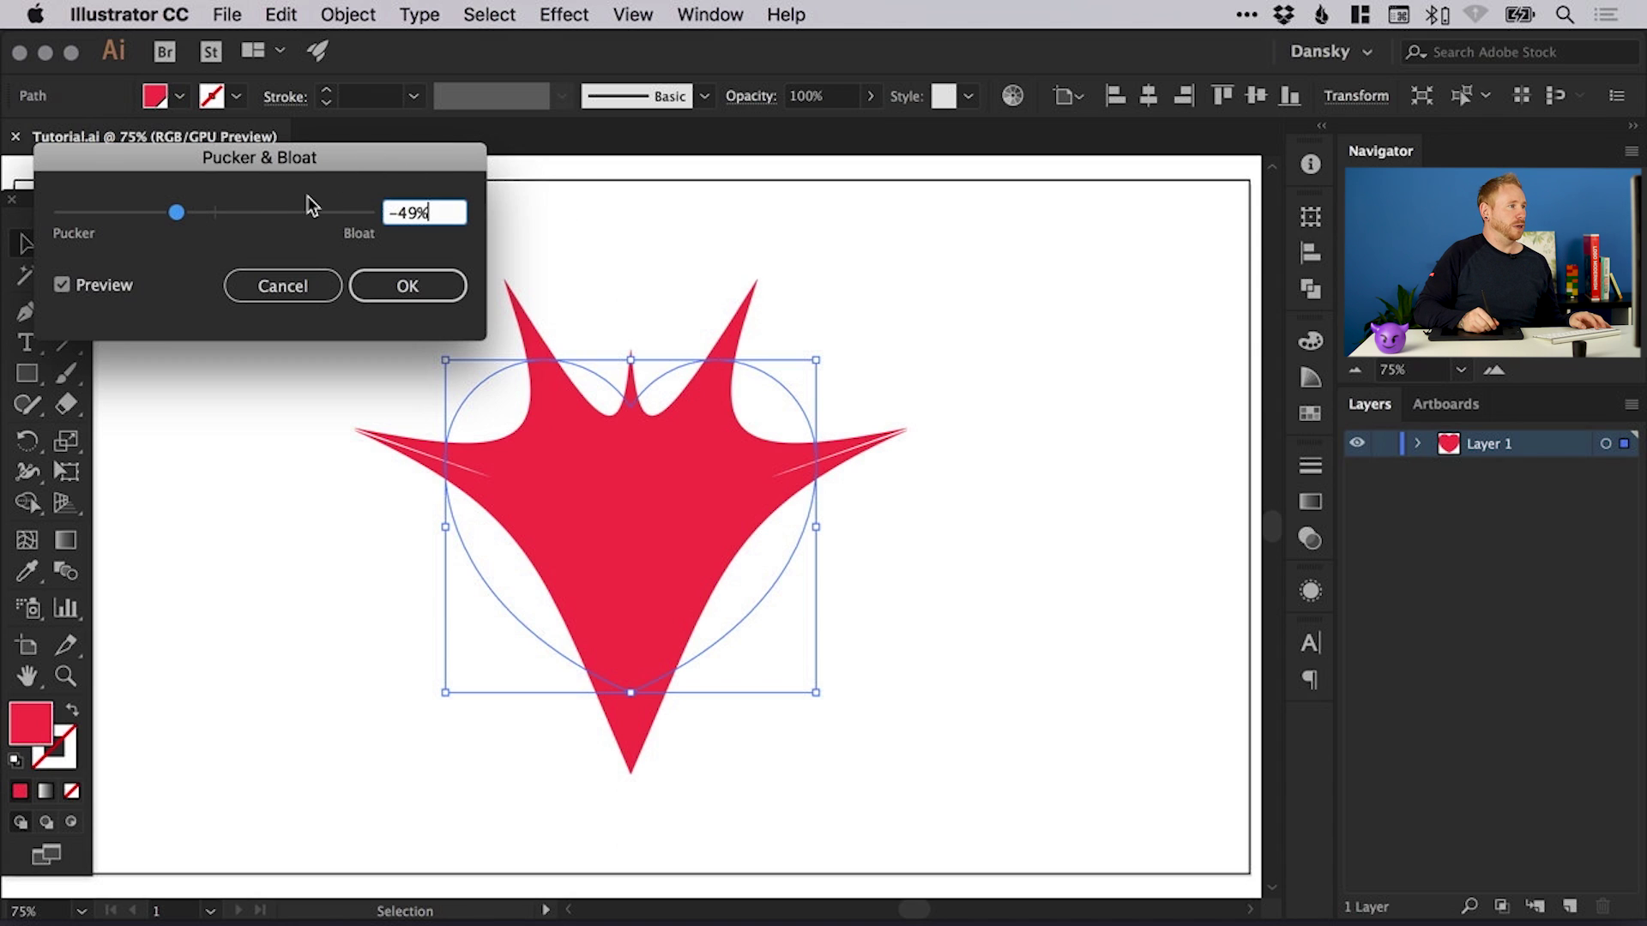
{"action": "left_click_drag", "start_coordinate": [176, 213], "coordinate": [203, 214]}
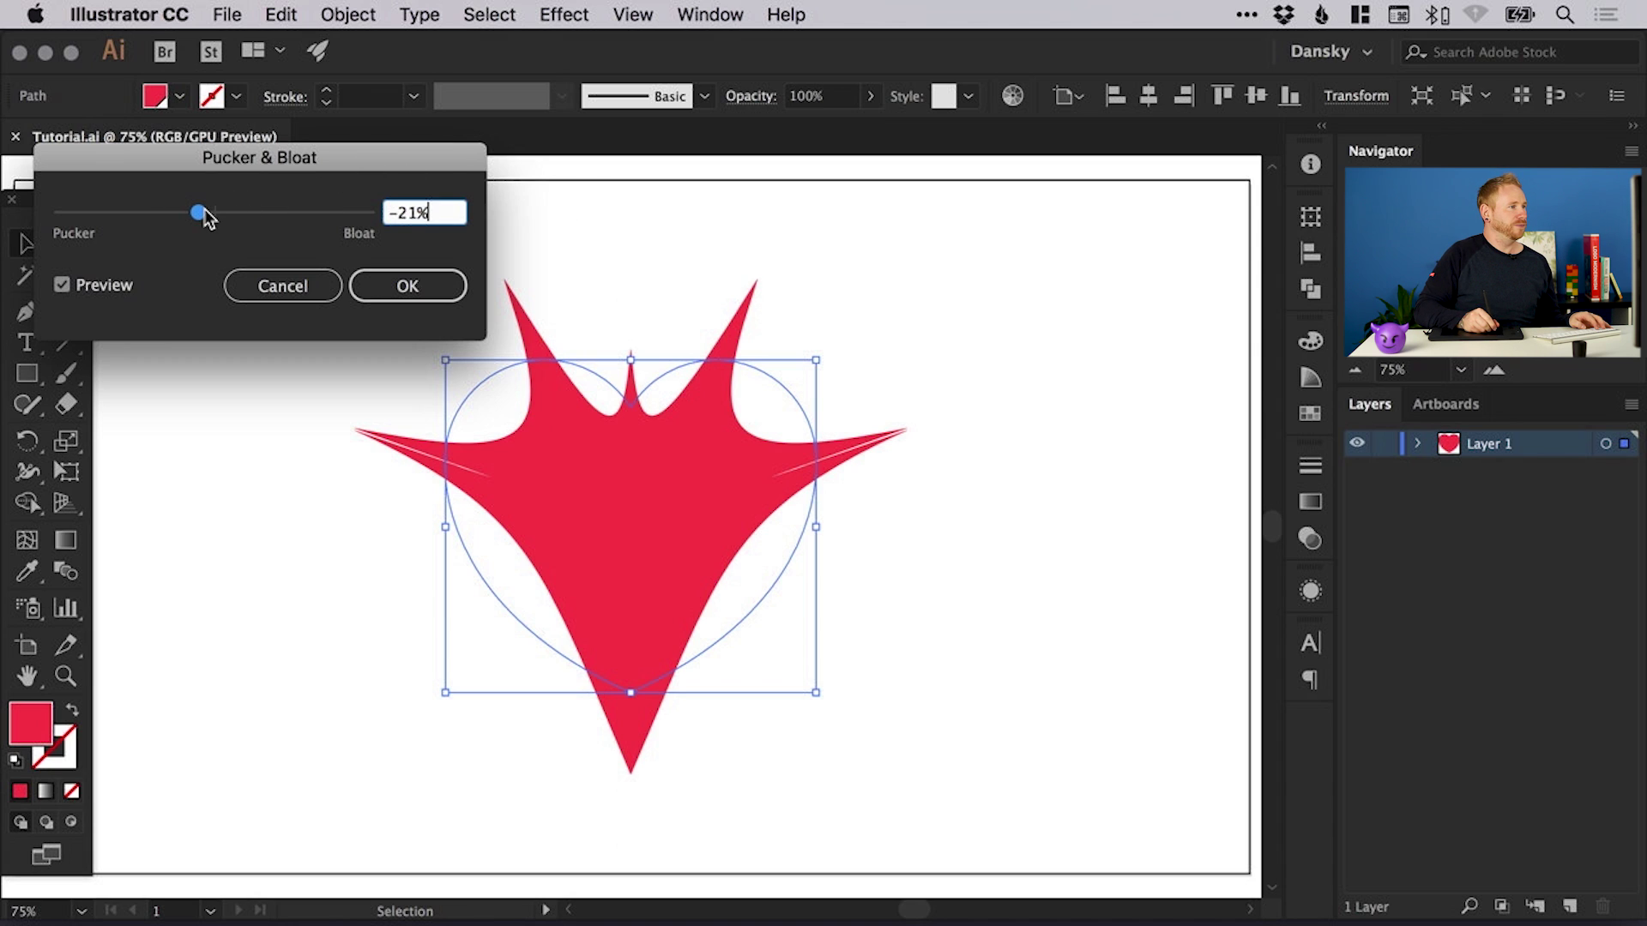
{"action": "left_click", "coordinate": [309, 285]}
Open Roughen with preview on, move its dialog aside, and compare Relative with Absolute sizing, keeping Absolute
{"action": "left_click", "coordinate": [556, 19]}
{"action": "mouse_move", "coordinate": [728, 246]}
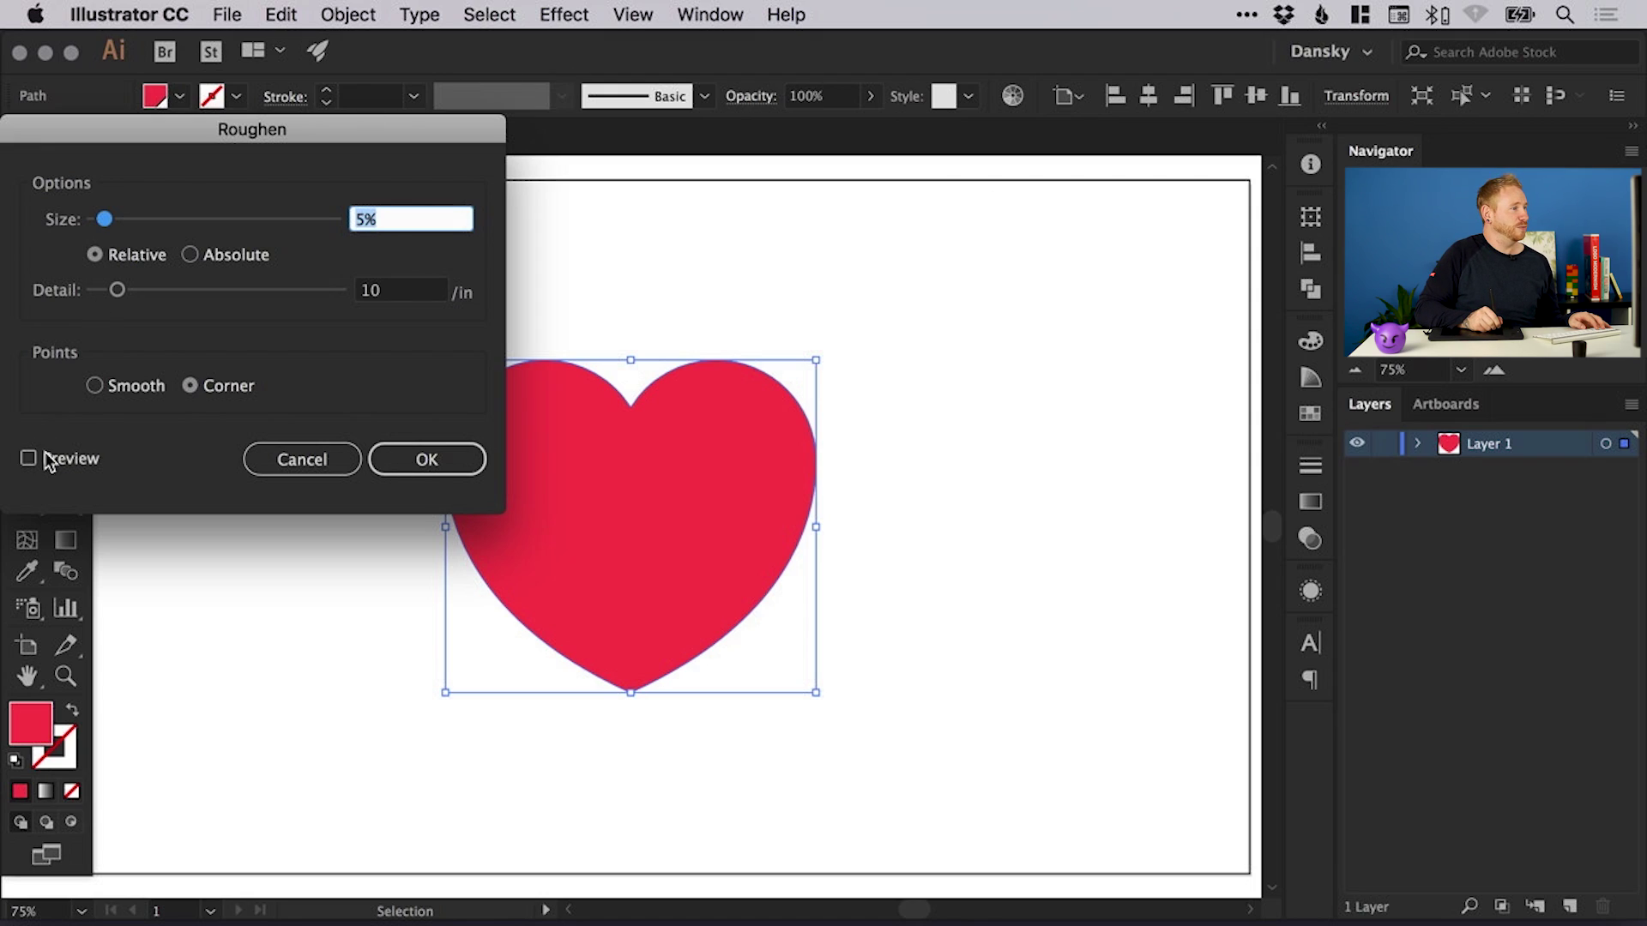
{"action": "left_click", "coordinate": [48, 457]}
{"action": "left_click_drag", "start_coordinate": [249, 131], "coordinate": [1340, 499]}
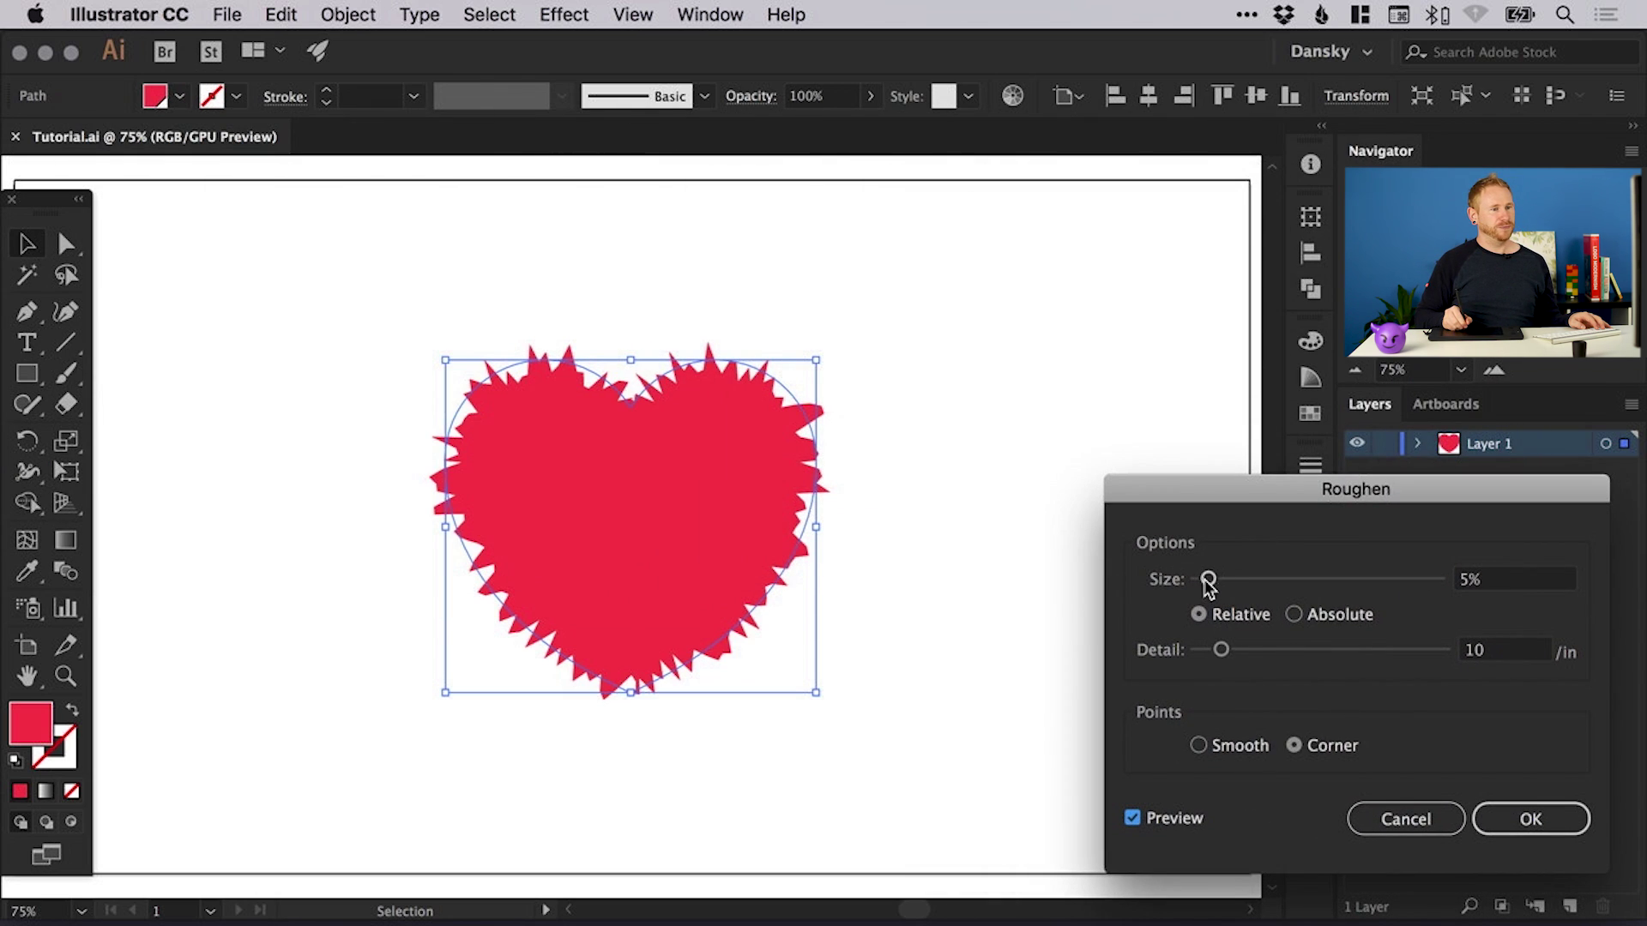
{"action": "left_click", "coordinate": [1293, 614]}
{"action": "left_click", "coordinate": [1216, 615]}
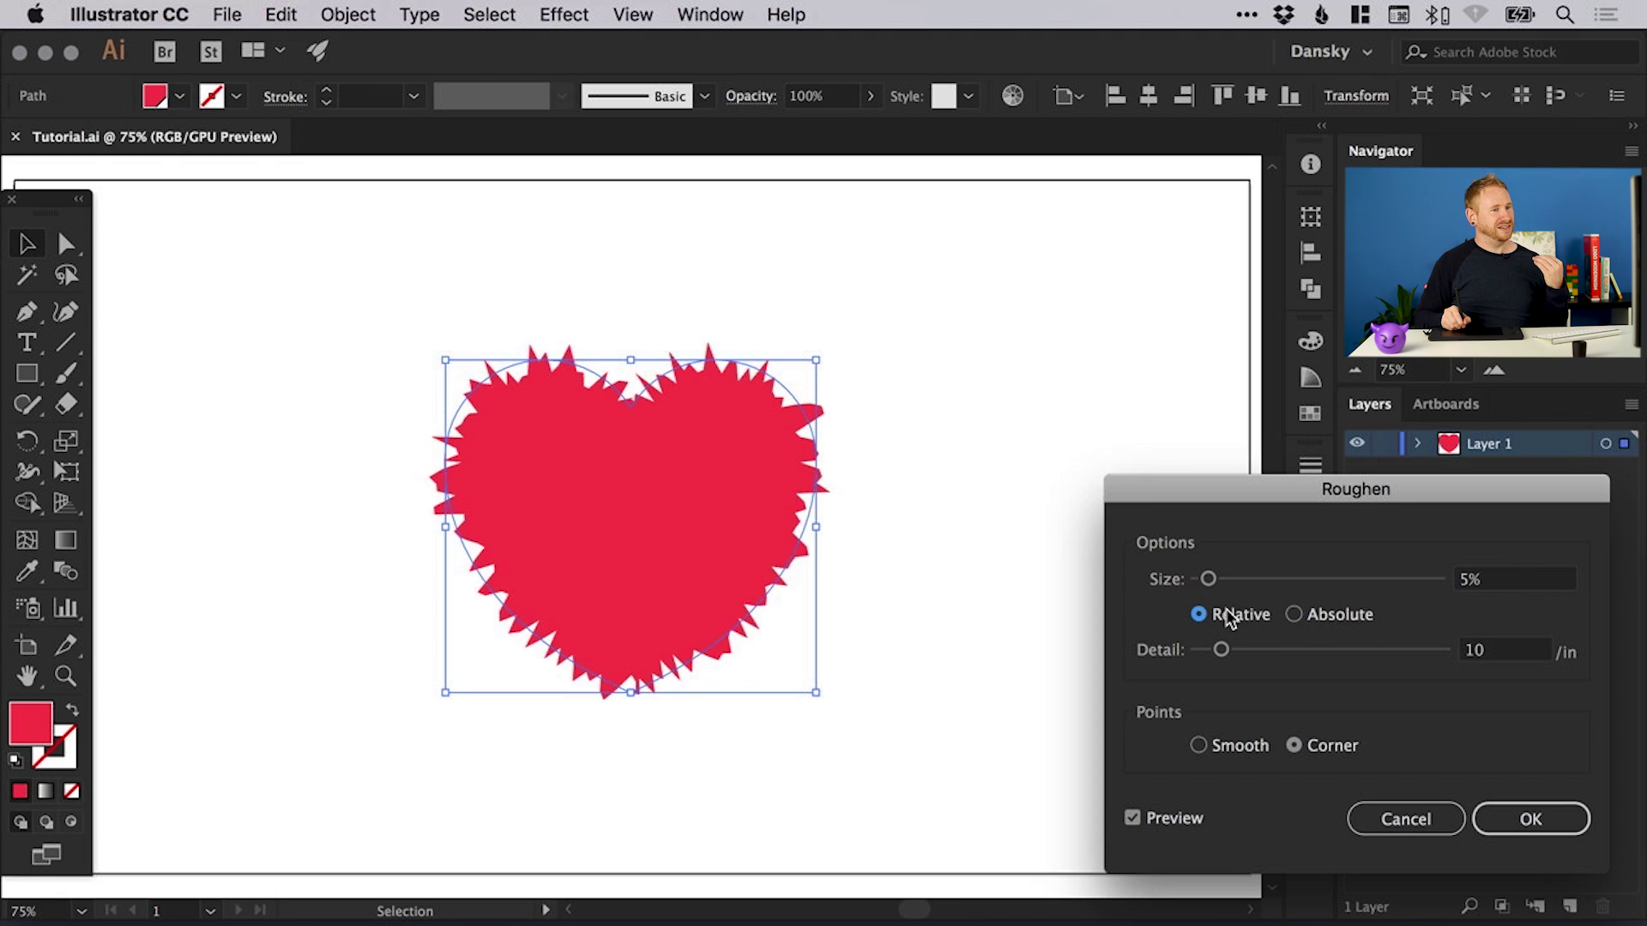
{"action": "left_click", "coordinate": [1295, 614]}
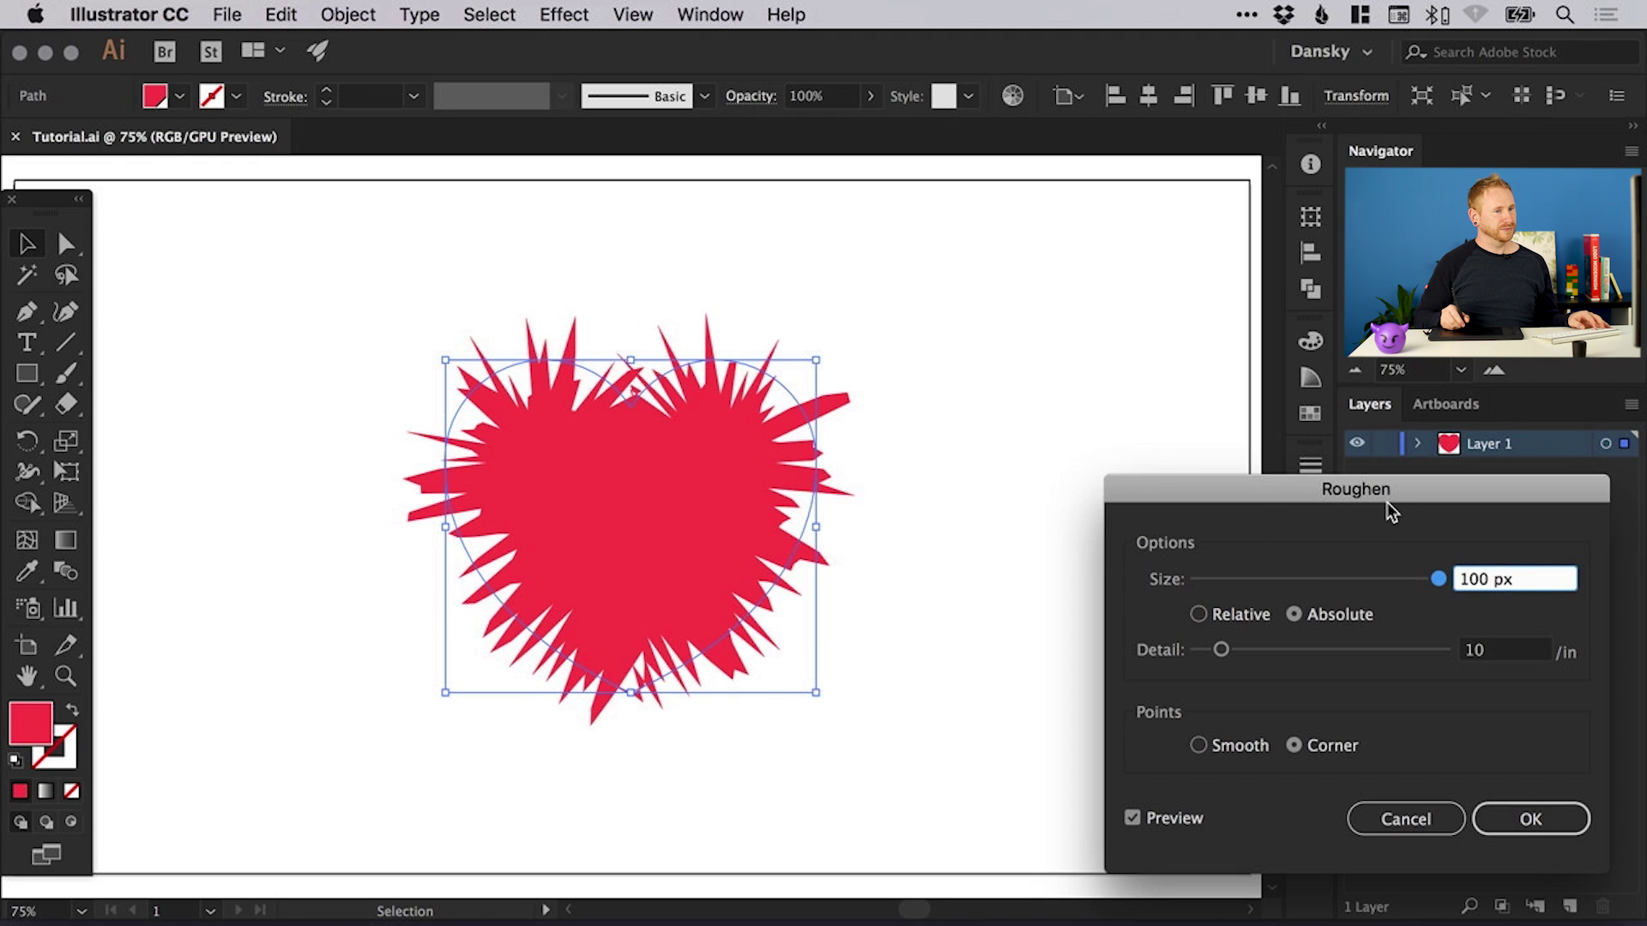
Try roughen sizes from 6 px to 67 px and detail up to 16, with smooth points
{"action": "left_click", "coordinate": [1204, 580]}
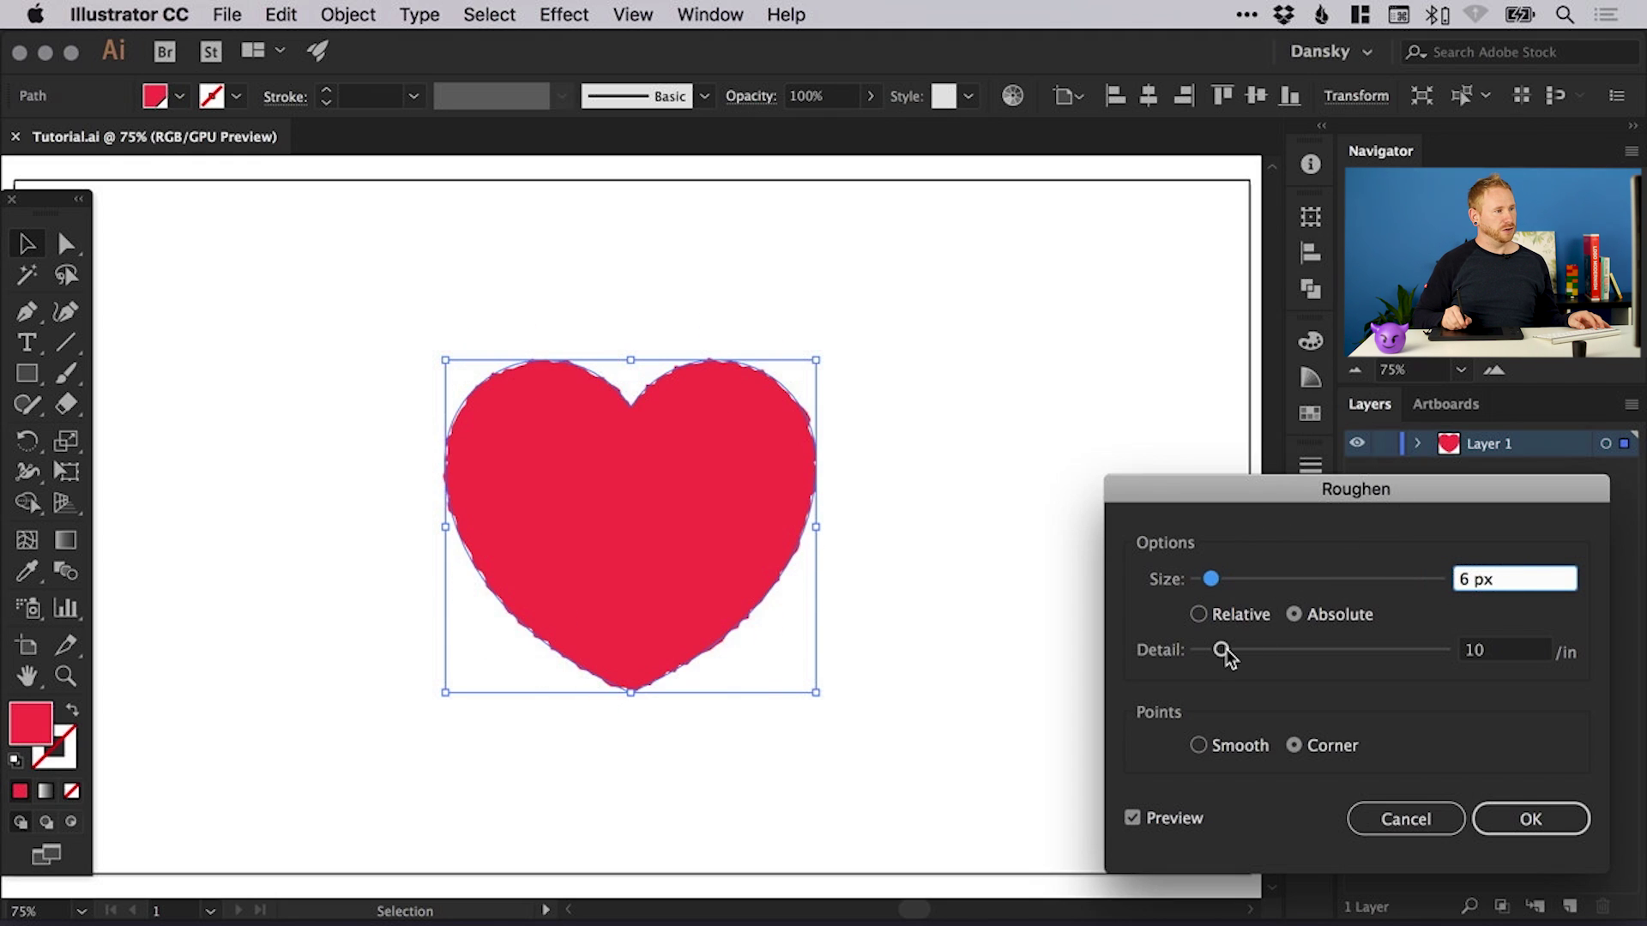
{"action": "left_click_drag", "start_coordinate": [1221, 649], "coordinate": [1261, 649]}
{"action": "left_click_drag", "start_coordinate": [1298, 581], "coordinate": [1360, 579]}
{"action": "left_click_drag", "start_coordinate": [1312, 649], "coordinate": [1367, 653]}
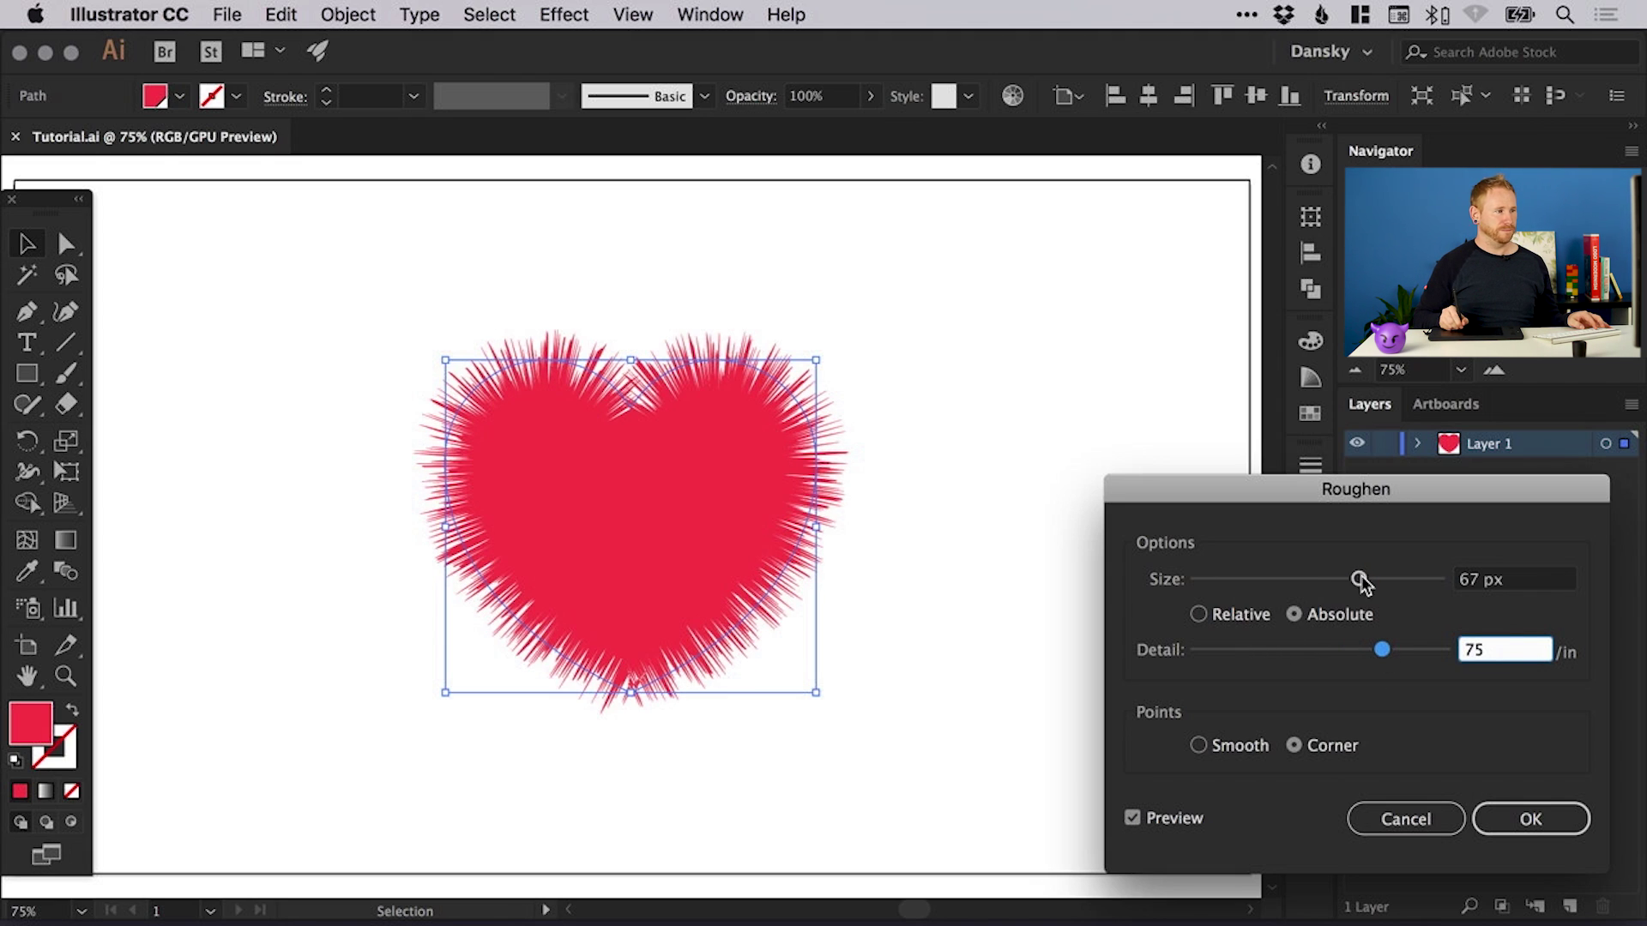
{"action": "mouse_move", "coordinate": [1360, 579]}
{"action": "left_mouse_down"}
{"action": "mouse_move", "coordinate": [1401, 577]}
{"action": "mouse_move", "coordinate": [1335, 580]}
{"action": "left_mouse_up"}
{"action": "left_click_drag", "start_coordinate": [1278, 650], "coordinate": [1236, 650]}
{"action": "left_click", "coordinate": [1238, 751]}
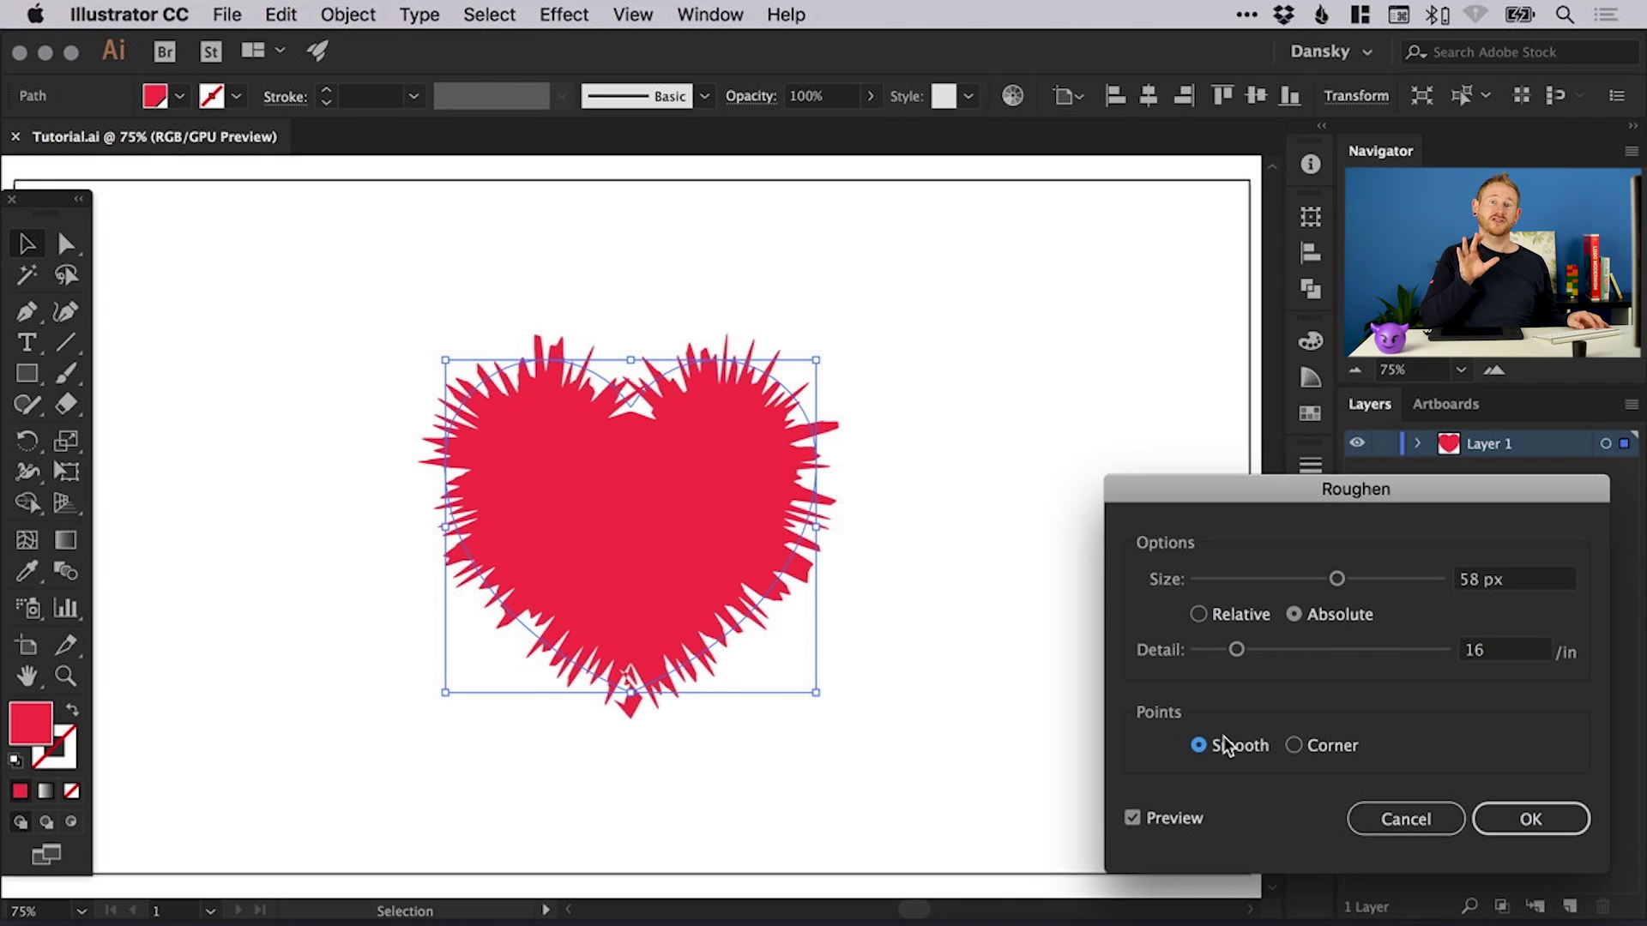
Compare corner and smooth points, then settle on 5 px size and detail 3 with smooth points
{"action": "left_click", "coordinate": [1296, 747]}
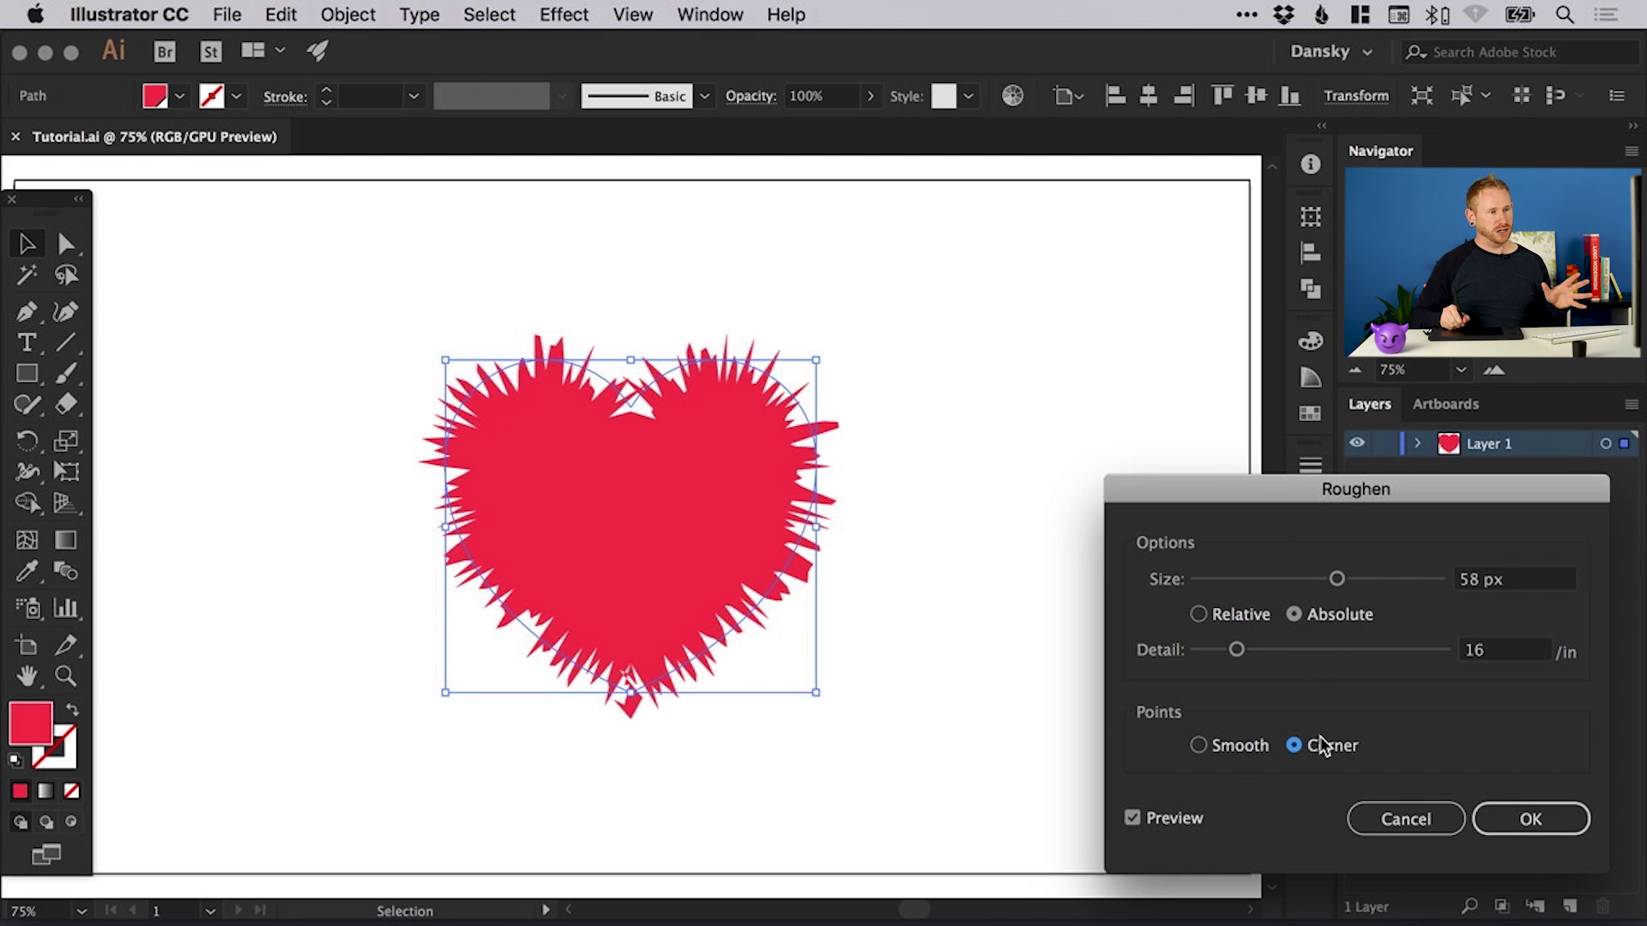
{"action": "left_click", "coordinate": [1235, 753]}
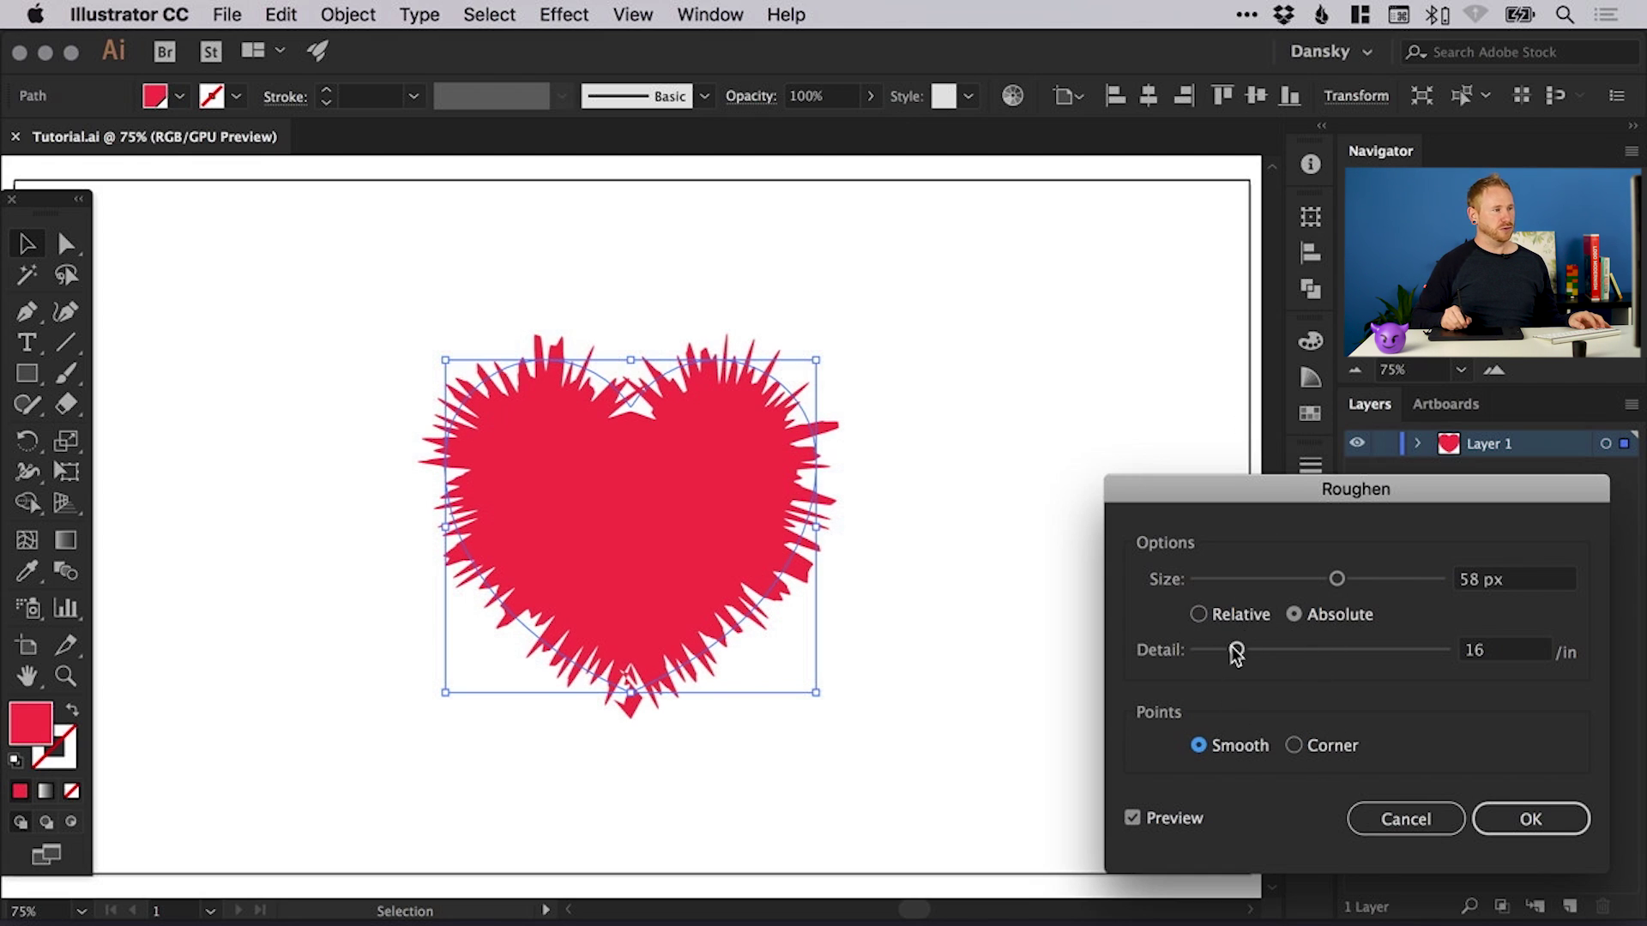
{"action": "left_click_drag", "start_coordinate": [1236, 649], "coordinate": [1226, 650]}
{"action": "left_click_drag", "start_coordinate": [1337, 579], "coordinate": [1224, 582]}
{"action": "mouse_move", "coordinate": [1226, 649]}
{"action": "left_mouse_down"}
{"action": "mouse_move", "coordinate": [1198, 633]}
{"action": "mouse_move", "coordinate": [1204, 650]}
{"action": "left_mouse_up"}
{"action": "left_click_drag", "start_coordinate": [1223, 579], "coordinate": [1211, 585]}
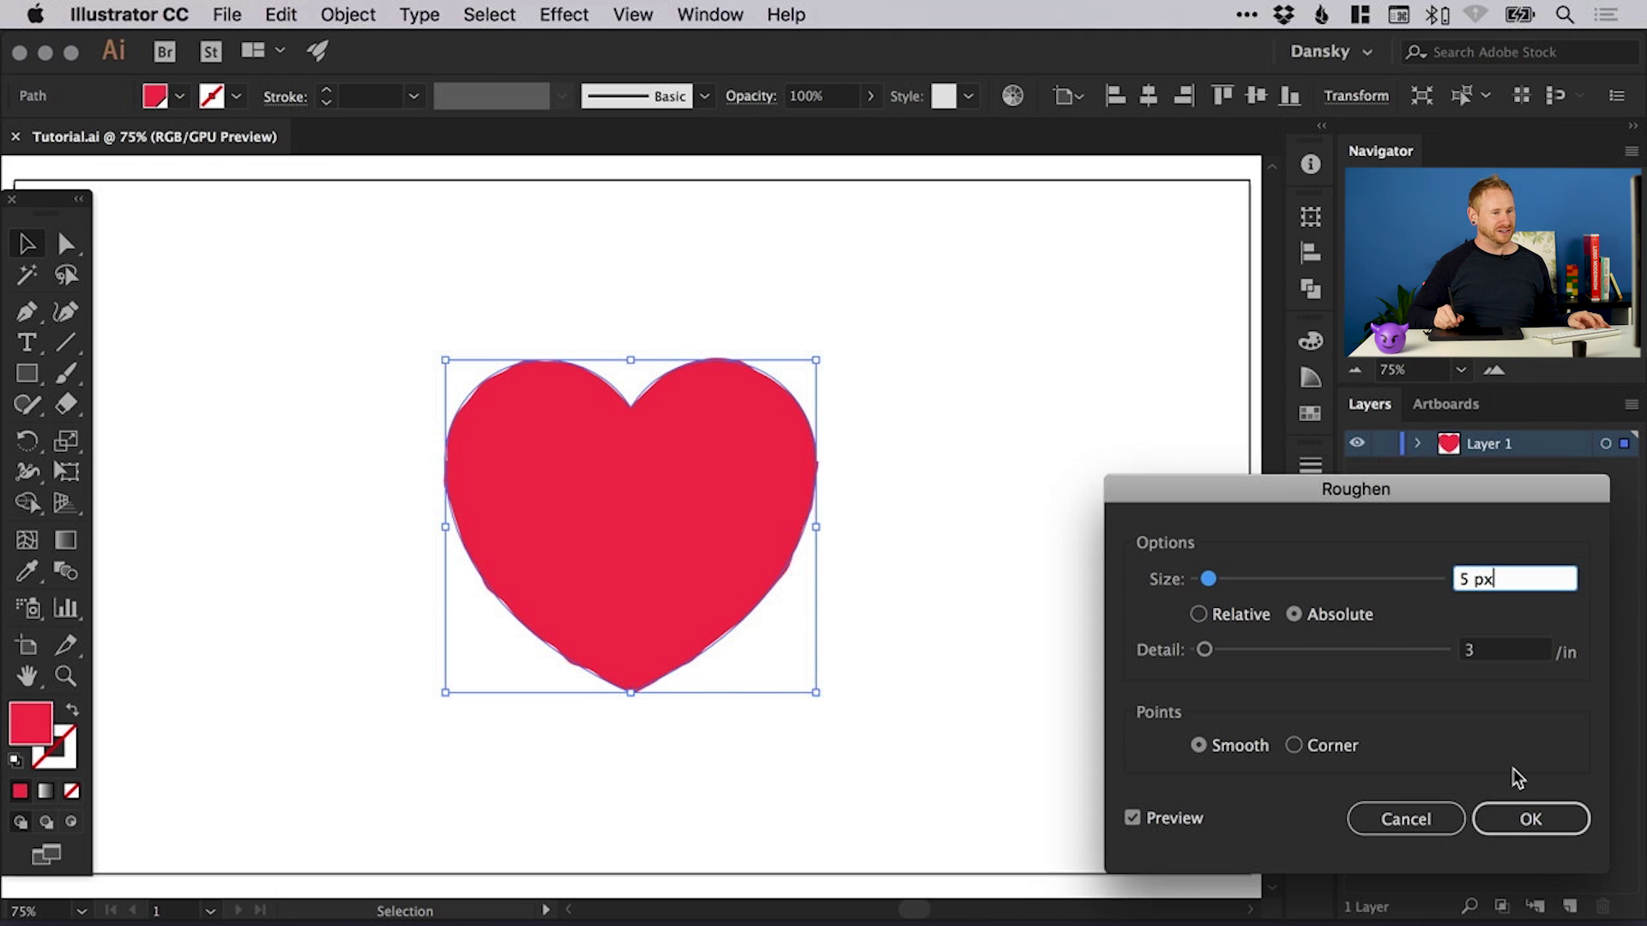
Apply the 5 px, detail 3 Roughen, view the wobbly edge deselected, then reselect the heart
{"action": "left_click", "coordinate": [1534, 826]}
{"action": "left_click", "coordinate": [1015, 493]}
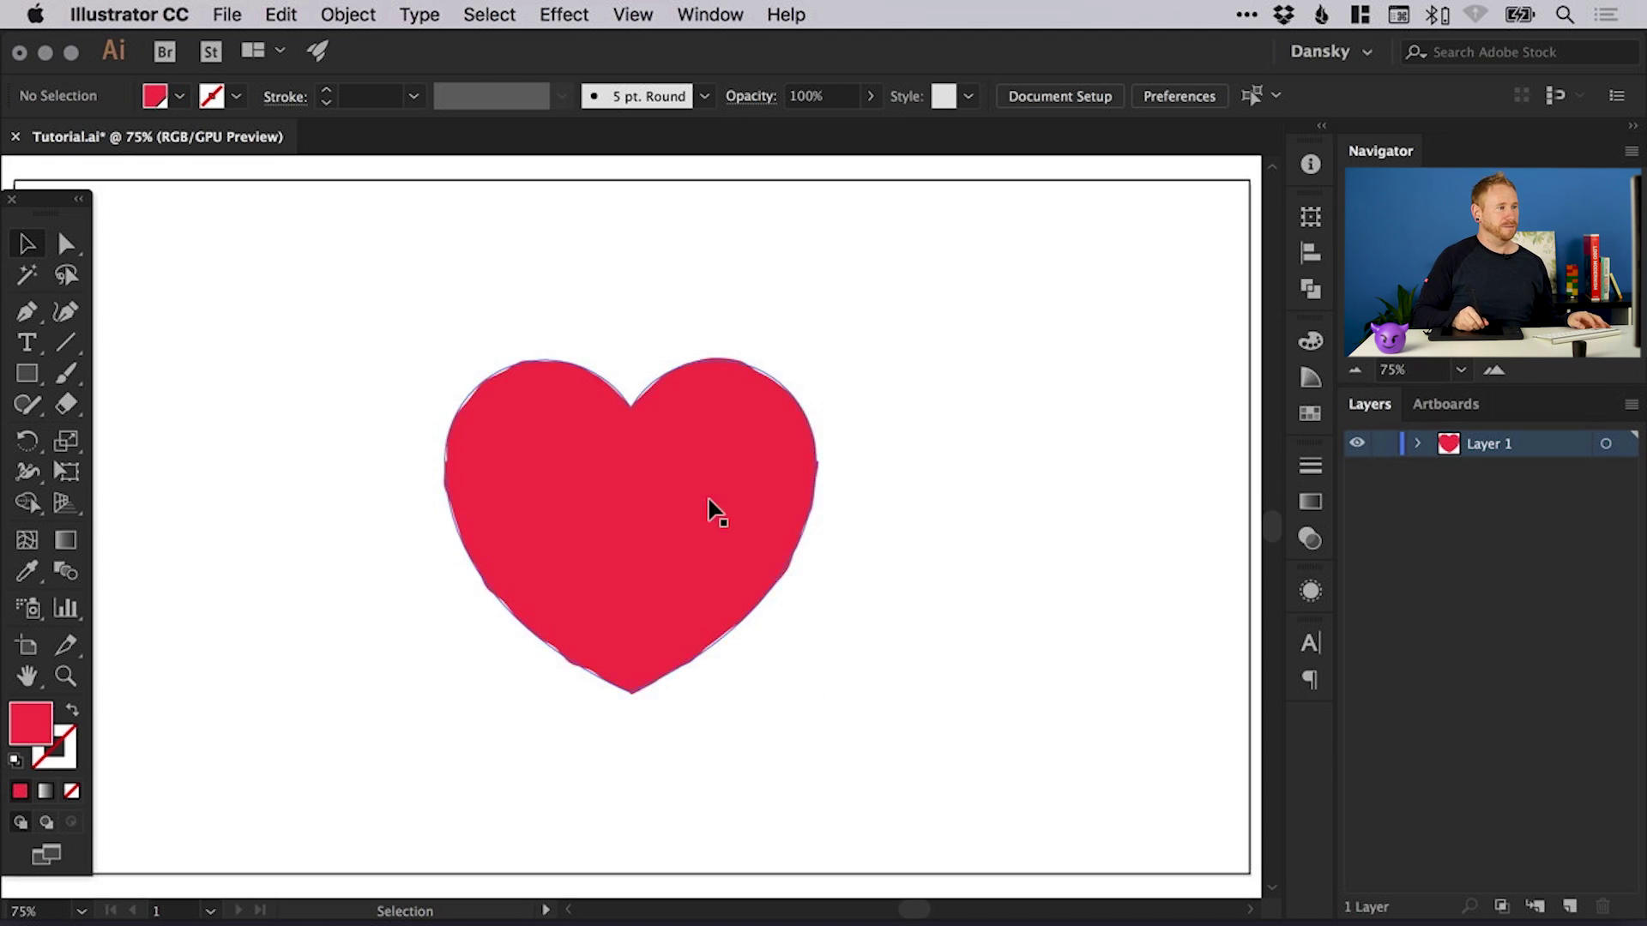
{"action": "left_click", "coordinate": [640, 500]}
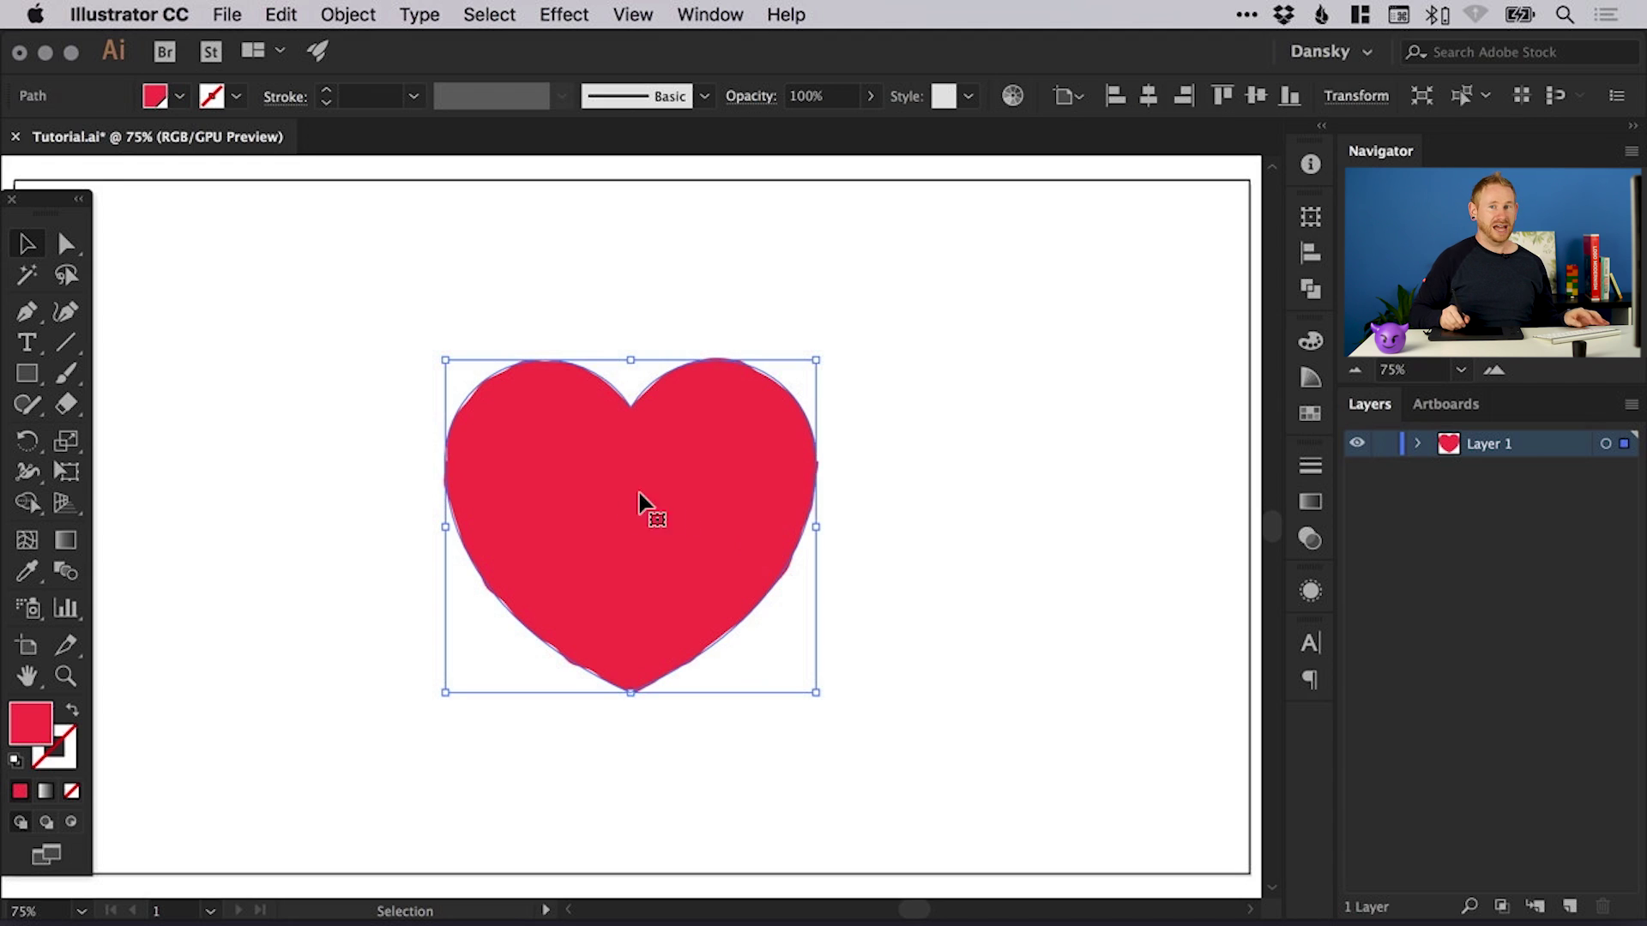
Delete the Free Distort effect in the Appearance panel, then review Roughen without changing it
{"action": "left_click", "coordinate": [1309, 592]}
{"action": "left_click", "coordinate": [1145, 761]}
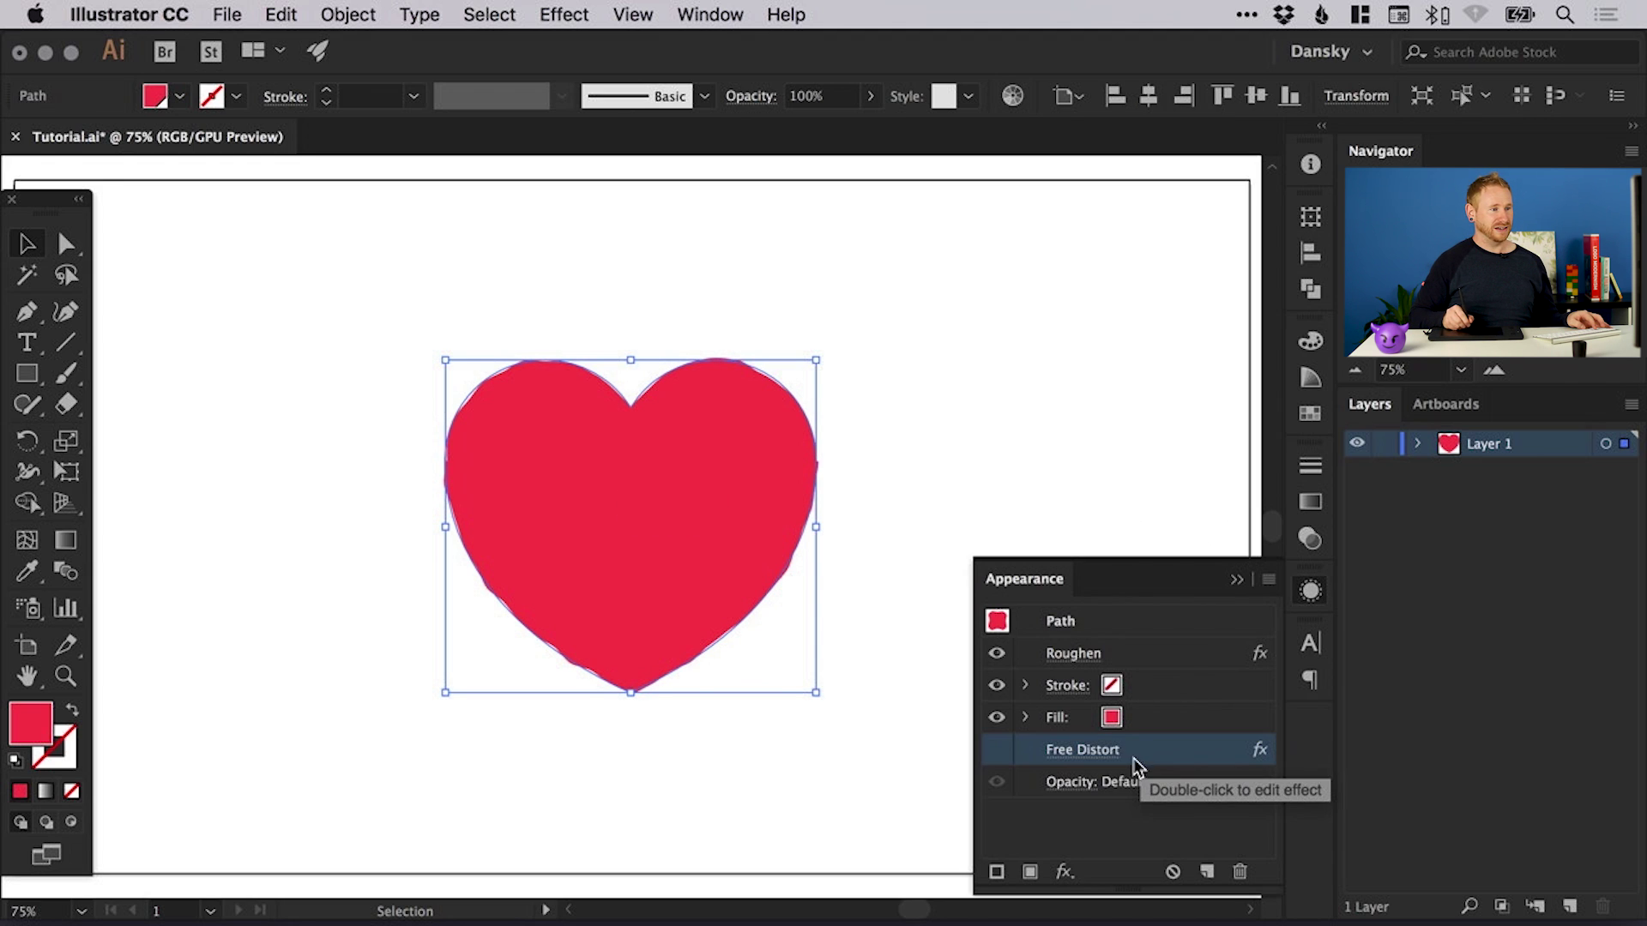
{"action": "left_click", "coordinate": [997, 751]}
{"action": "left_click", "coordinate": [997, 751]}
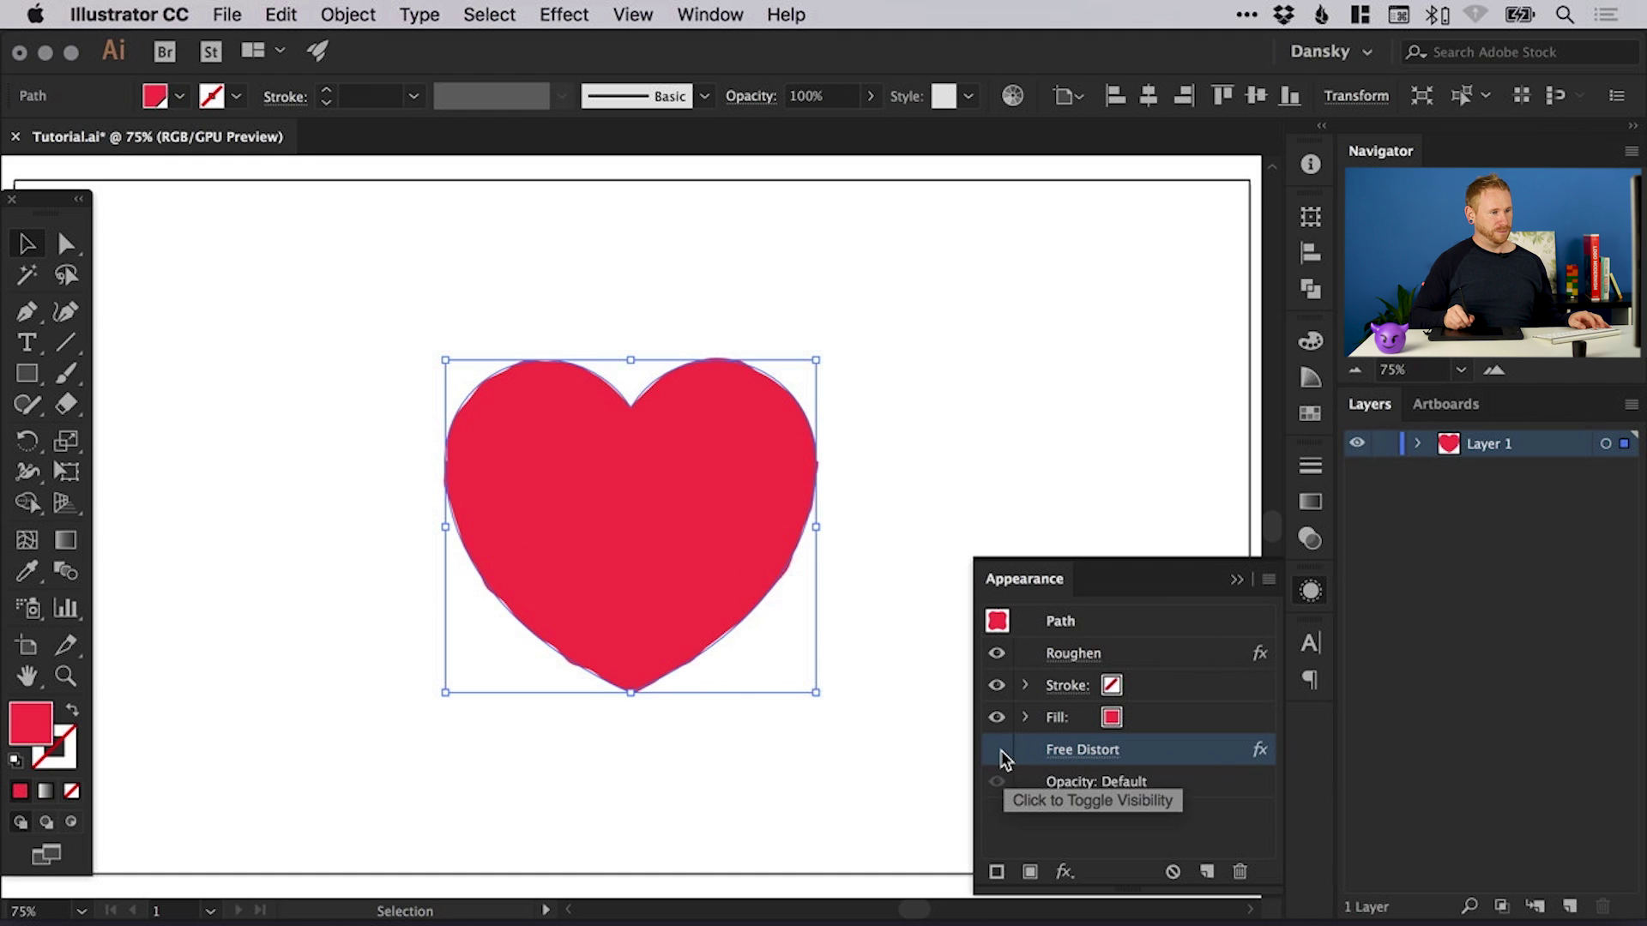
{"action": "left_click", "coordinate": [1245, 871]}
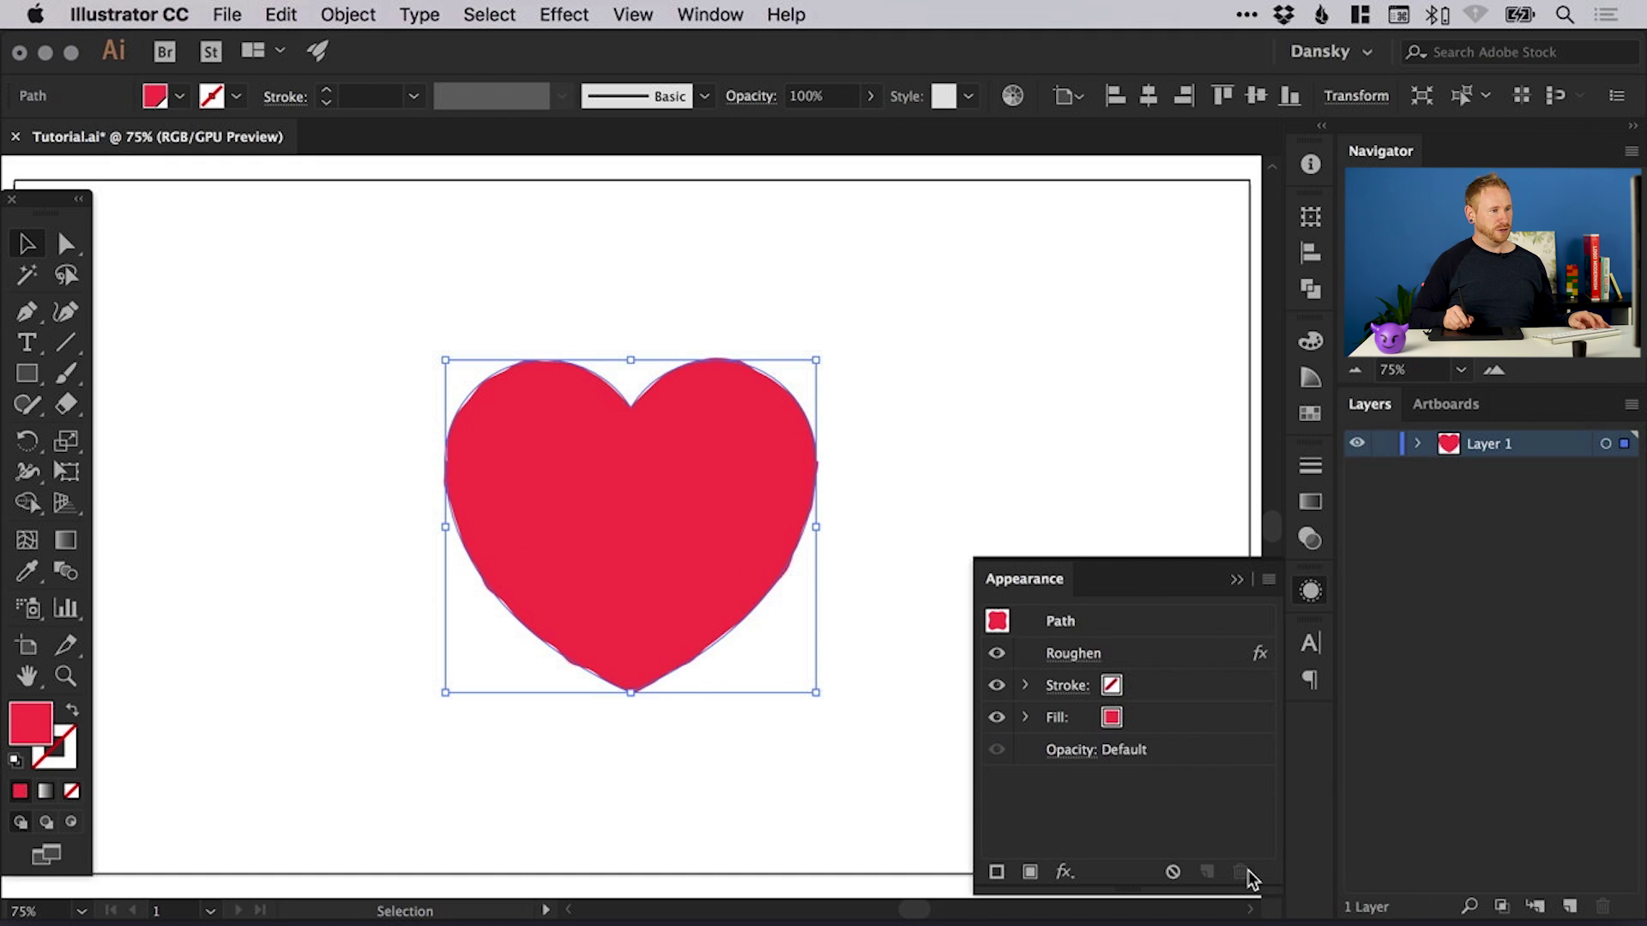
{"action": "left_click", "coordinate": [1132, 662]}
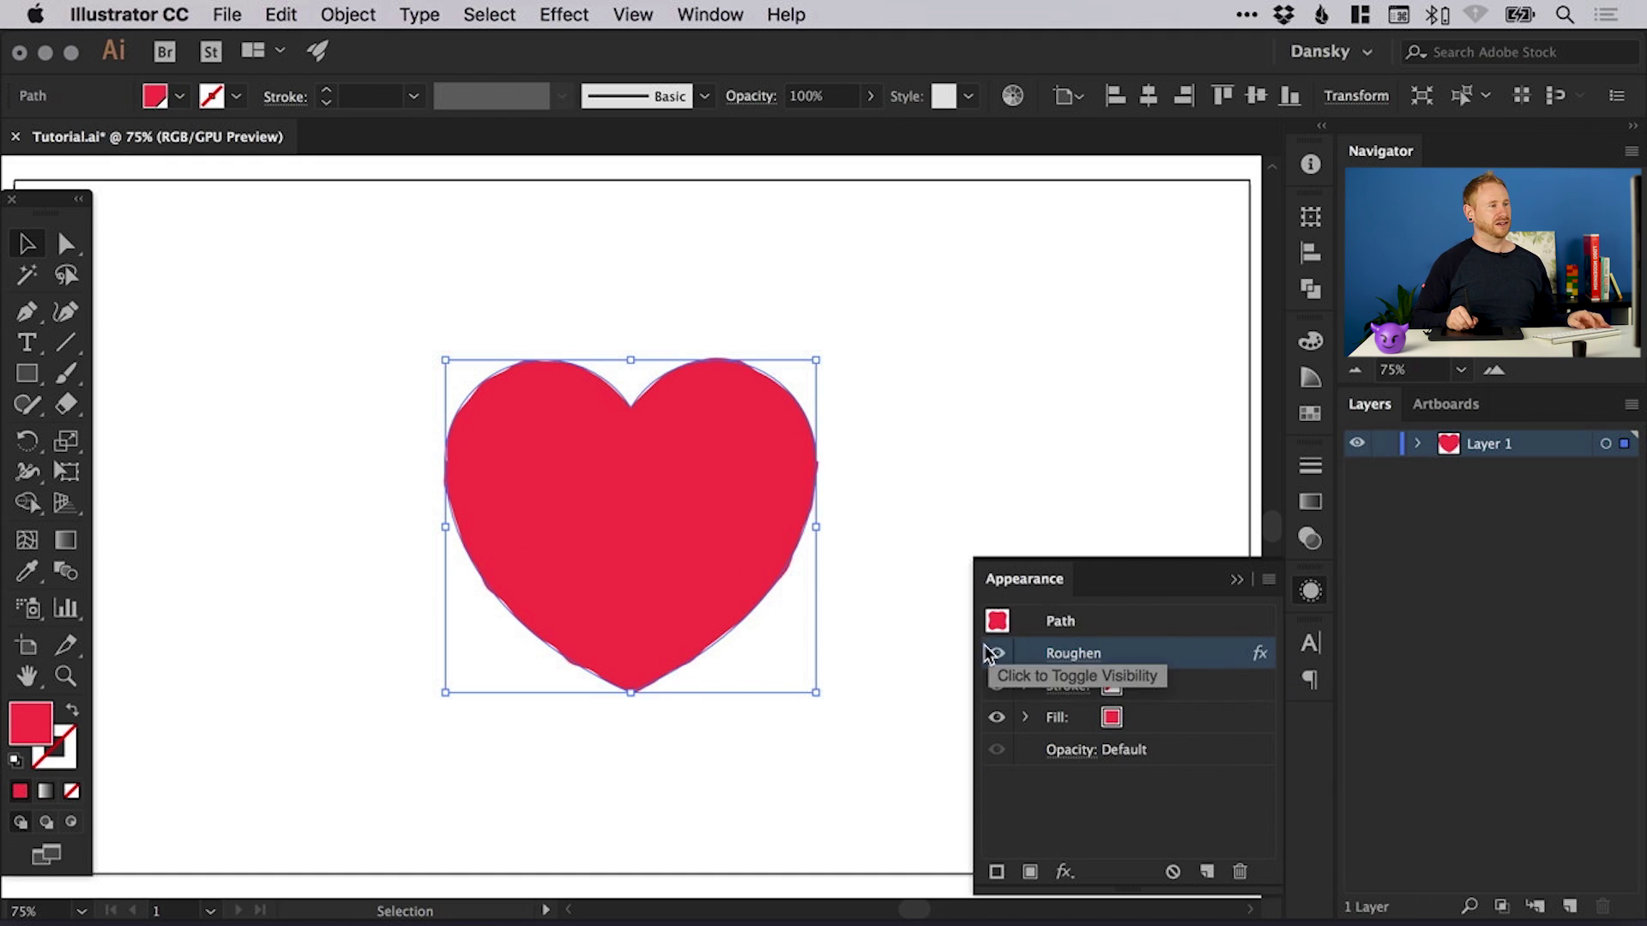
{"action": "left_click", "coordinate": [1072, 656]}
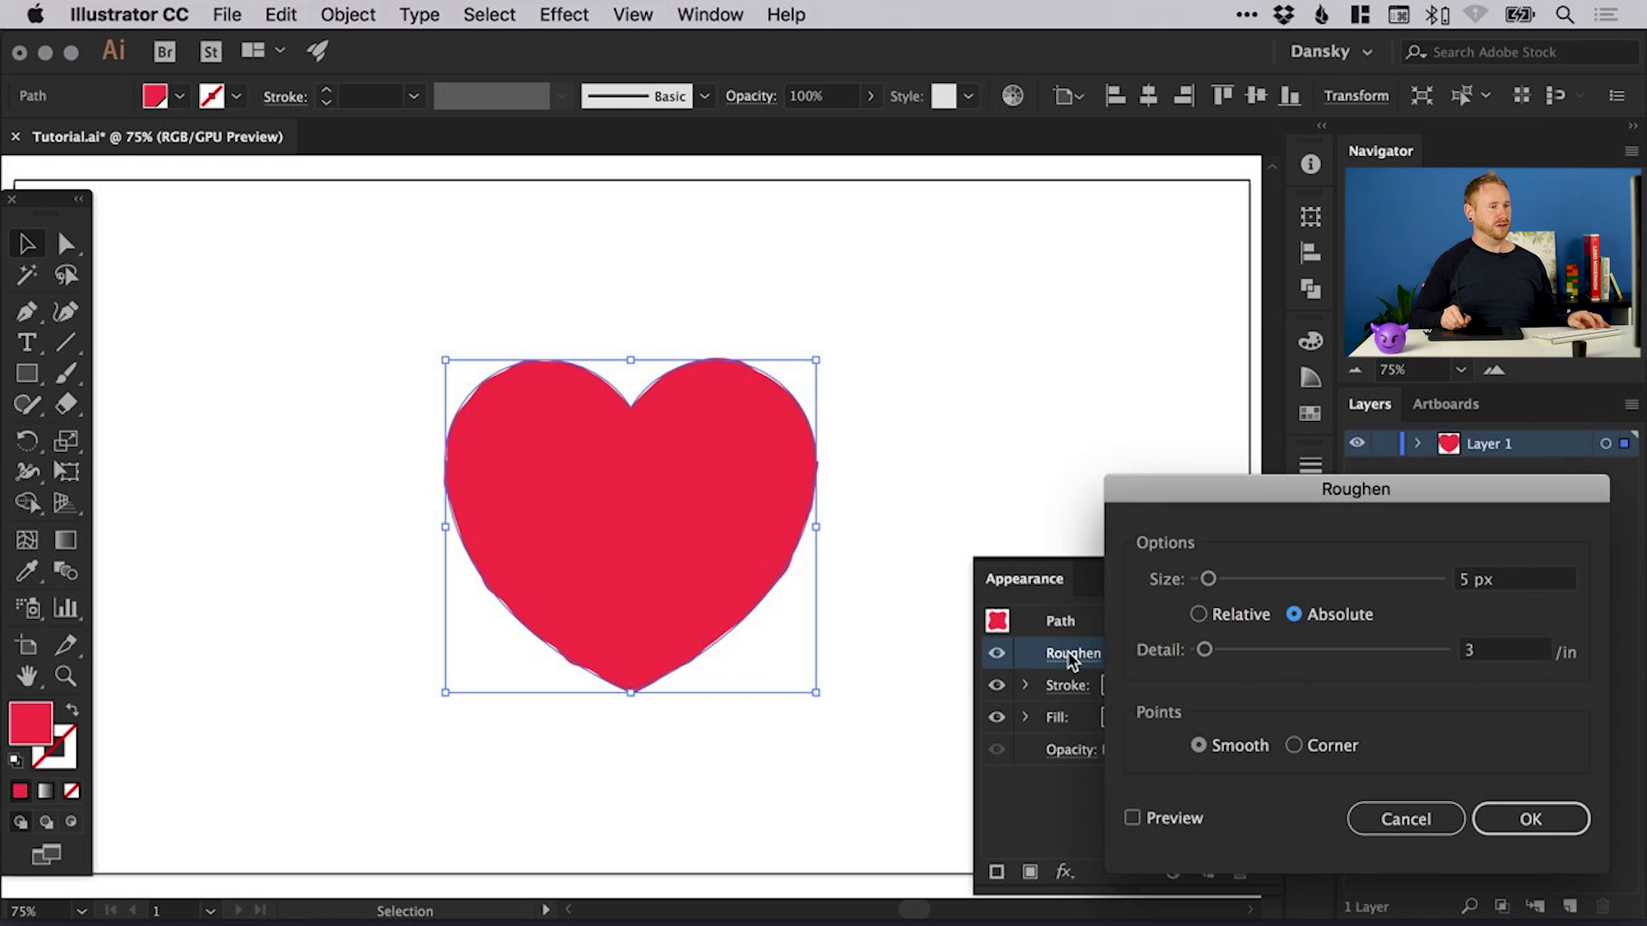
{"action": "left_click", "coordinate": [1405, 815]}
{"action": "left_click", "coordinate": [1307, 589]}
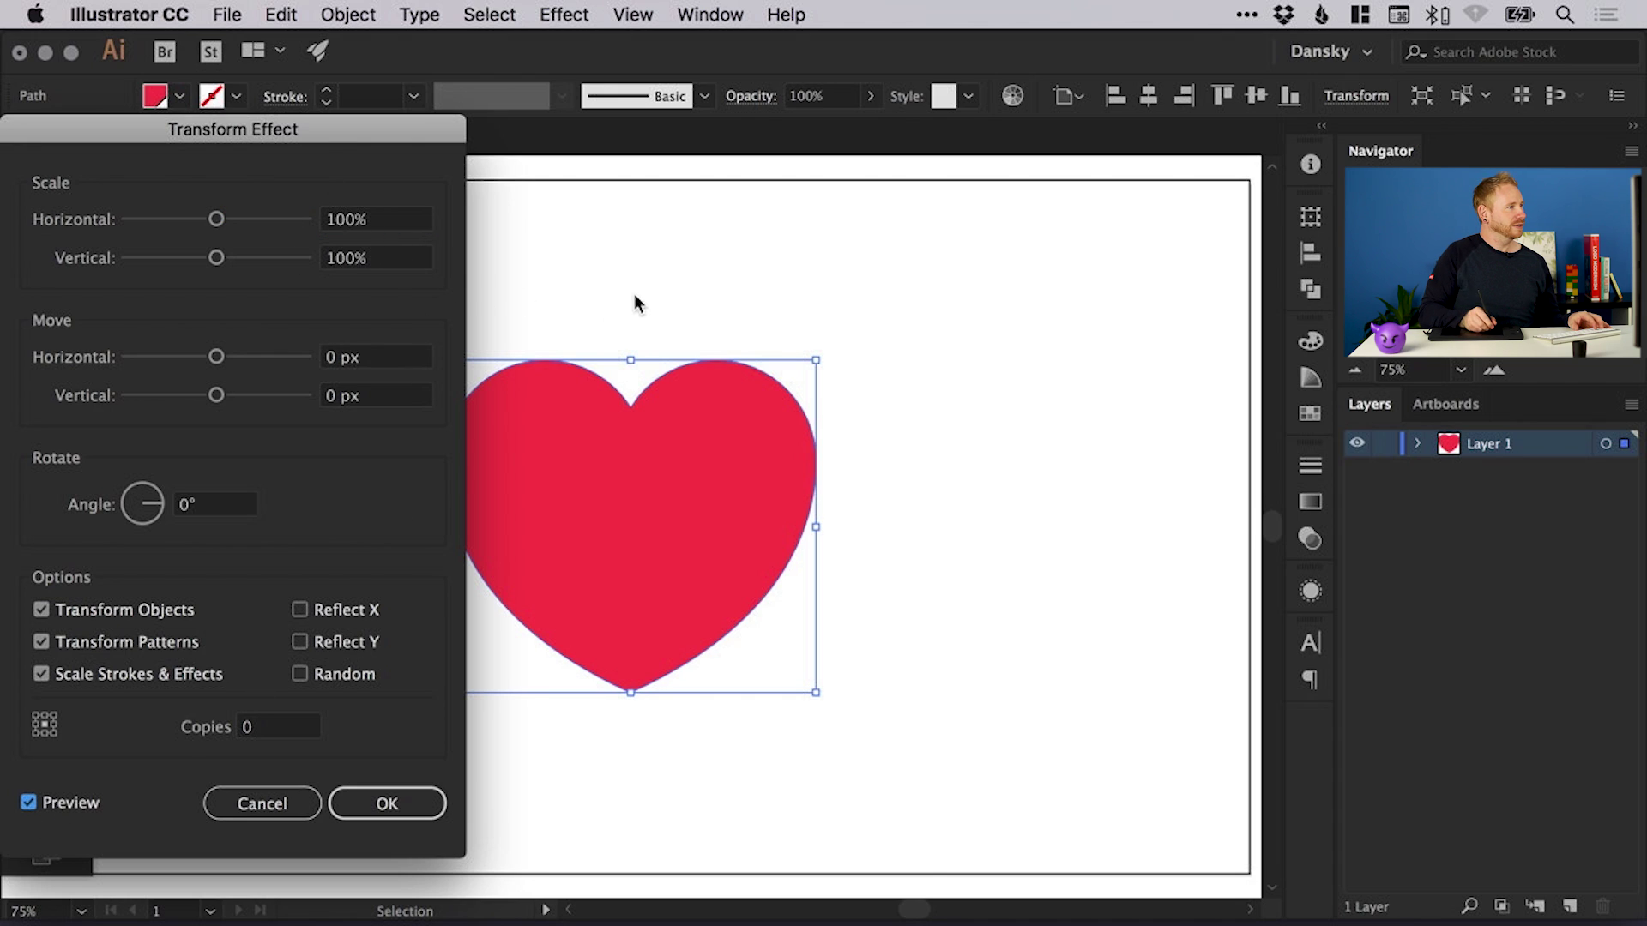
Preview the heart's Transform effect scaled 89% by 77%, moved 16 px and rotated 117°
{"action": "left_click_drag", "start_coordinate": [220, 220], "coordinate": [260, 217]}
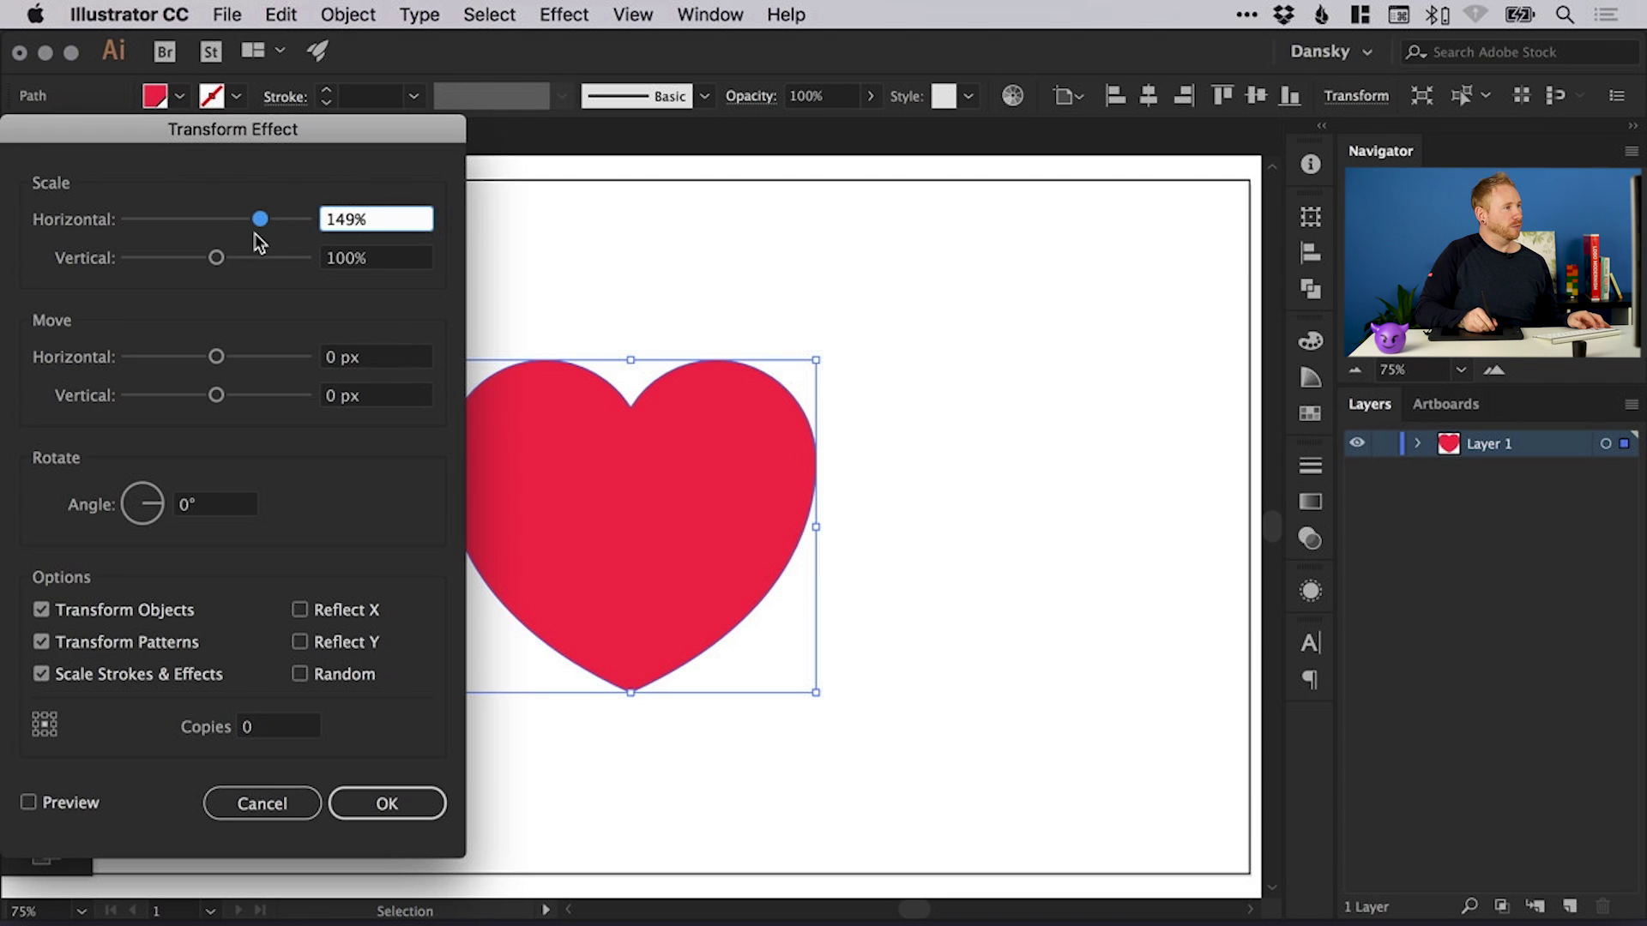
{"action": "left_click_drag", "start_coordinate": [254, 223], "coordinate": [196, 258]}
{"action": "left_click", "coordinate": [28, 802]}
{"action": "mouse_move", "coordinate": [221, 361]}
{"action": "left_mouse_down"}
{"action": "mouse_move", "coordinate": [263, 359]}
{"action": "mouse_move", "coordinate": [206, 361]}
{"action": "mouse_move", "coordinate": [267, 394]}
{"action": "mouse_move", "coordinate": [215, 394]}
{"action": "mouse_move", "coordinate": [249, 357]}
{"action": "mouse_move", "coordinate": [216, 357]}
{"action": "left_mouse_up"}
{"action": "left_click_drag", "start_coordinate": [169, 503], "coordinate": [142, 470]}
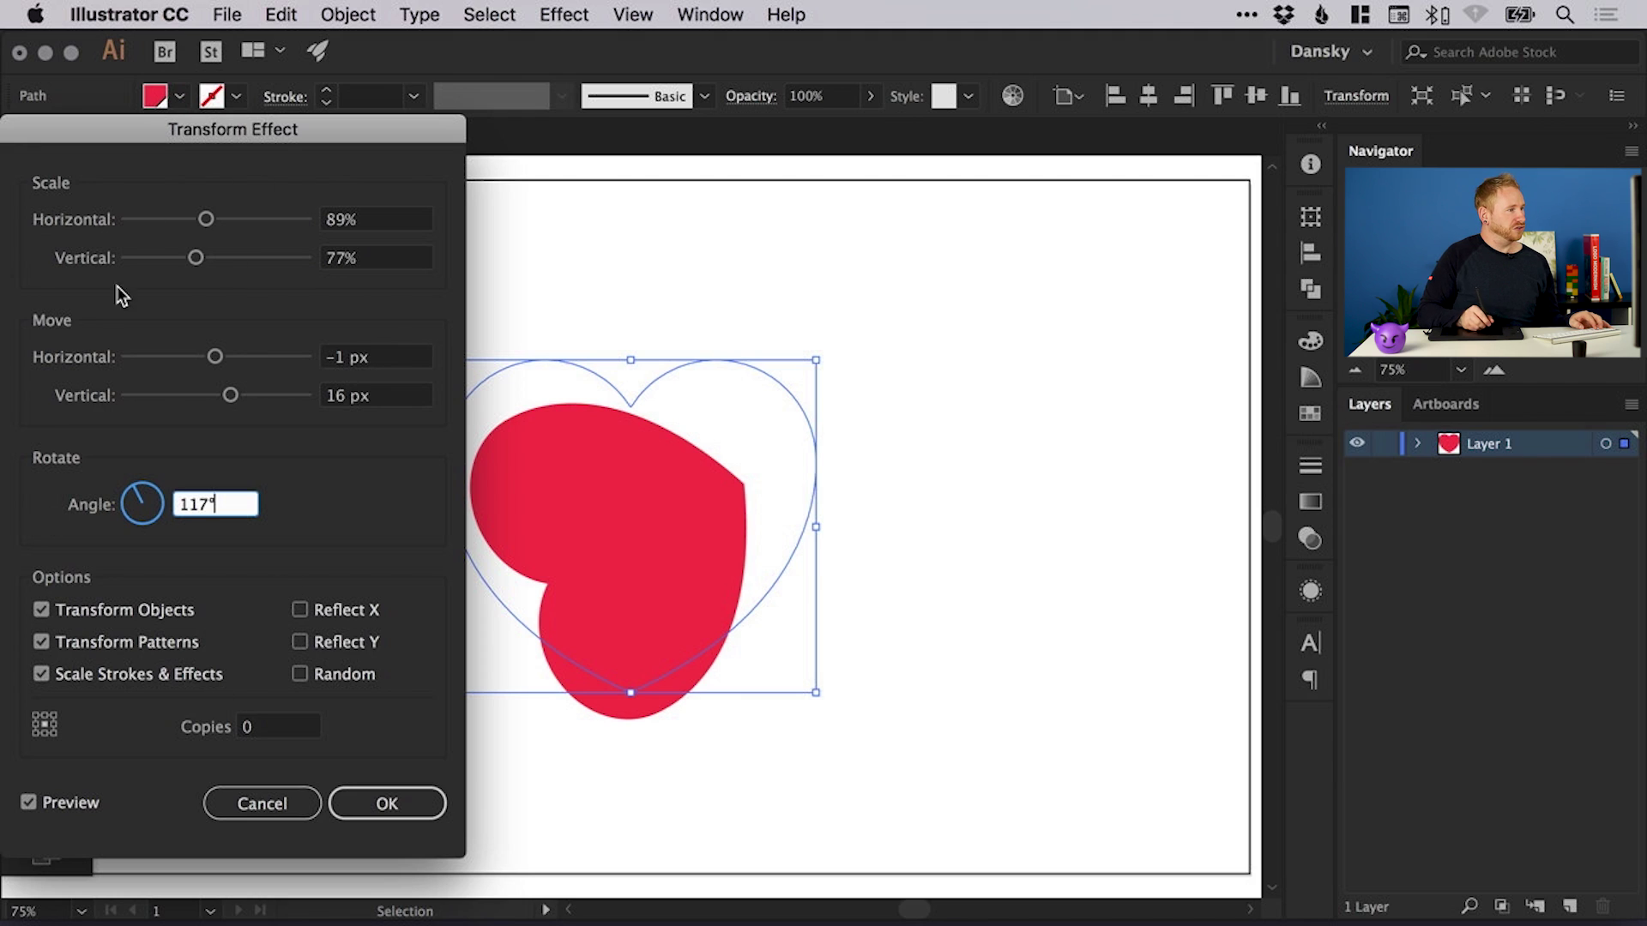
Reflect the heart across X, try and undo Reflect Y, and leave Random variation on
{"action": "left_click", "coordinate": [299, 610]}
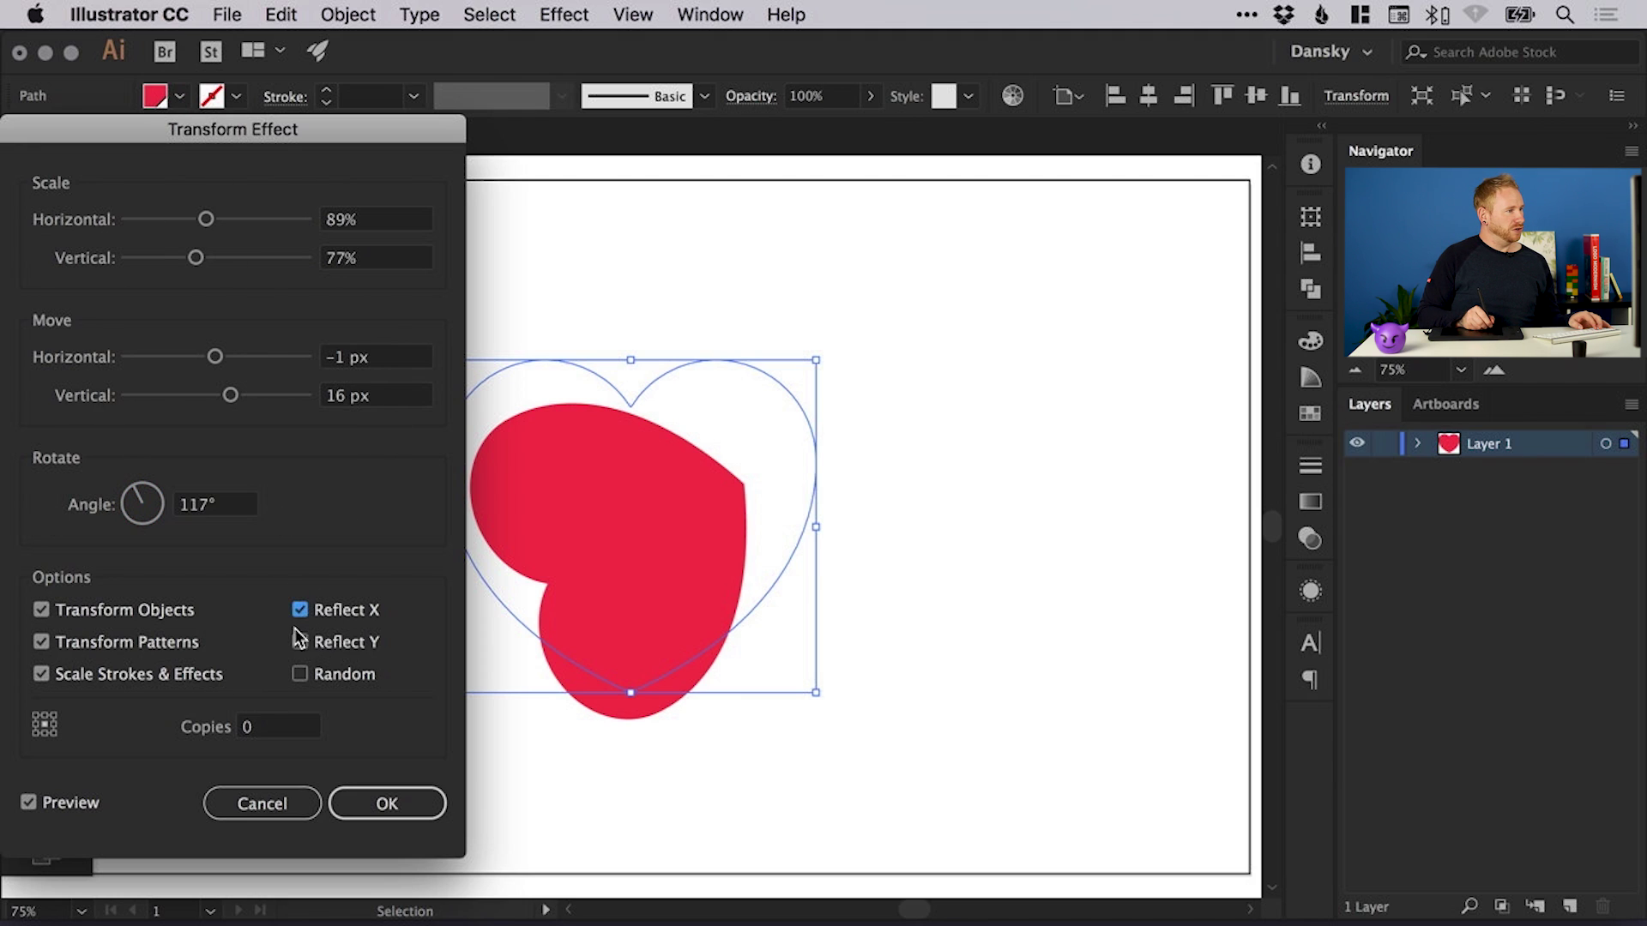
{"action": "left_click", "coordinate": [302, 641]}
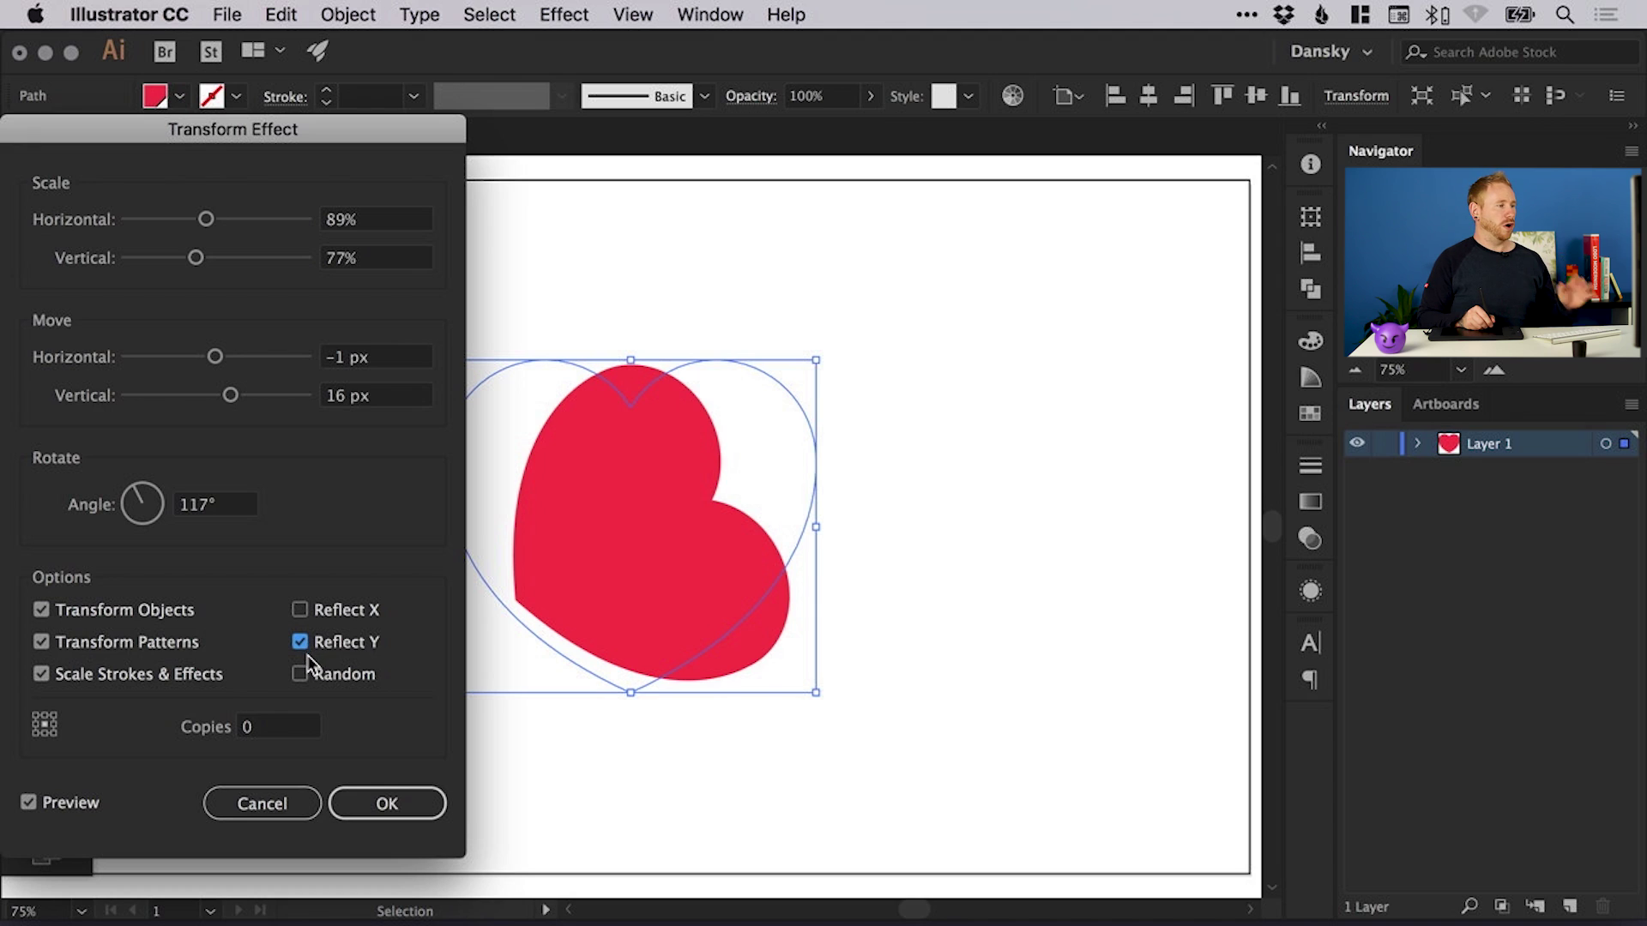
{"action": "left_click", "coordinate": [300, 641]}
{"action": "left_click", "coordinate": [306, 672]}
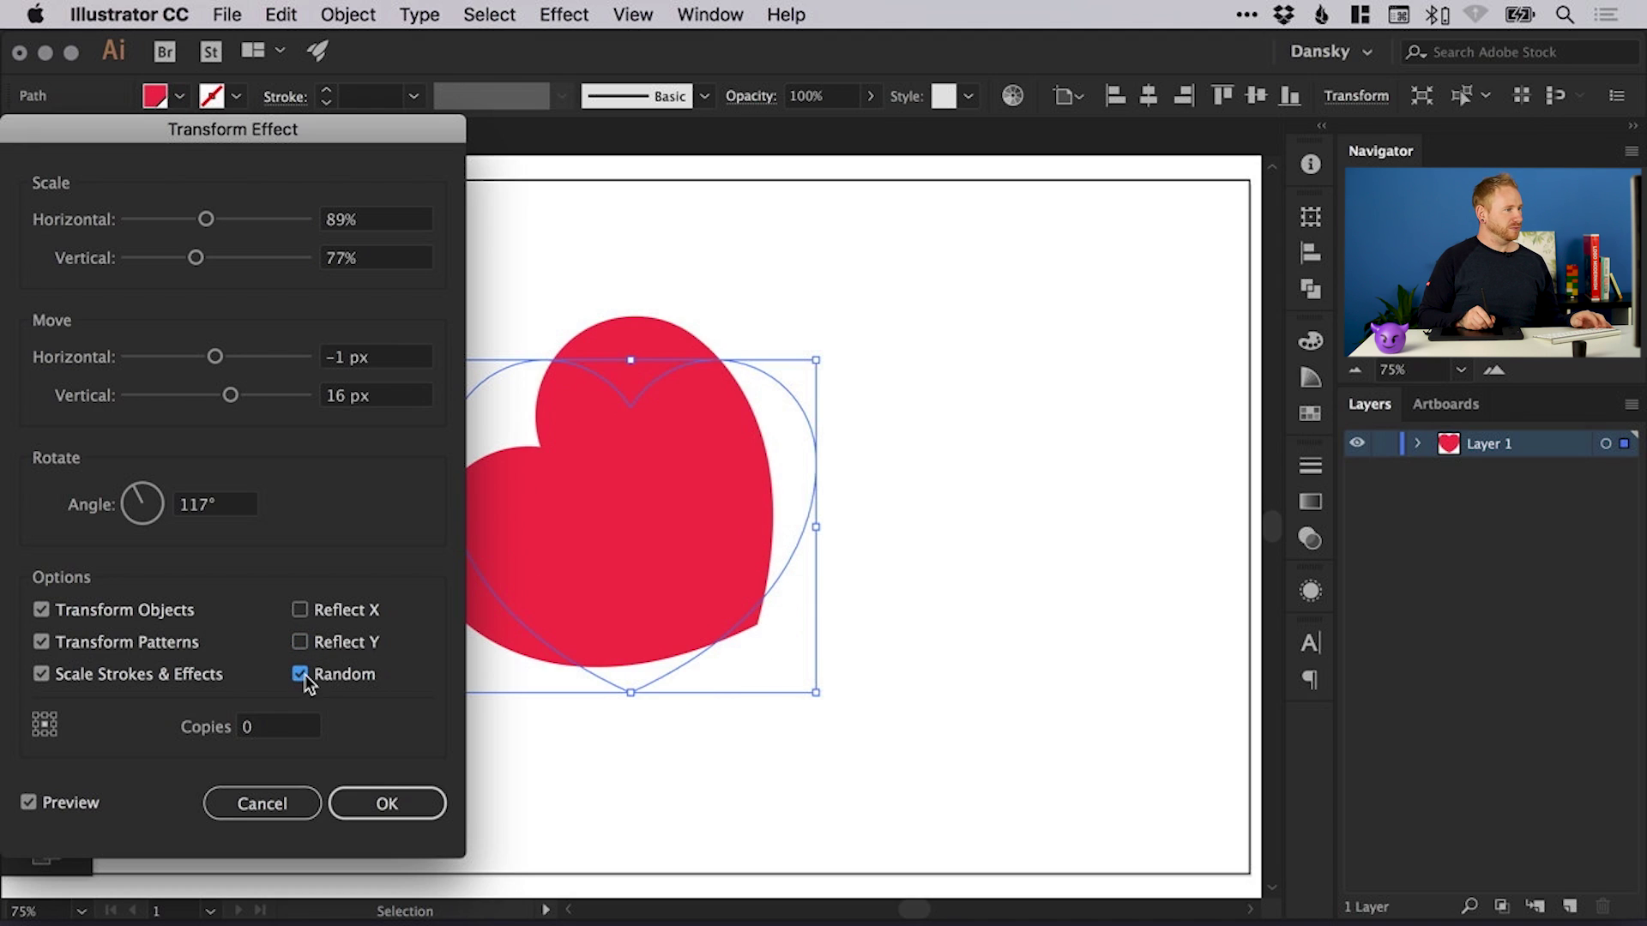
{"action": "left_click", "coordinate": [304, 673]}
{"action": "left_click", "coordinate": [306, 671]}
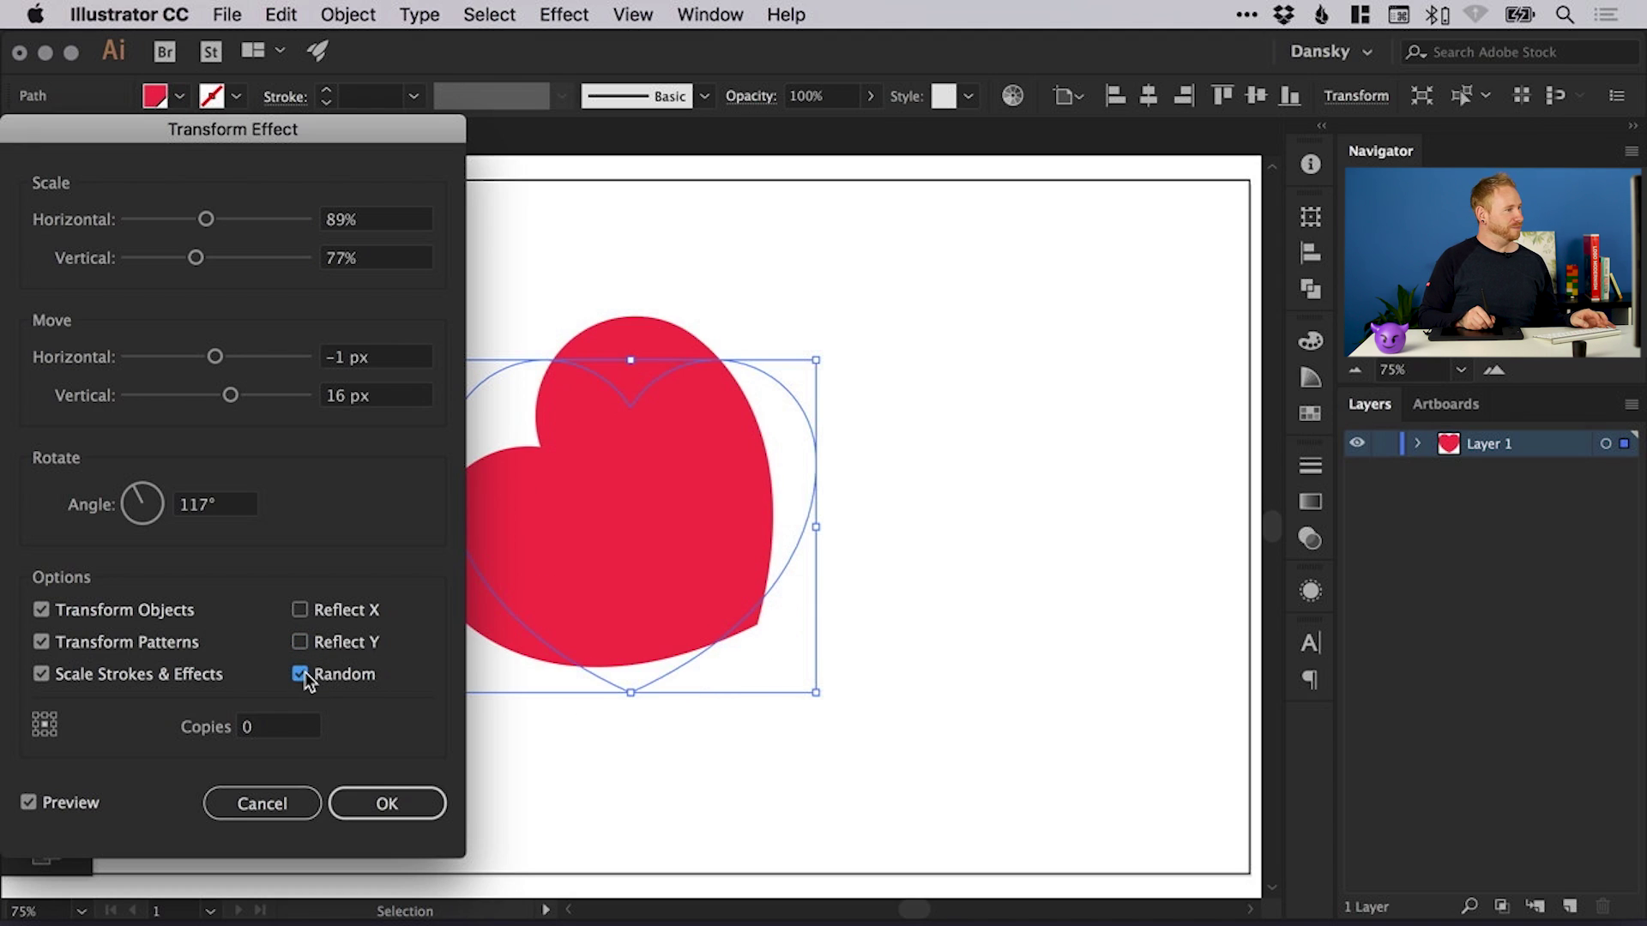
Toggle Transform Objects and Transform Patterns, ending with the heart transformed and patterns not
{"action": "left_click", "coordinate": [74, 609]}
{"action": "left_click", "coordinate": [82, 640]}
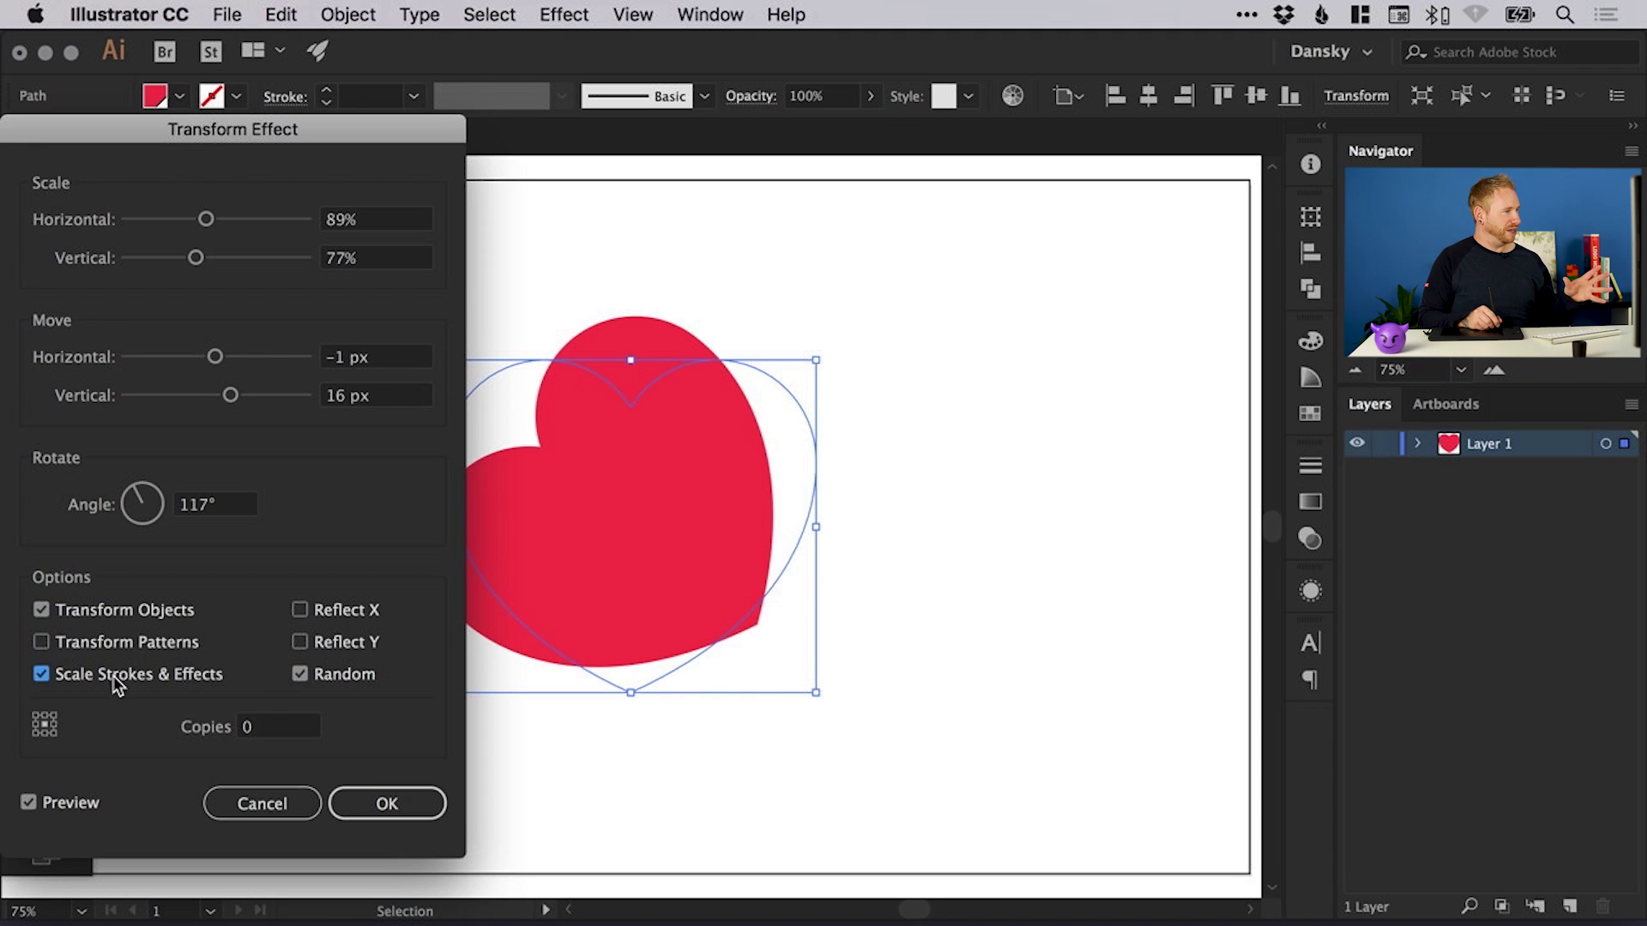
{"action": "left_click", "coordinate": [95, 645]}
{"action": "left_click", "coordinate": [108, 610]}
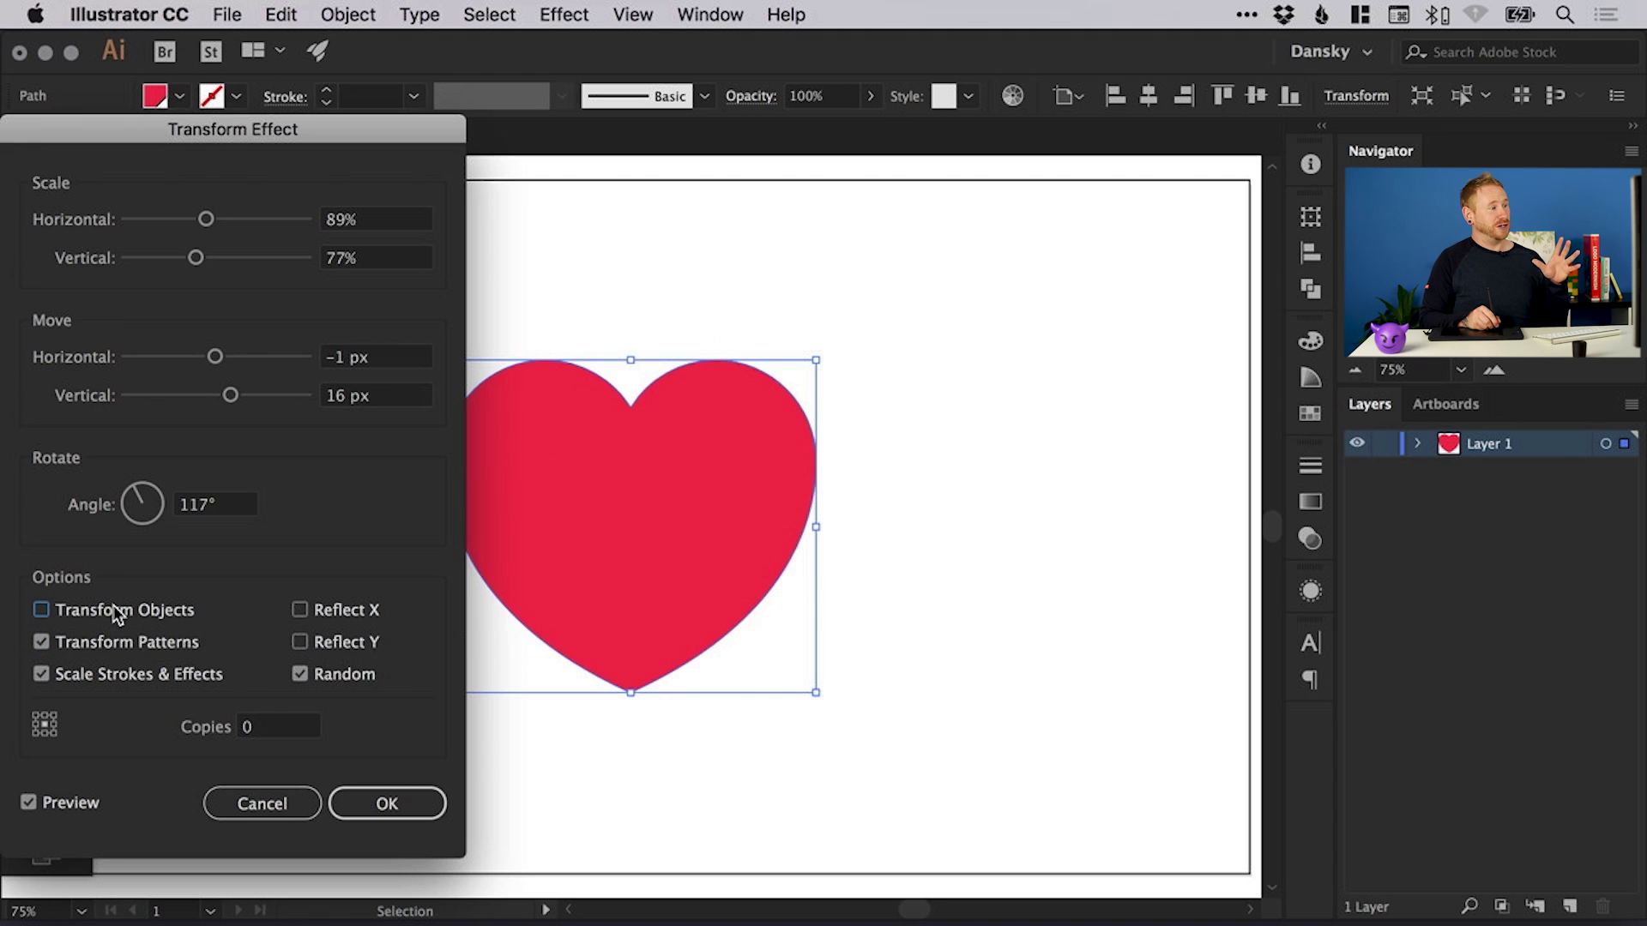
{"action": "left_click", "coordinate": [110, 640]}
{"action": "left_click", "coordinate": [117, 612]}
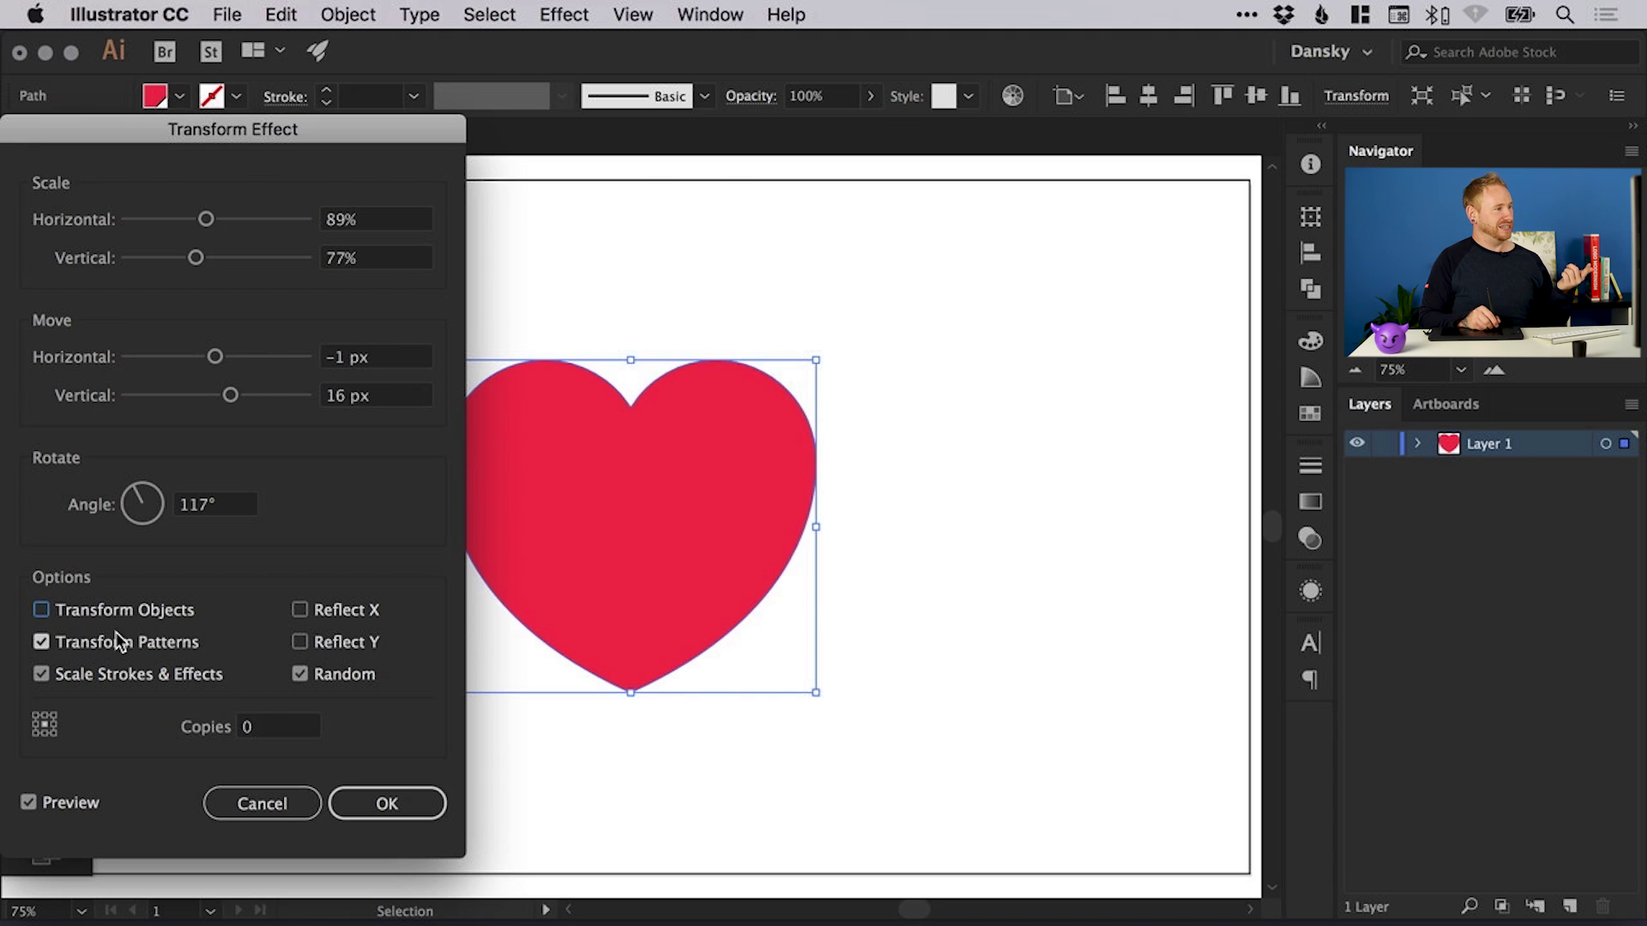
{"action": "left_click", "coordinate": [117, 644]}
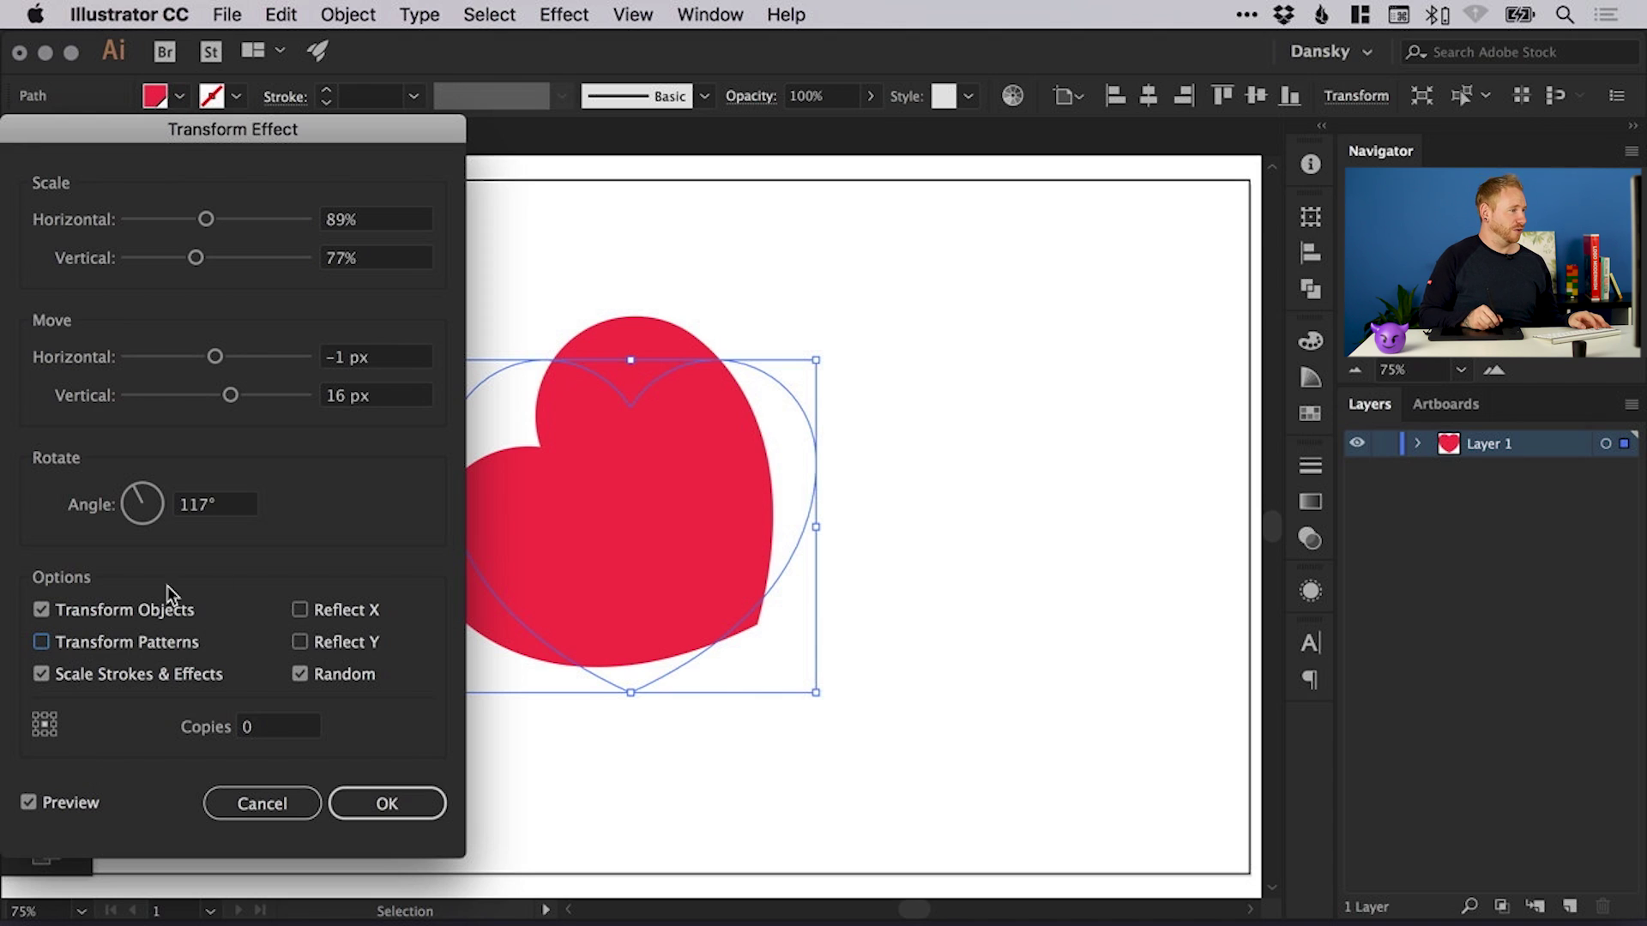
Try several transform reference points before returning the origin to the heart's centre
{"action": "left_click", "coordinate": [53, 715]}
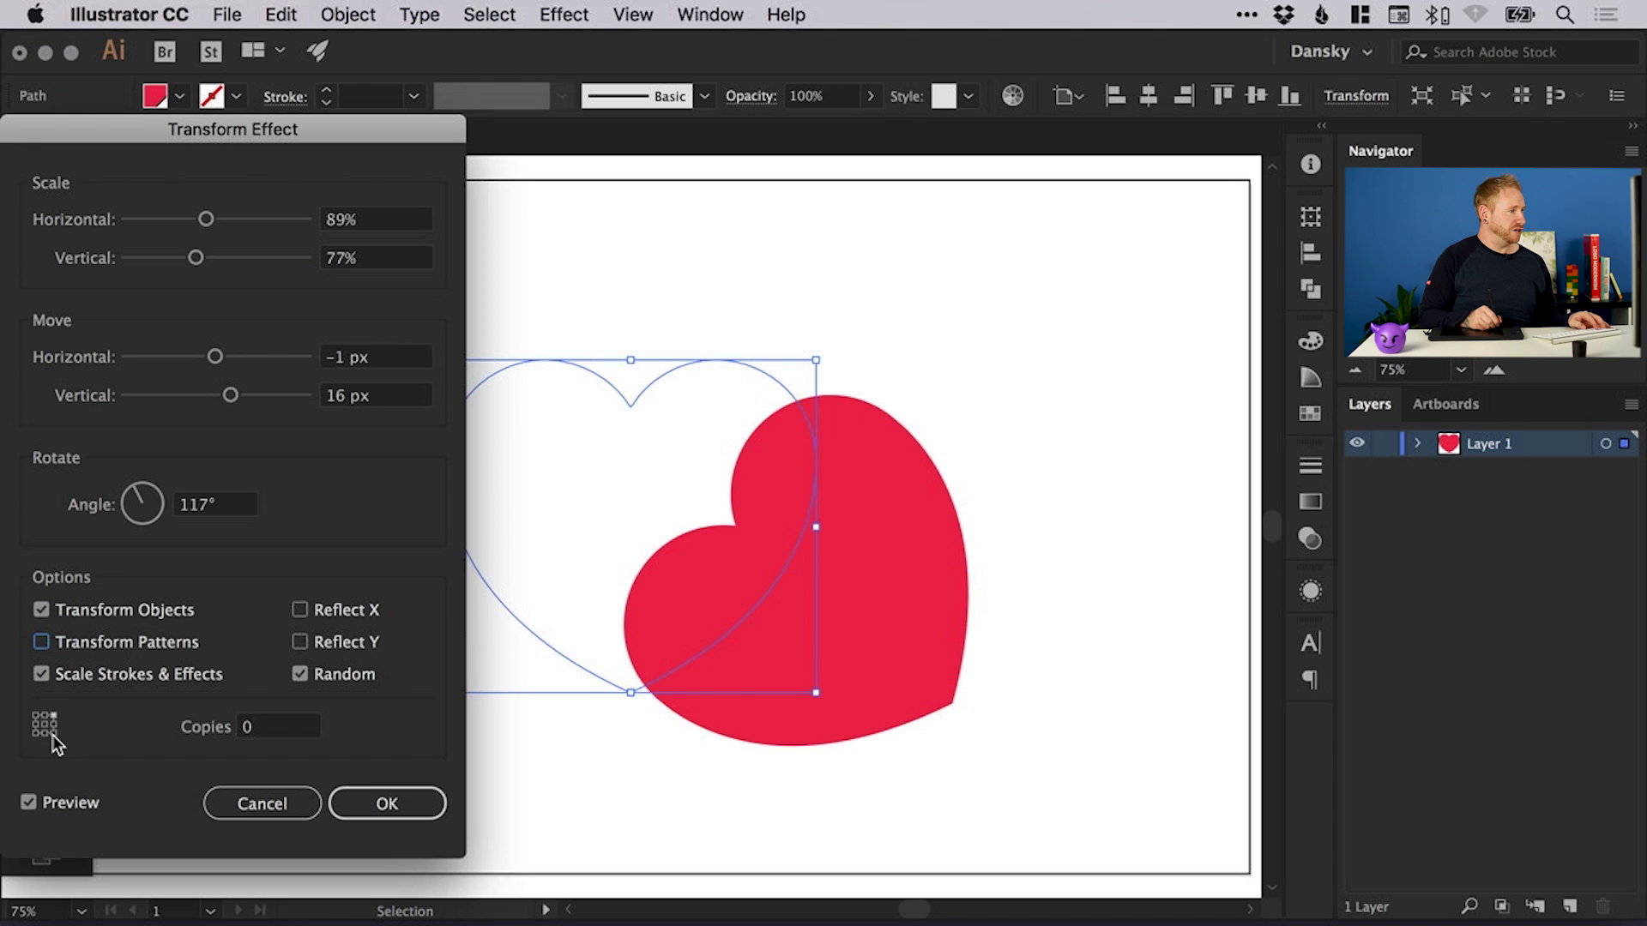
{"action": "left_click", "coordinate": [53, 735]}
{"action": "left_click", "coordinate": [36, 716]}
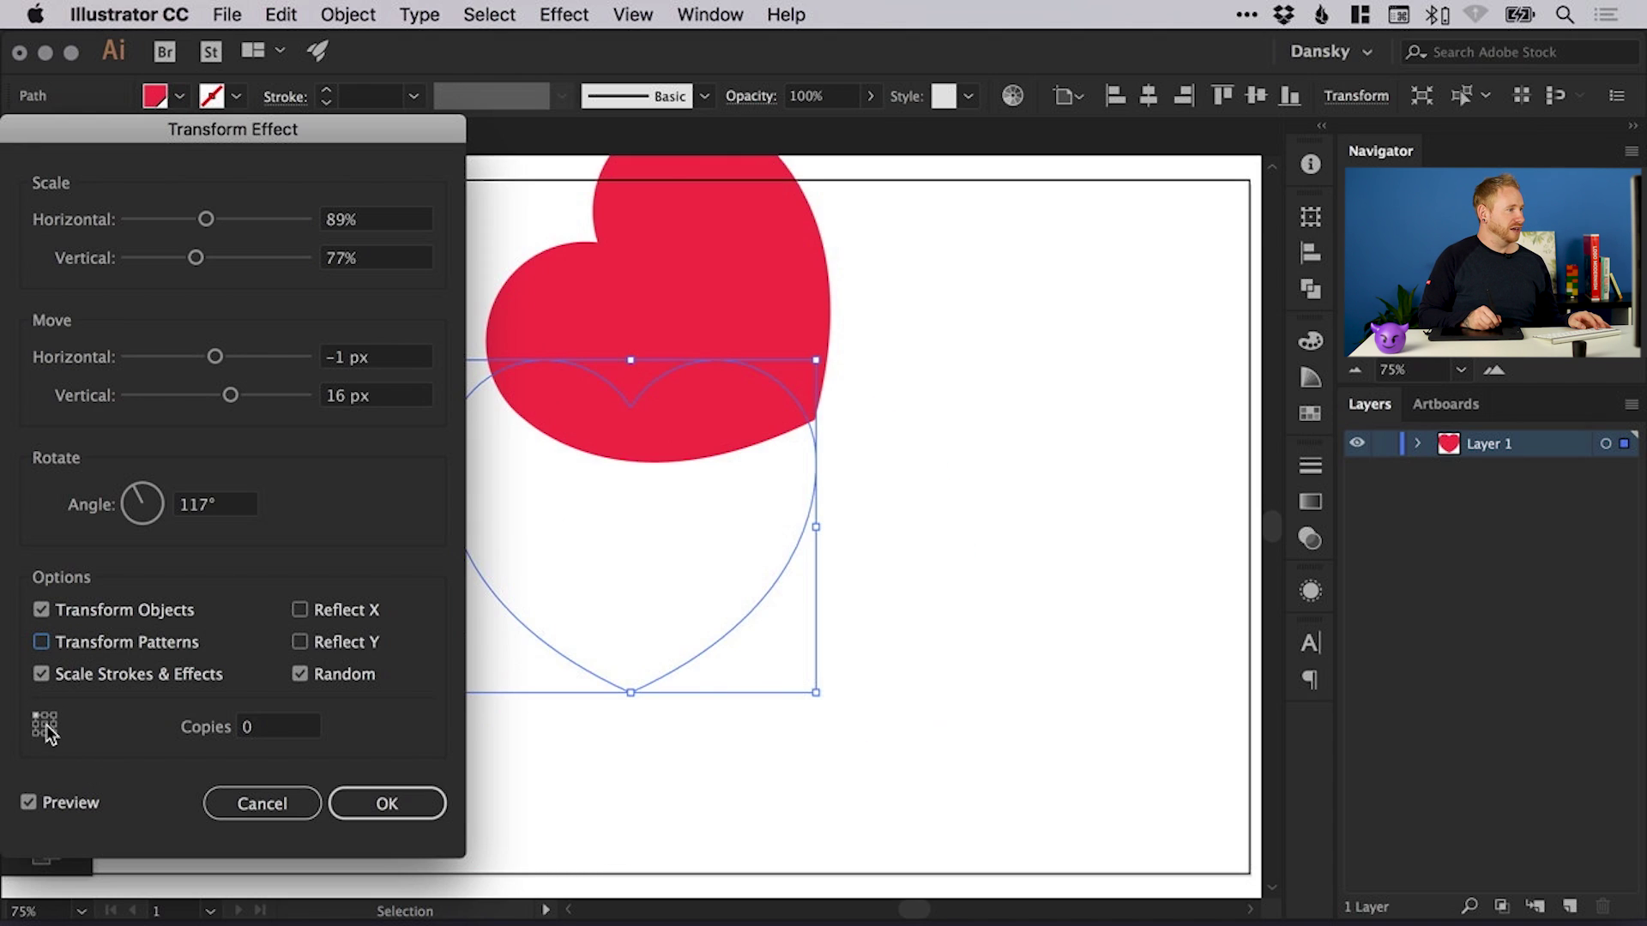
{"action": "left_click", "coordinate": [44, 723]}
{"action": "left_click", "coordinate": [54, 725]}
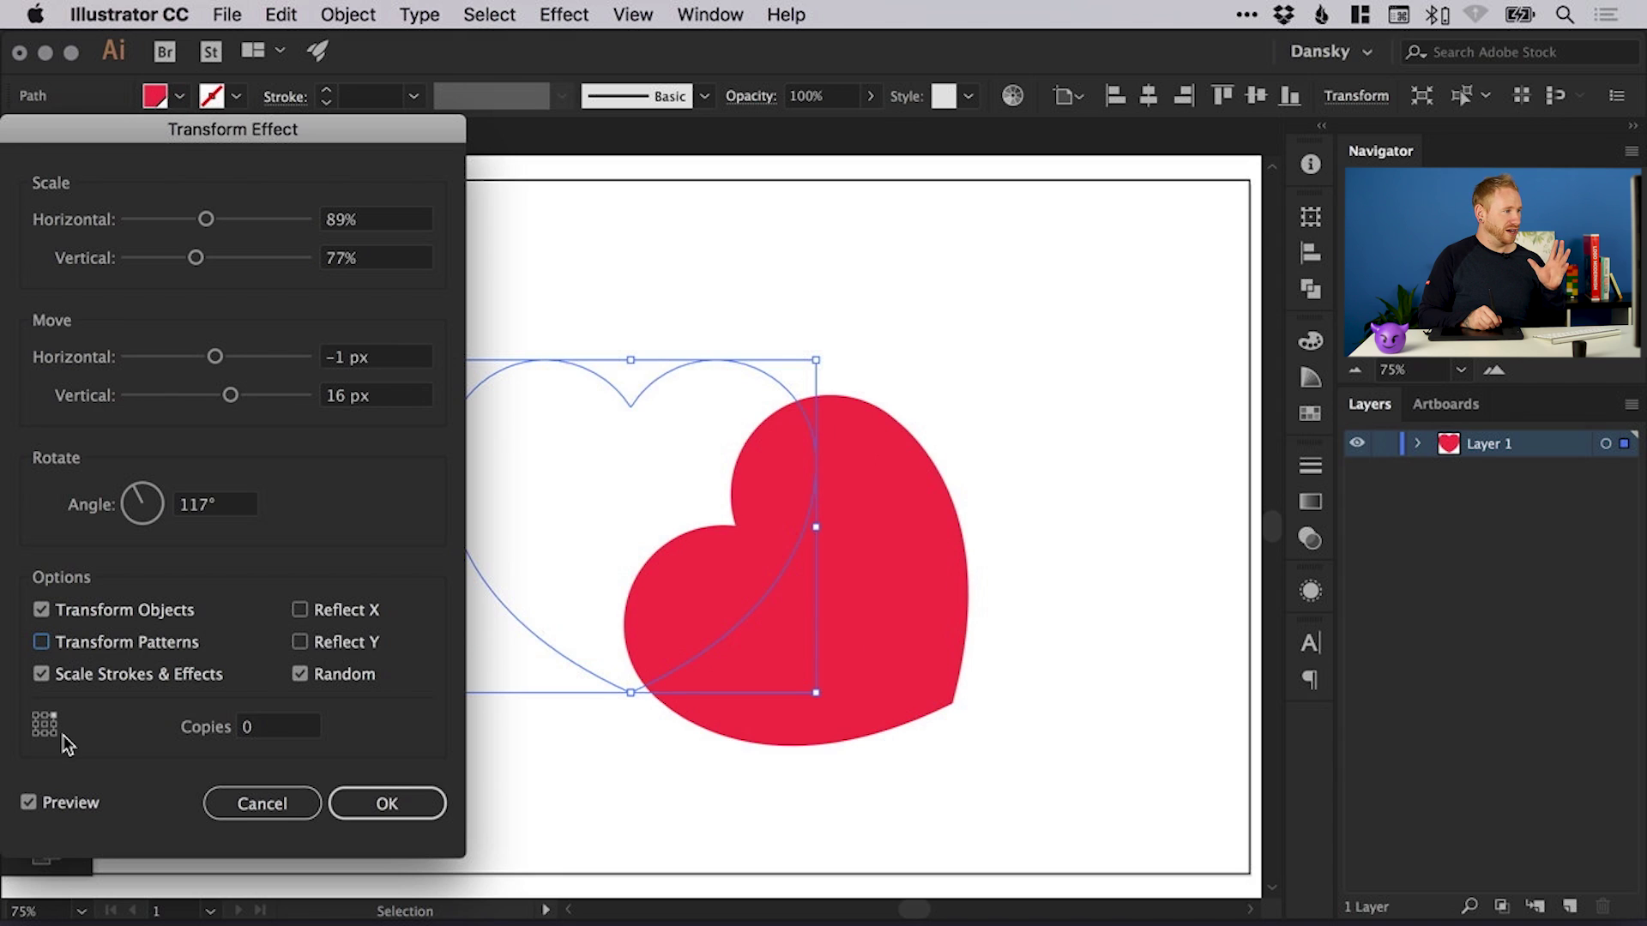
{"action": "left_click", "coordinate": [55, 735]}
{"action": "left_click", "coordinate": [44, 725]}
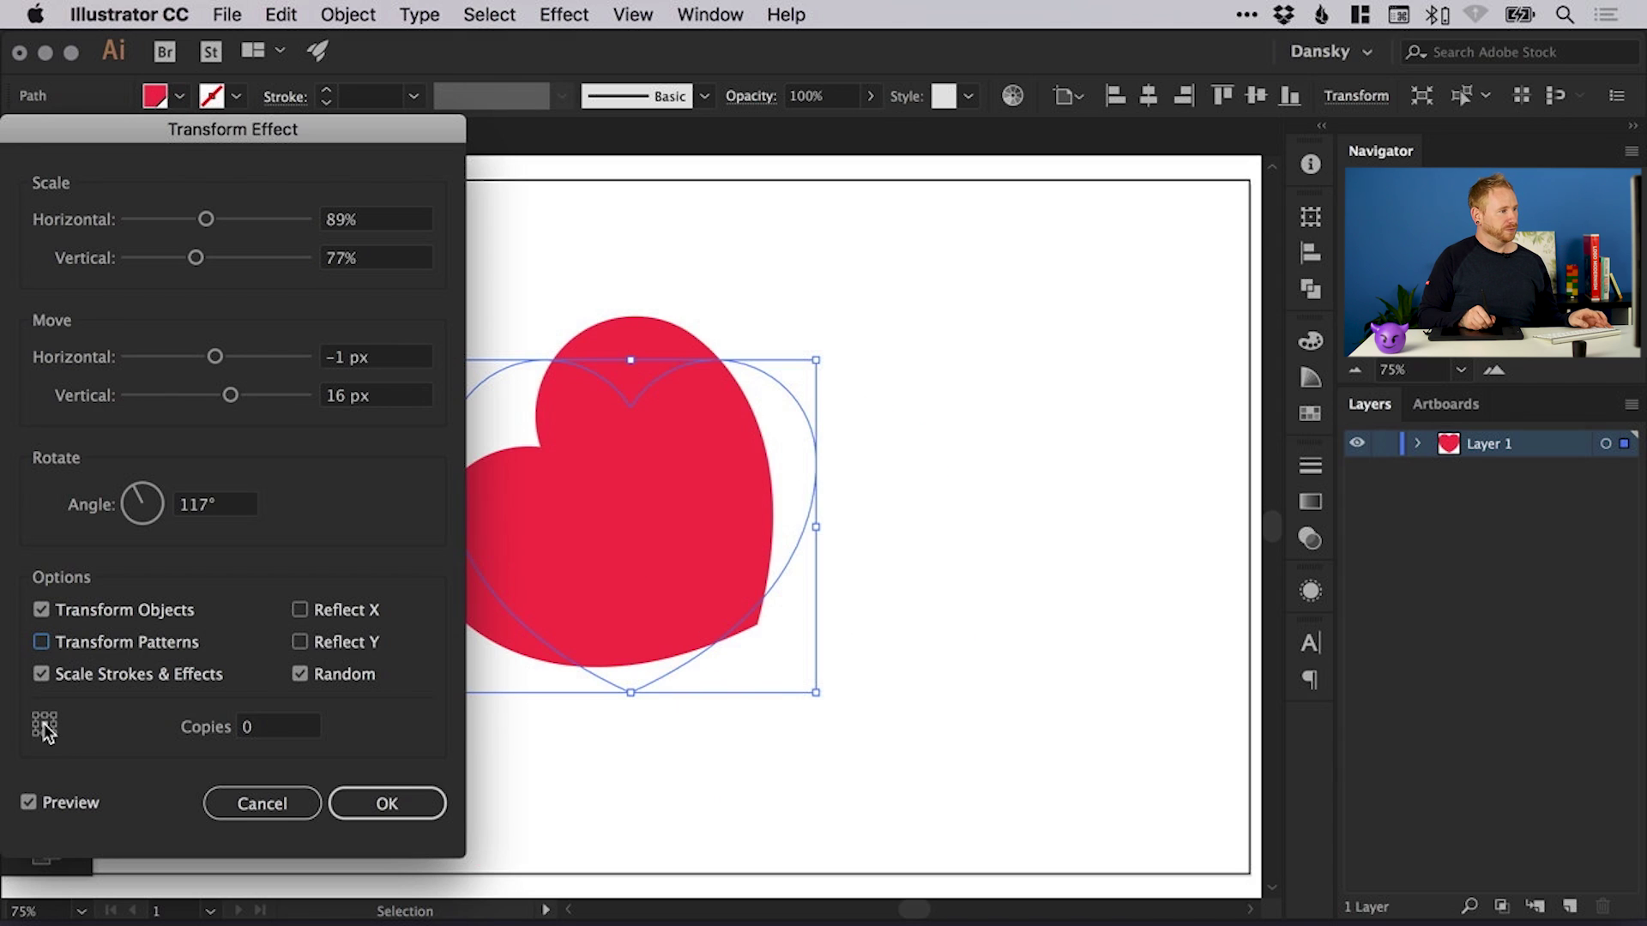
{"action": "left_click", "coordinate": [277, 725]}
Preview 5 then 10 copies shifted 100 px right and -49 px vertically, then cancel the Transform
{"action": "type", "text": "5"}
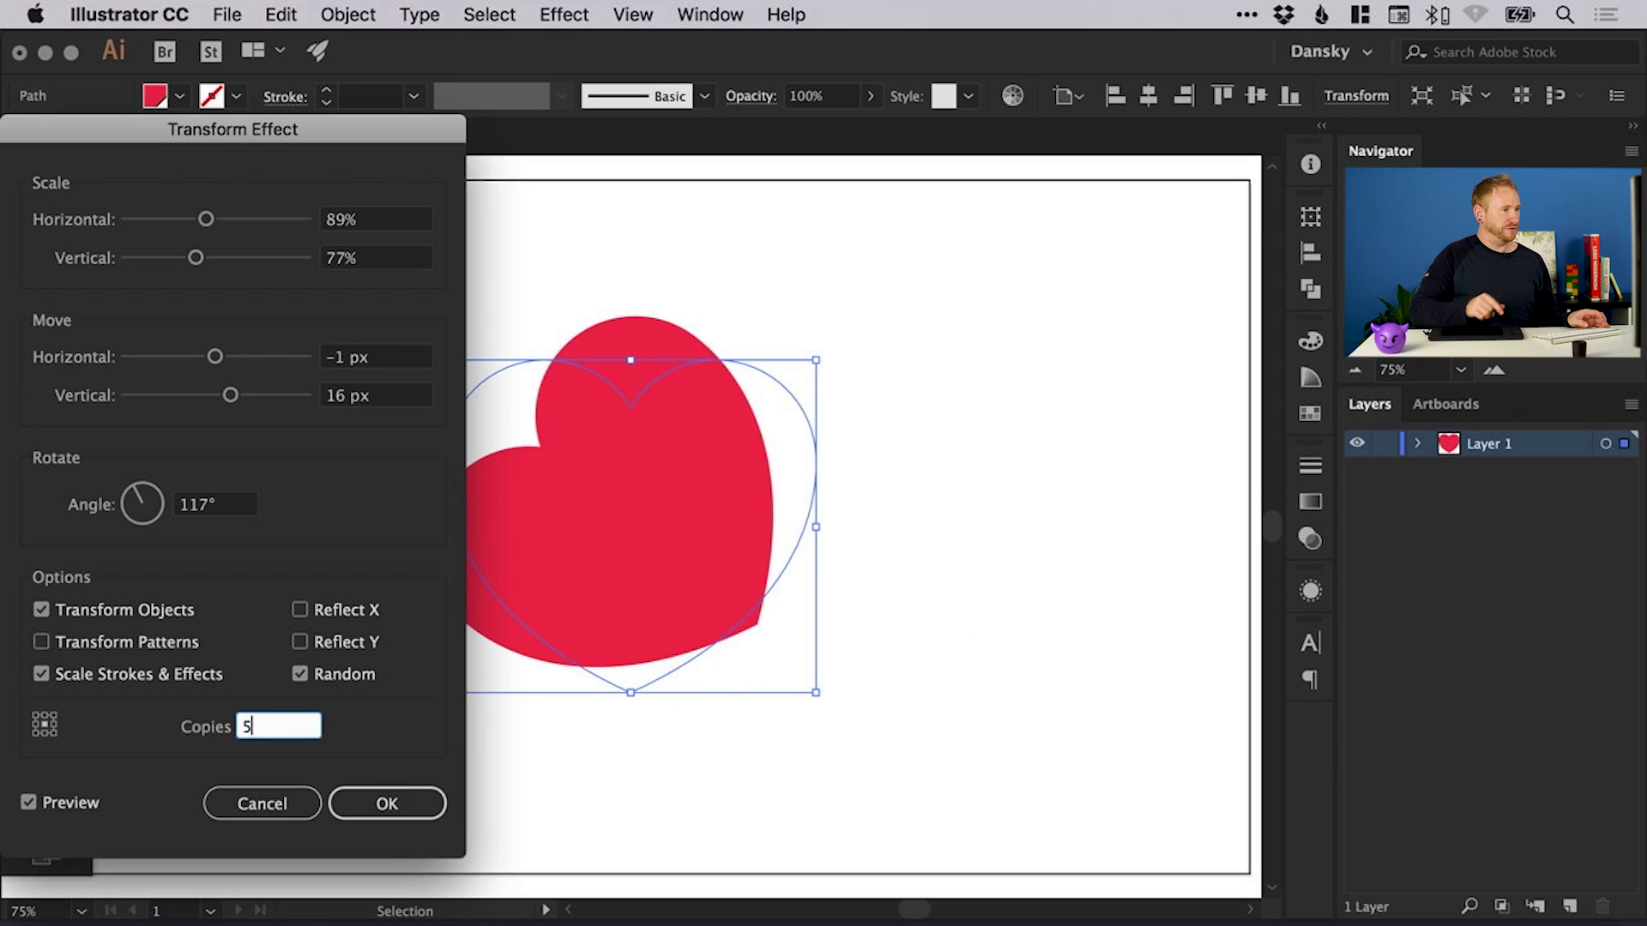
{"action": "key", "text": "Tab"}
{"action": "left_click", "coordinate": [272, 727]}
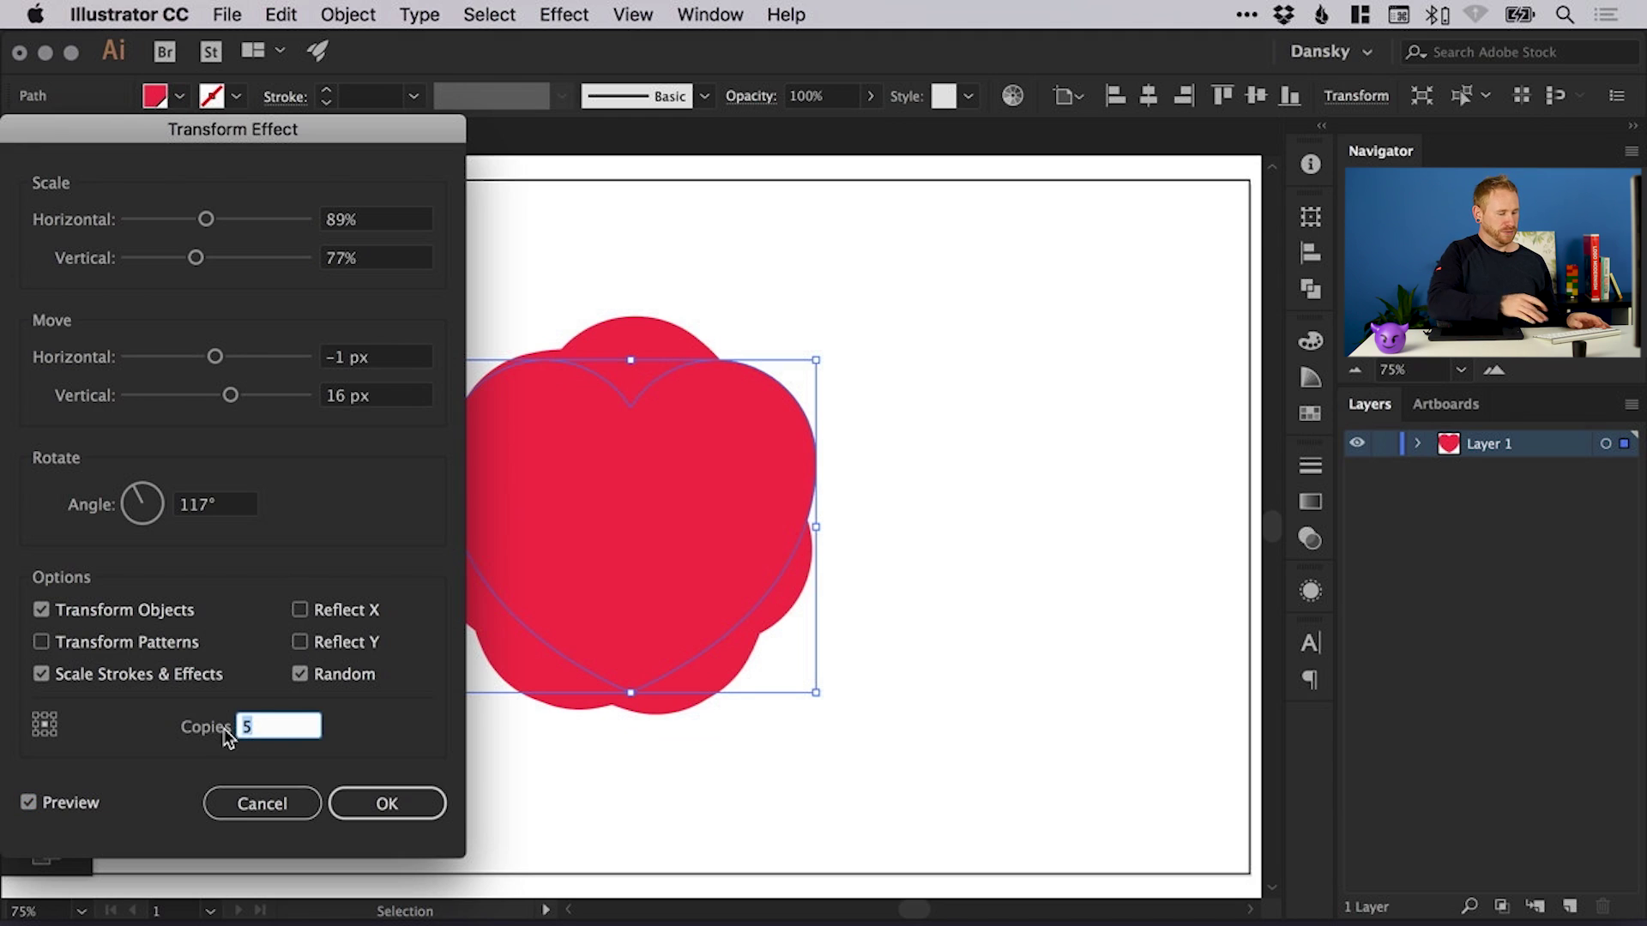
{"action": "type", "text": "10"}
{"action": "key", "text": "Tab"}
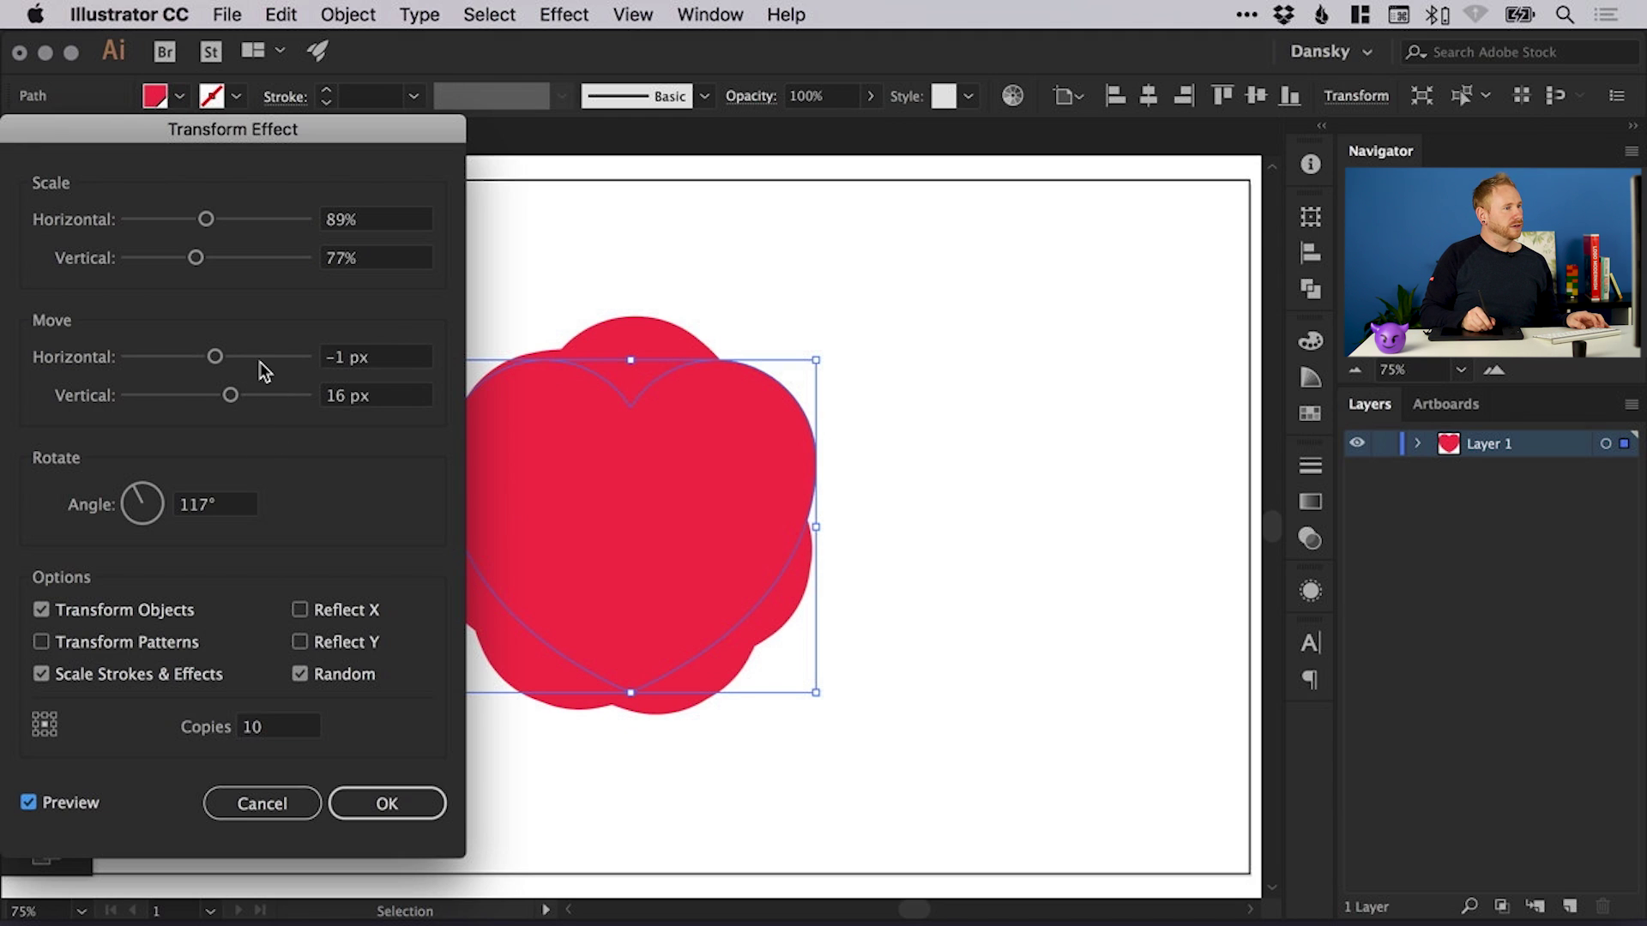
{"action": "left_click_drag", "start_coordinate": [262, 358], "coordinate": [301, 357]}
{"action": "left_click_drag", "start_coordinate": [229, 396], "coordinate": [172, 396]}
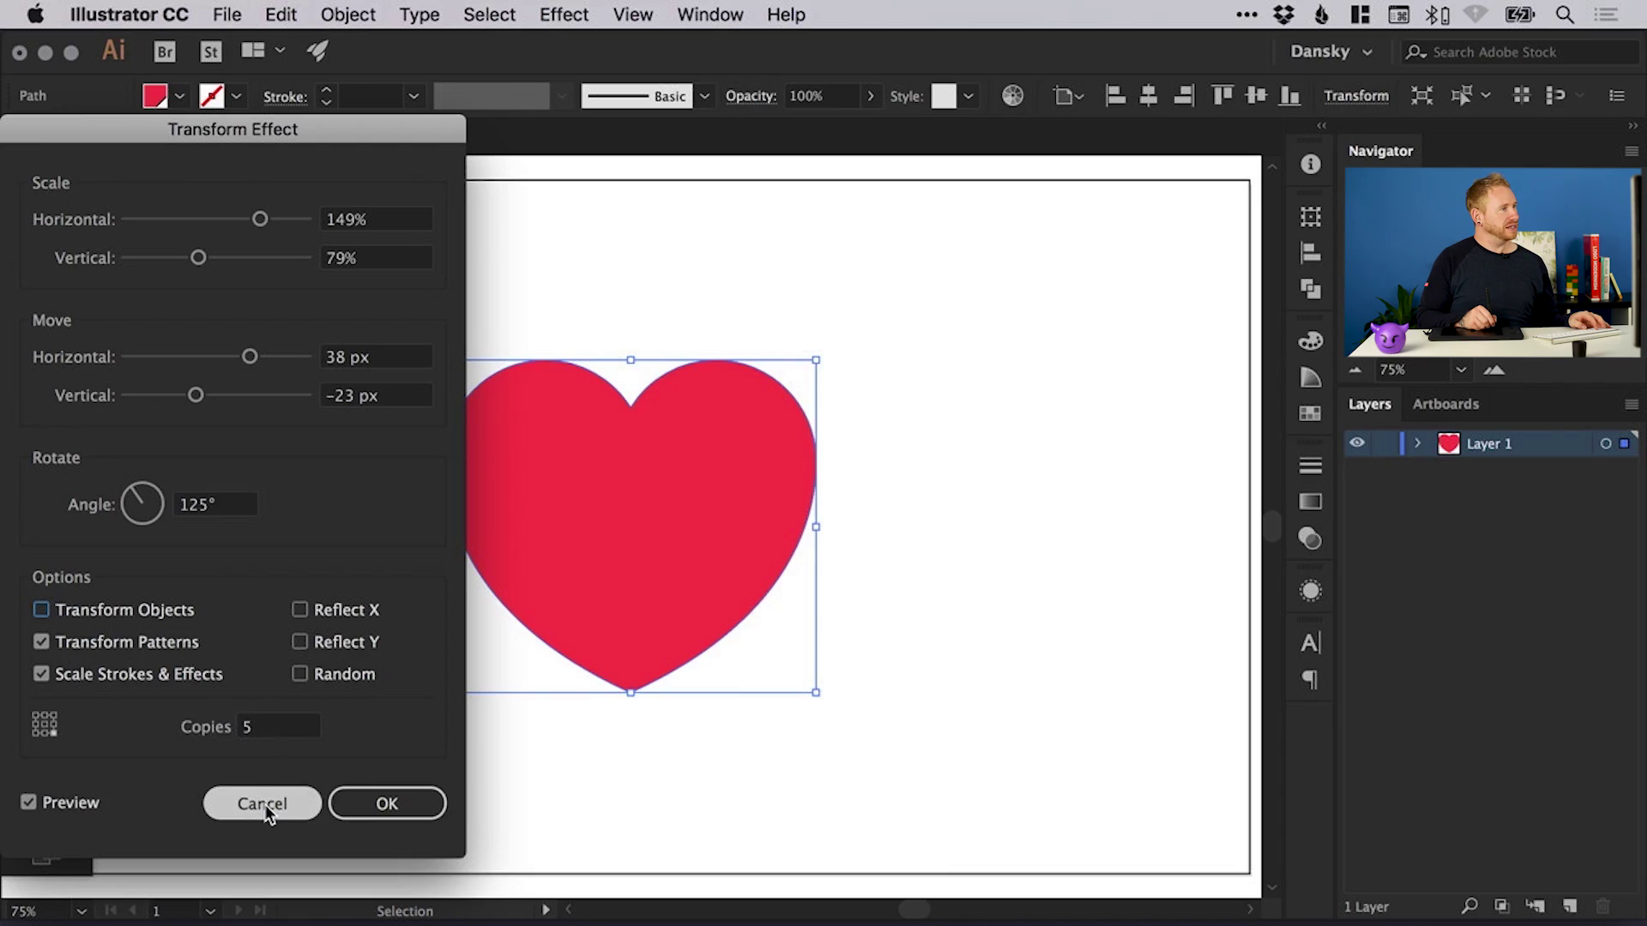
{"action": "left_click", "coordinate": [268, 805]}
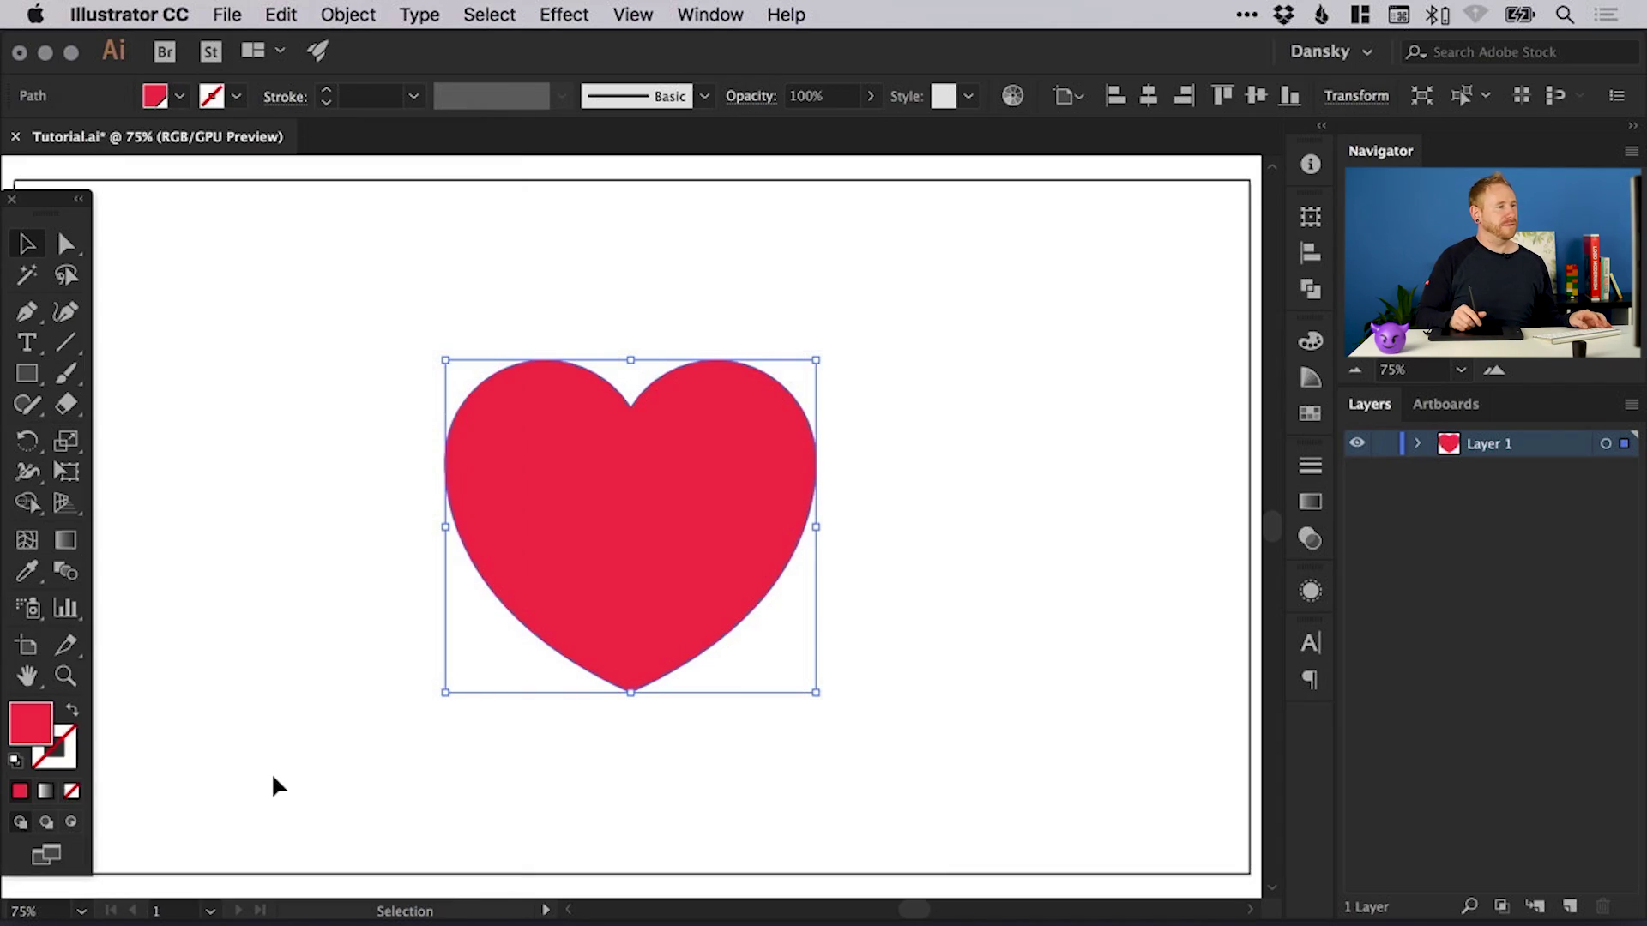
Preview a Tweak effect in Absolute mode, lowering the horizontal amount and setting vertical to 12 px
{"action": "left_click", "coordinate": [562, 18]}
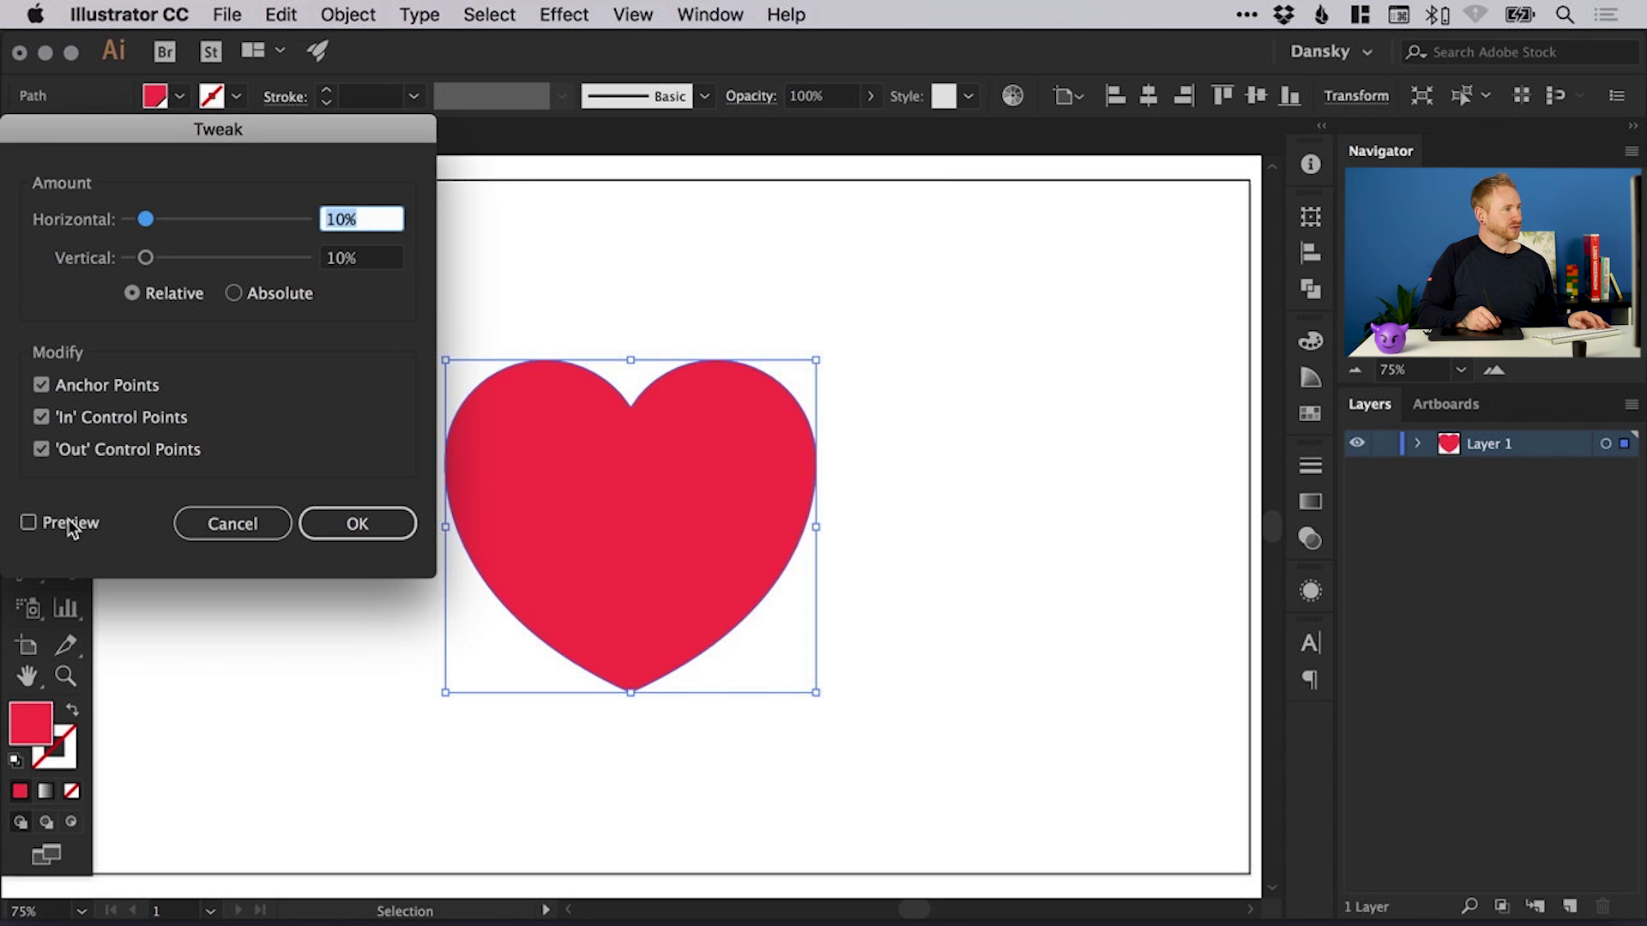
{"action": "left_click", "coordinate": [69, 520]}
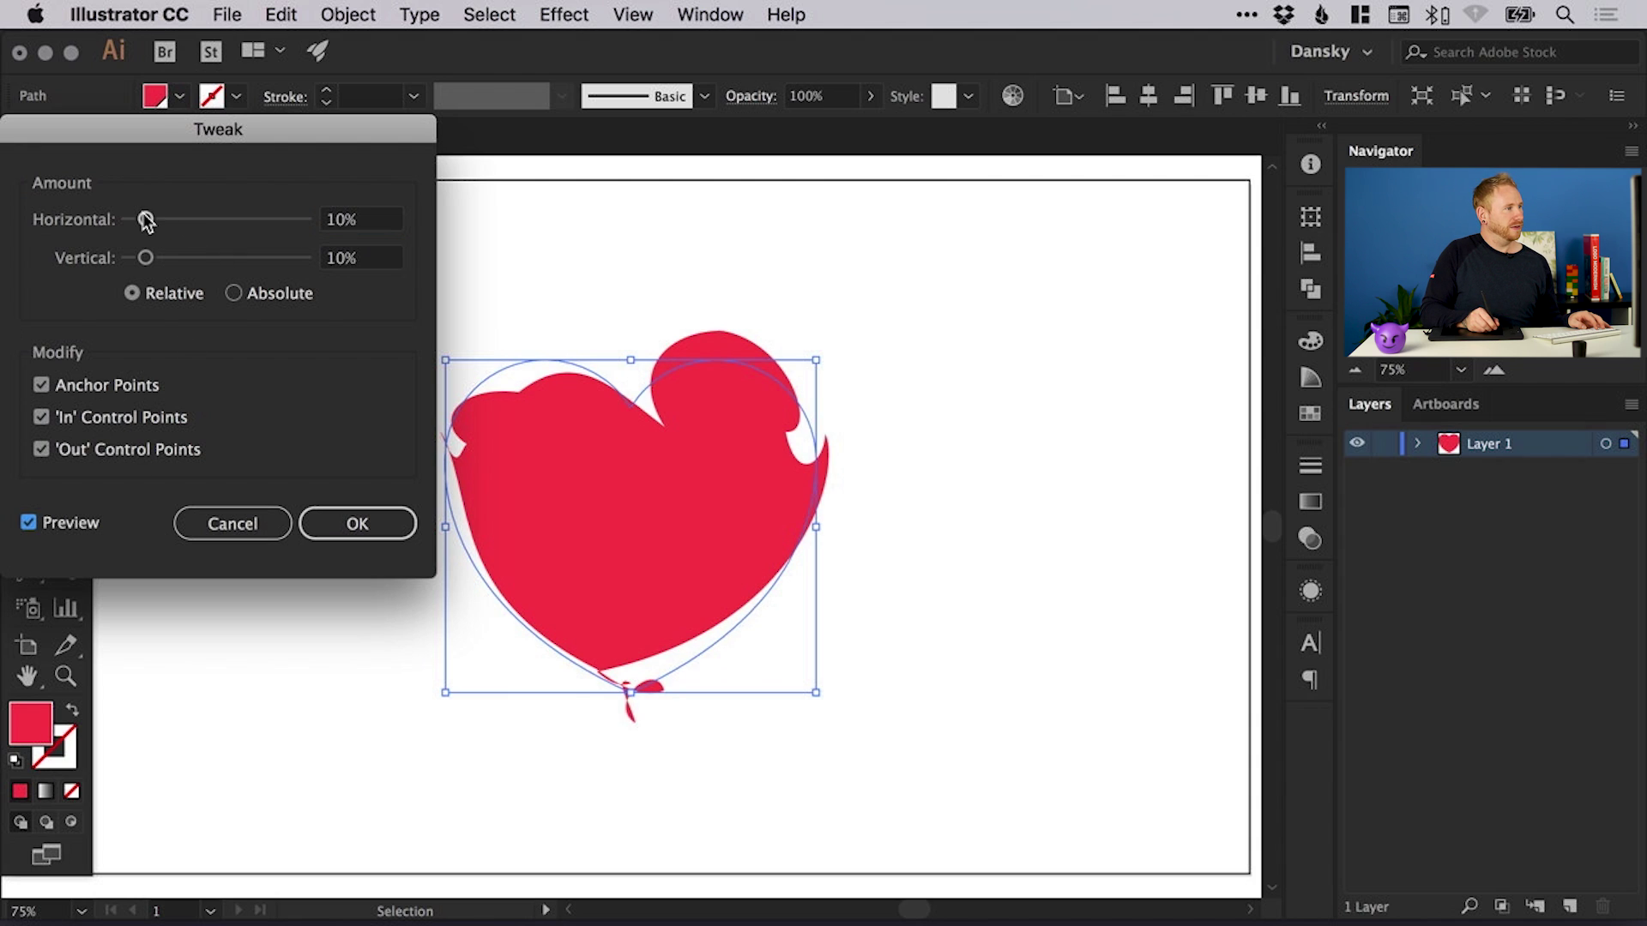
{"action": "left_click_drag", "start_coordinate": [145, 219], "coordinate": [136, 259]}
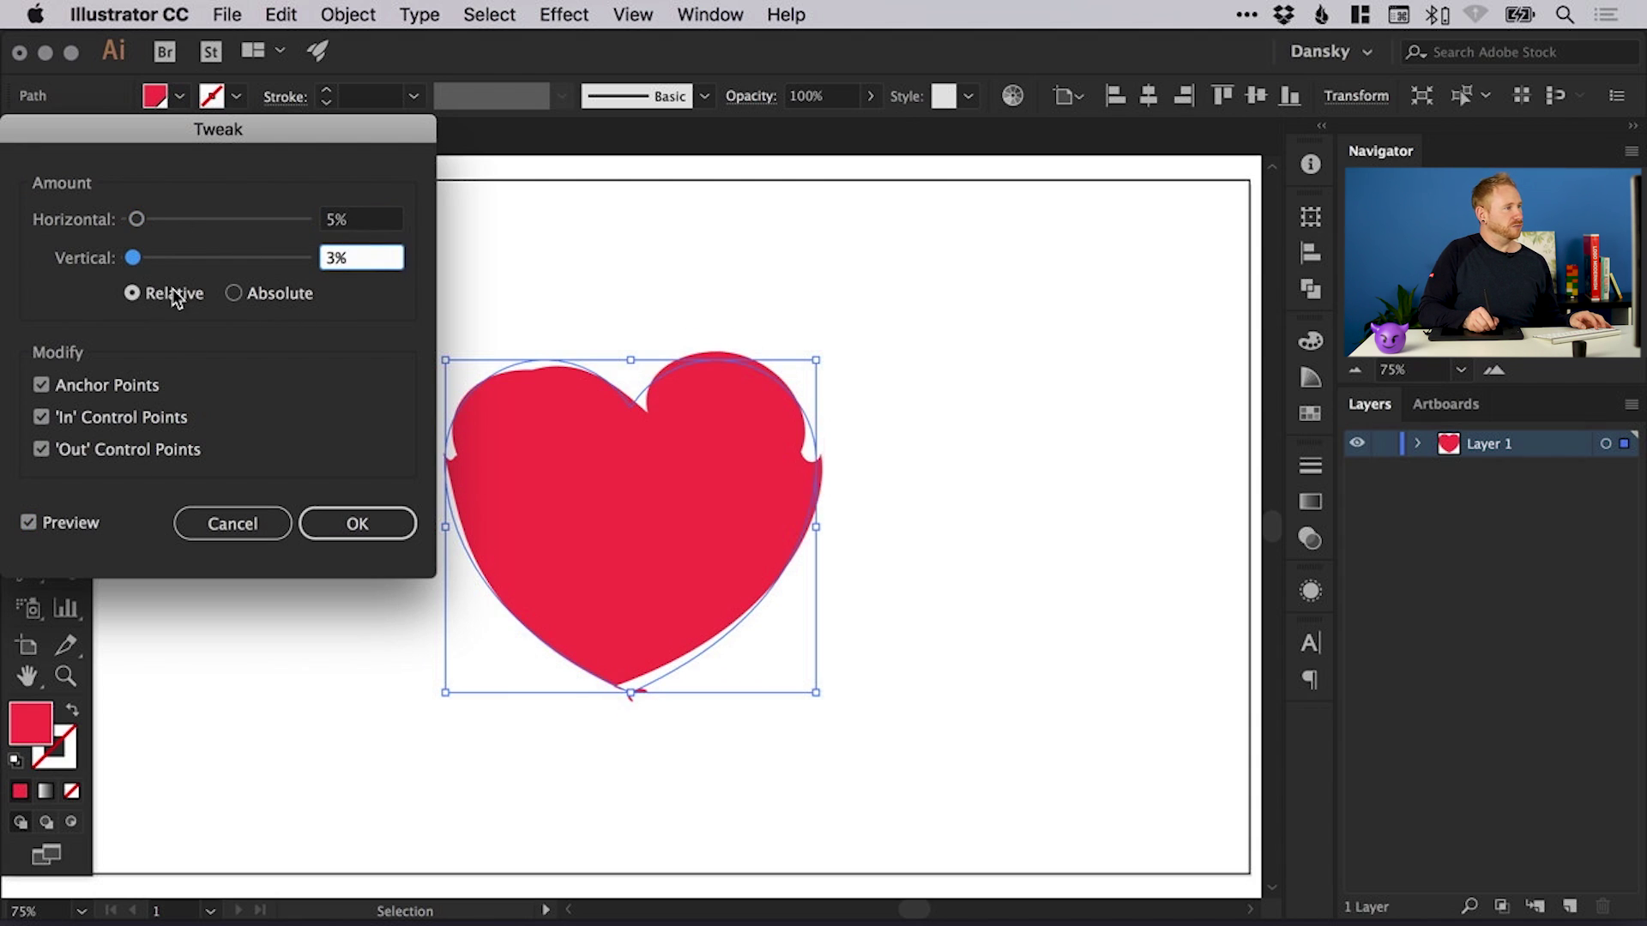
{"action": "left_click", "coordinate": [234, 293]}
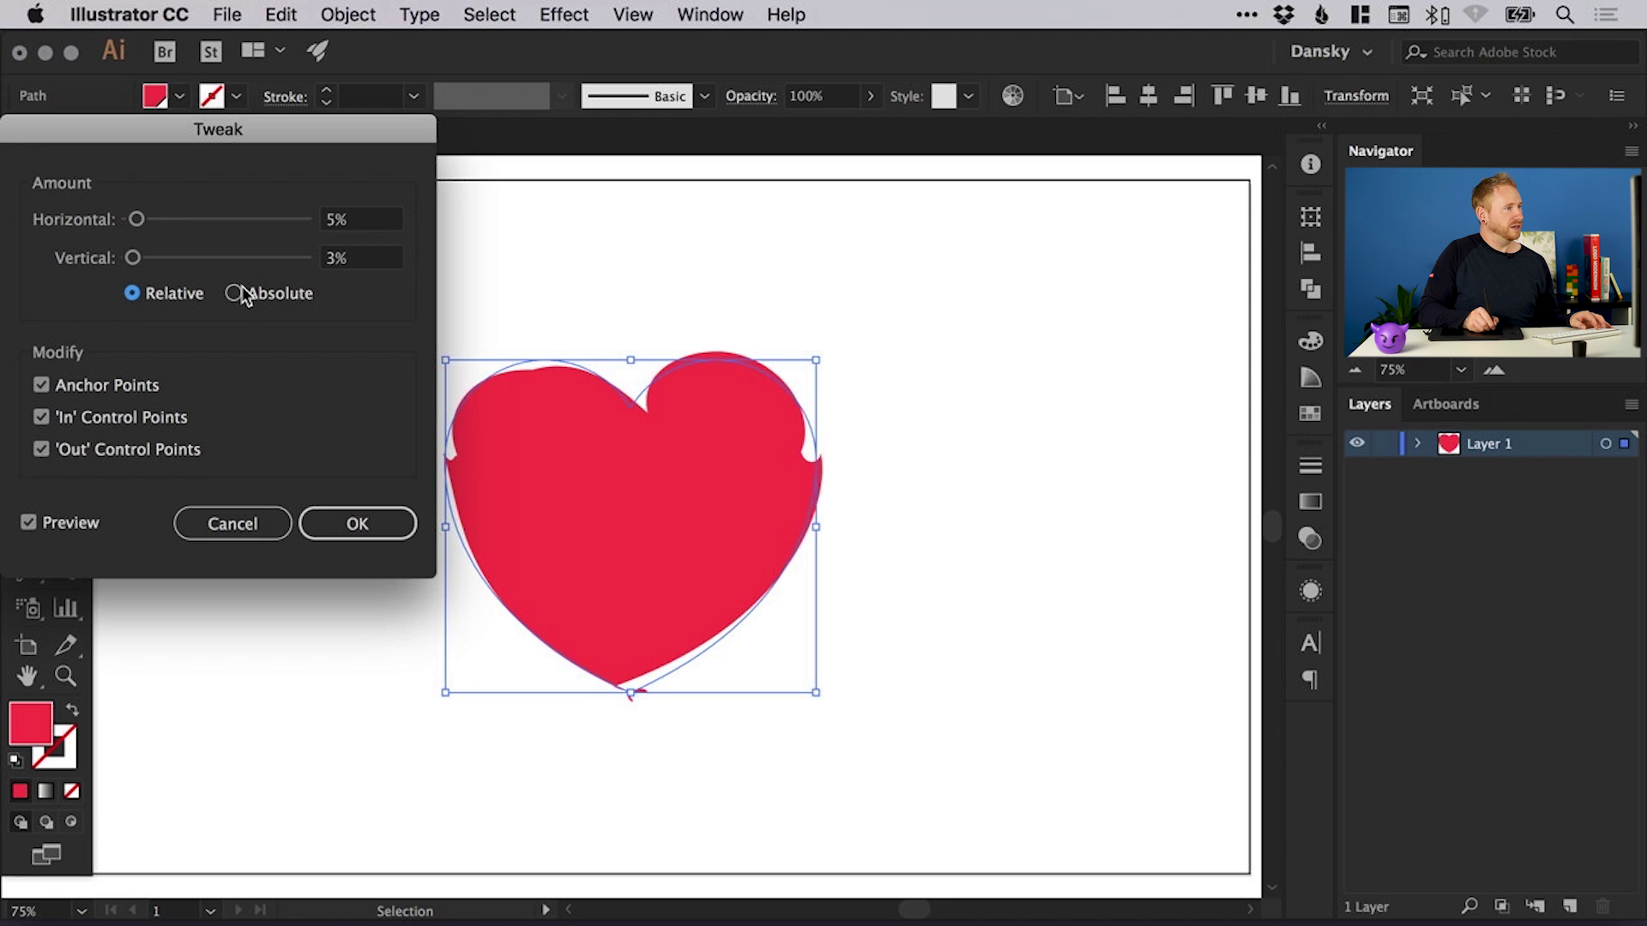
{"action": "left_click_drag", "start_coordinate": [134, 258], "coordinate": [168, 268]}
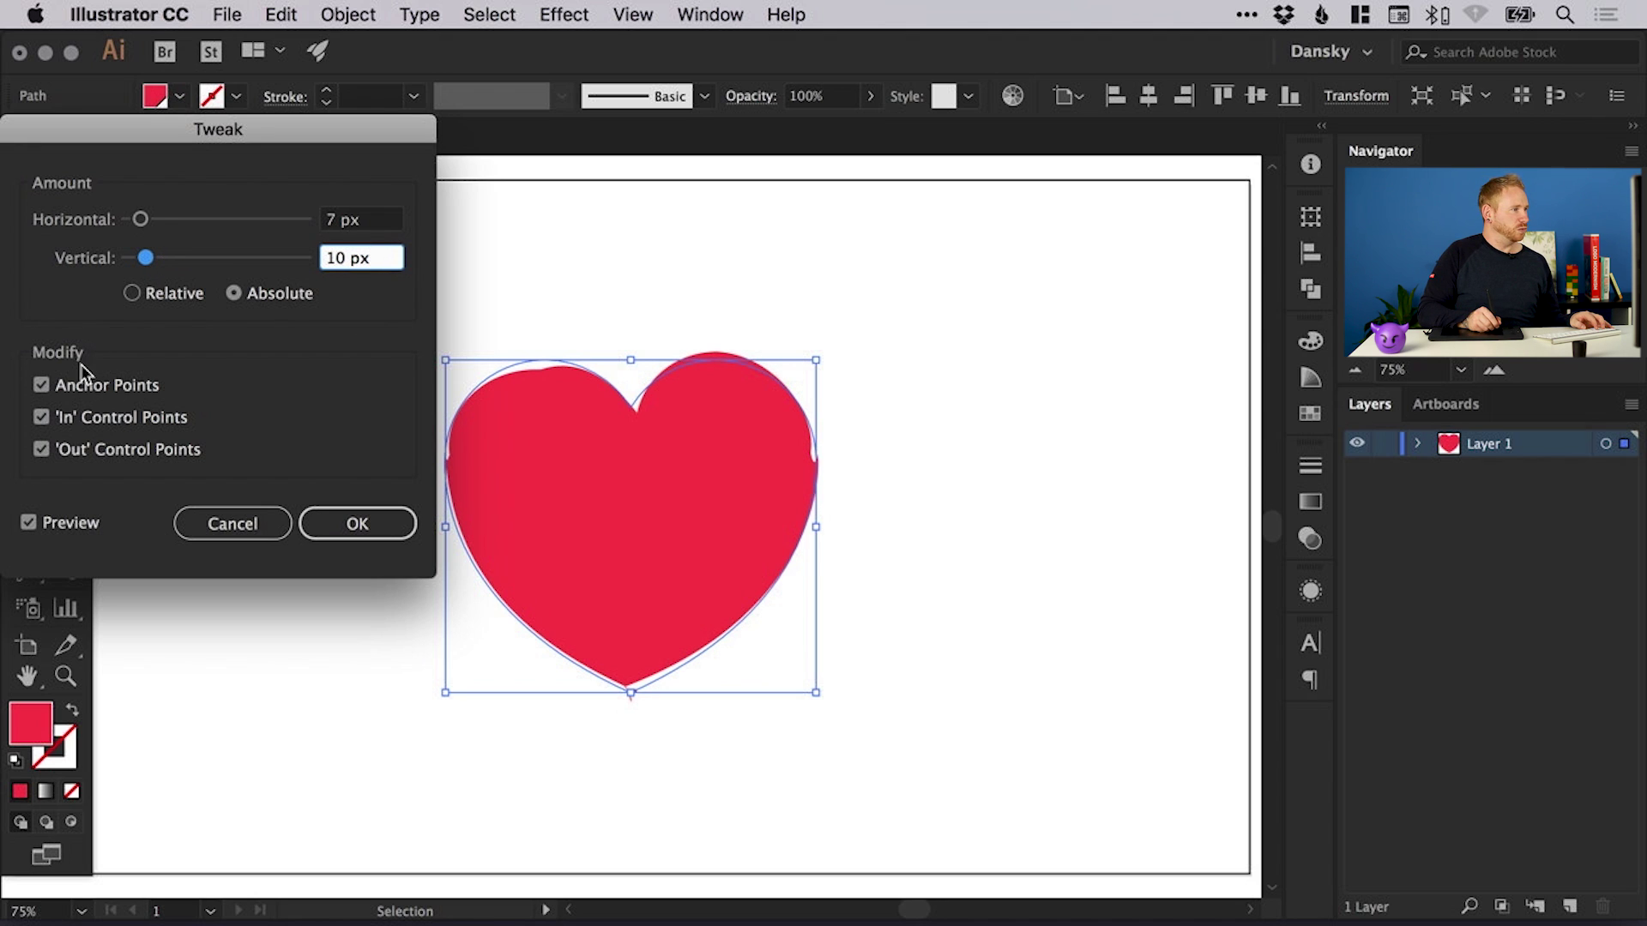
Toggle the Anchor Points, In and Out Control Points options to compare the distortion
{"action": "left_click", "coordinate": [99, 409]}
{"action": "left_click", "coordinate": [108, 449]}
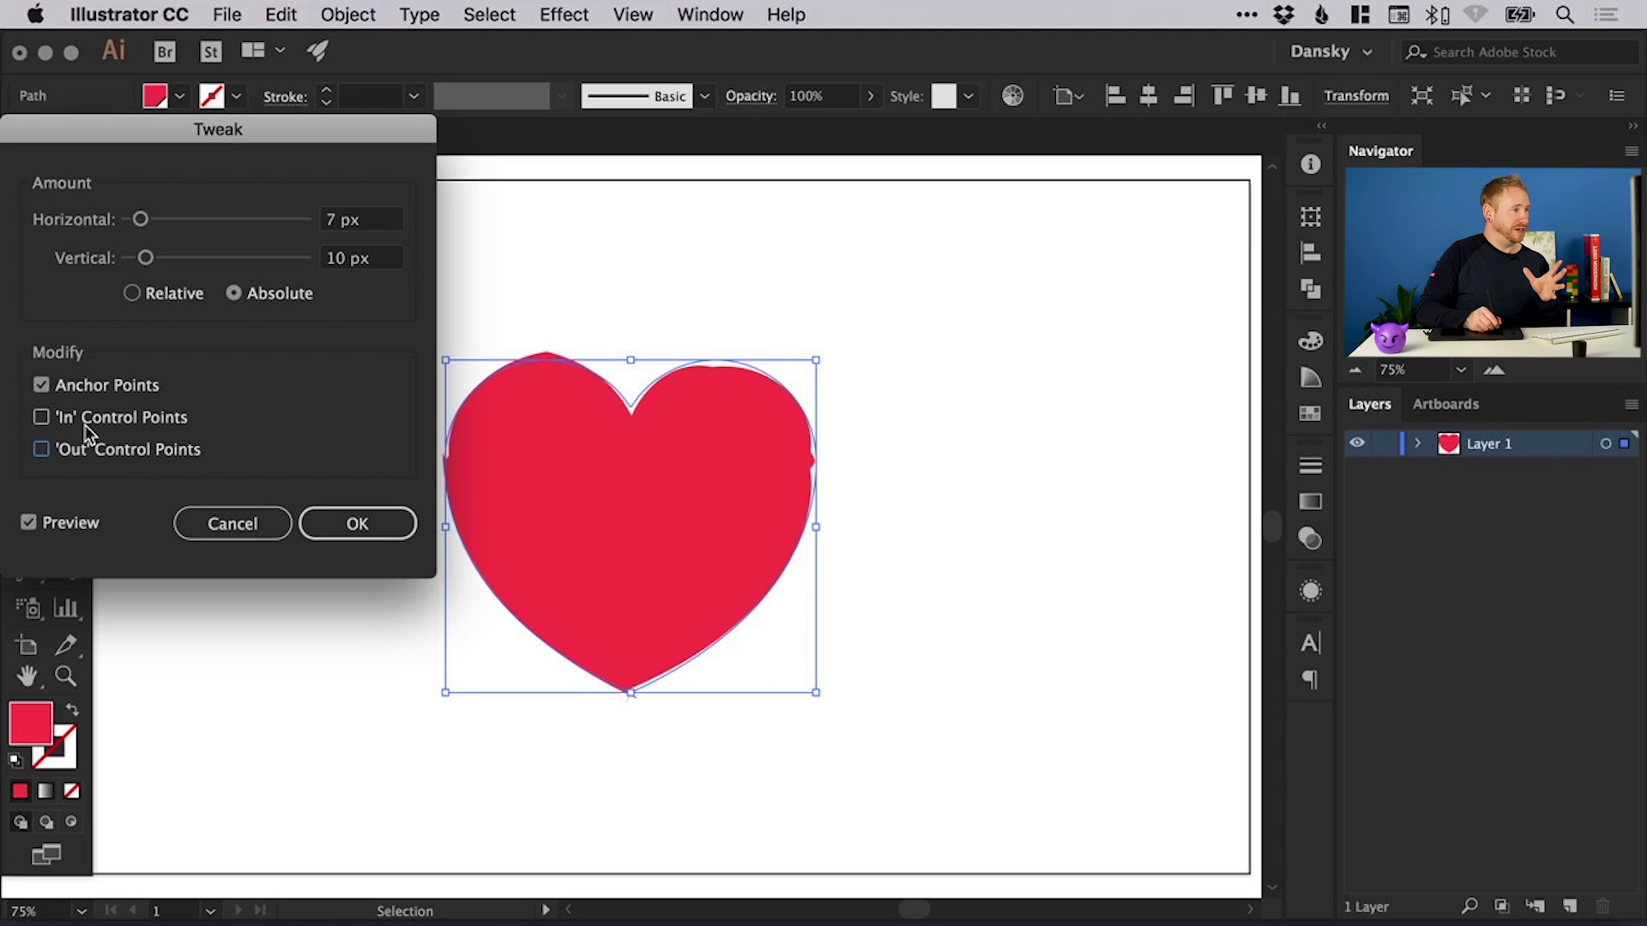
{"action": "left_click", "coordinate": [86, 445]}
{"action": "left_click", "coordinate": [86, 416]}
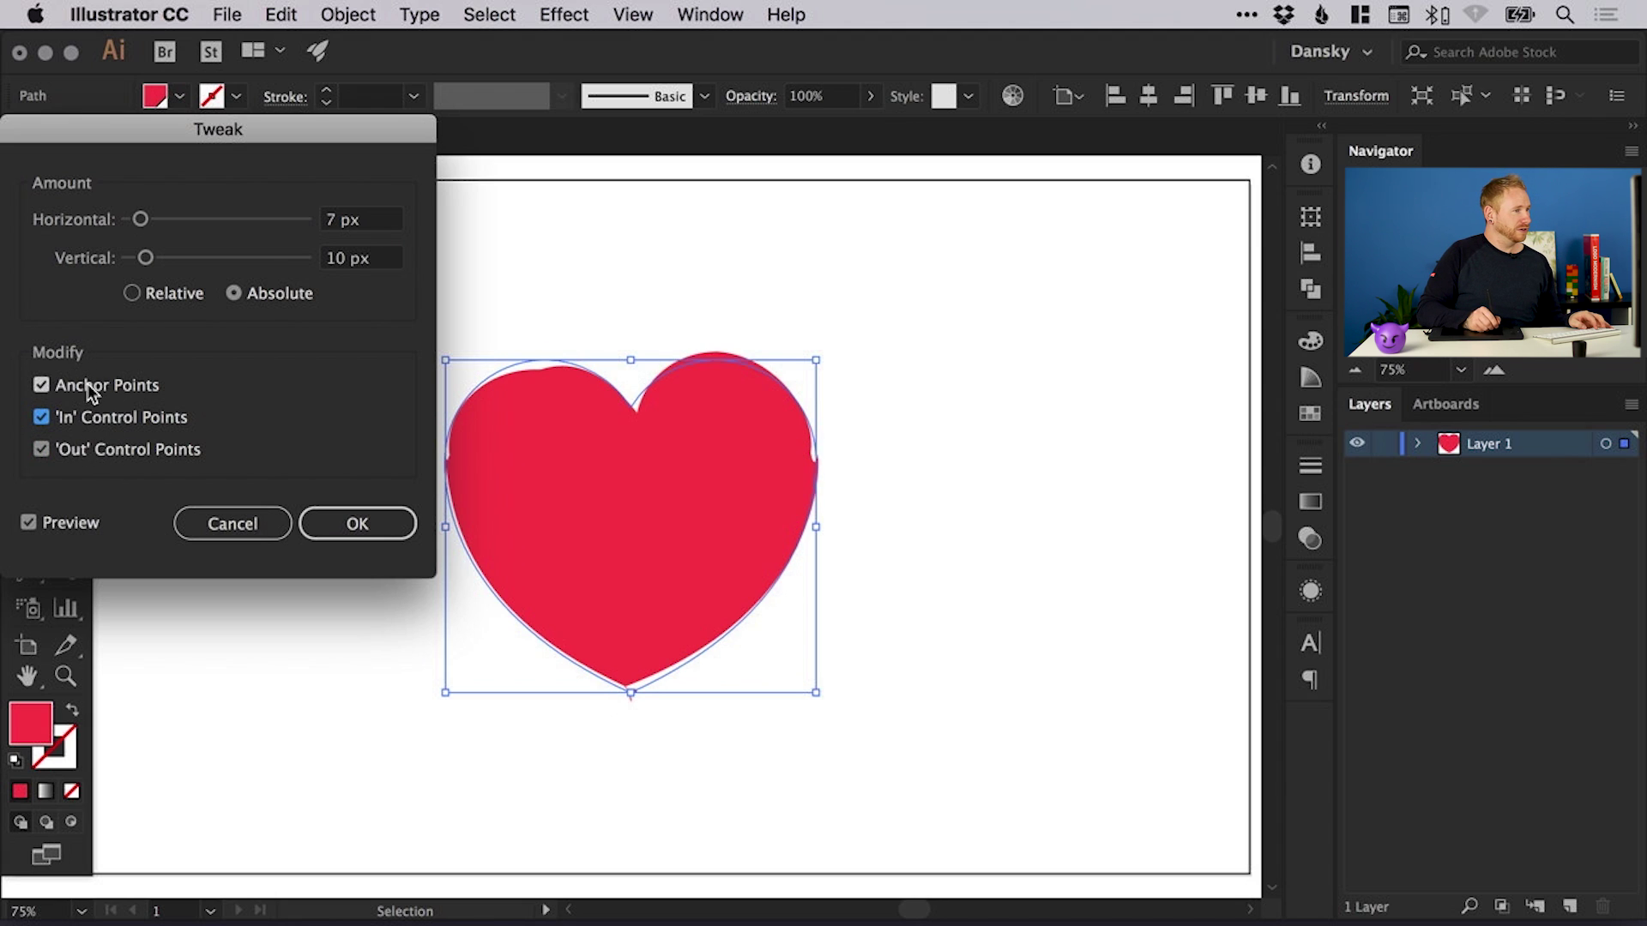
{"action": "left_click", "coordinate": [92, 388]}
{"action": "left_click", "coordinate": [93, 388]}
{"action": "left_click", "coordinate": [96, 415]}
{"action": "left_click", "coordinate": [108, 450]}
Compare the Anchor Points and In Control Points options again, then exaggerate the horizontal tweak
{"action": "left_click", "coordinate": [99, 384]}
{"action": "left_click", "coordinate": [99, 385]}
{"action": "left_click", "coordinate": [98, 419]}
{"action": "left_click", "coordinate": [98, 418]}
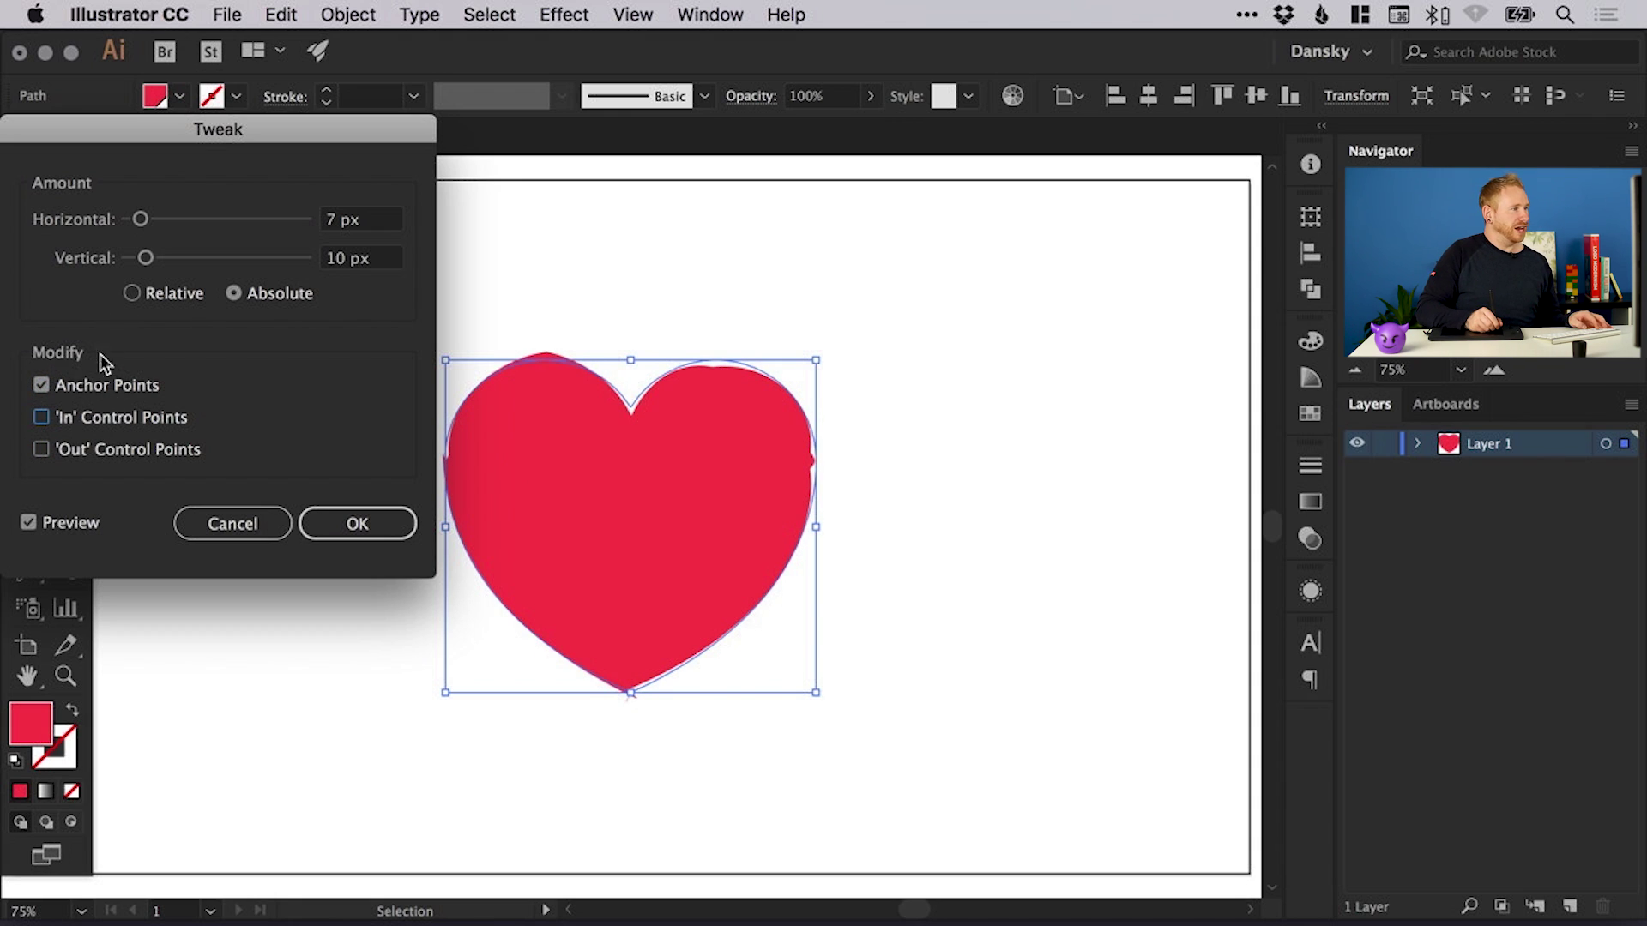
{"action": "left_click", "coordinate": [92, 384]}
{"action": "left_click", "coordinate": [101, 415]}
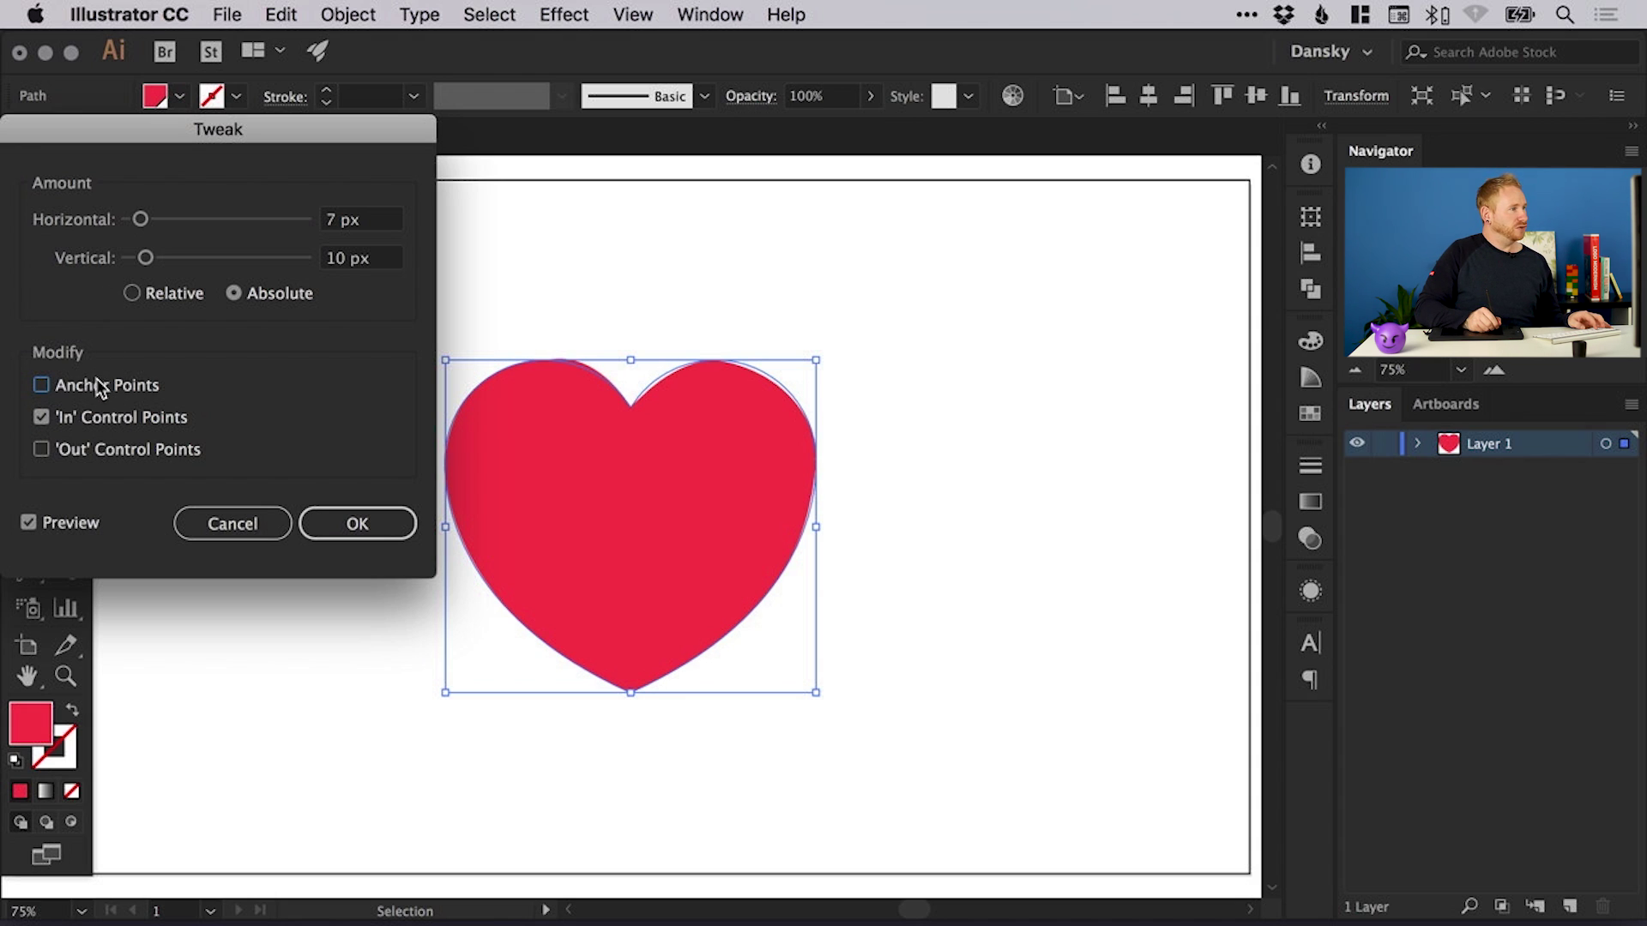
{"action": "left_click", "coordinate": [96, 383]}
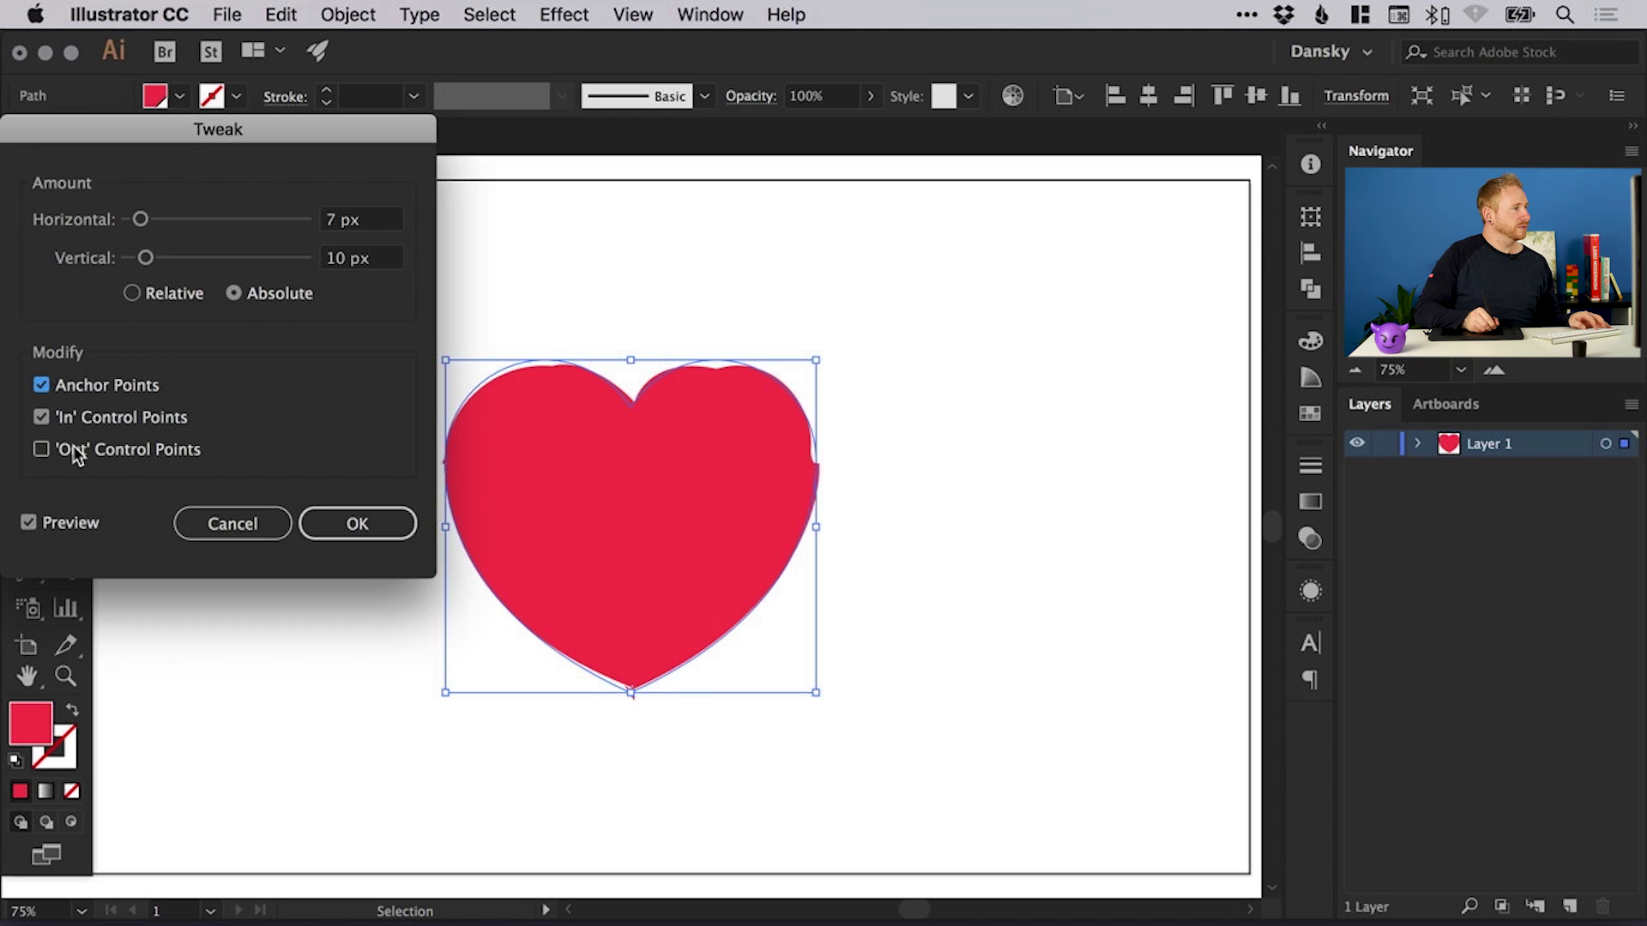
{"action": "mouse_move", "coordinate": [162, 219]}
{"action": "left_mouse_down"}
{"action": "mouse_move", "coordinate": [214, 220]}
{"action": "mouse_move", "coordinate": [151, 223]}
{"action": "left_mouse_up"}
{"action": "left_click", "coordinate": [355, 521]}
{"action": "key", "text": "a"}
{"action": "key", "text": "v"}
{"action": "left_click", "coordinate": [553, 16]}
{"action": "mouse_move", "coordinate": [698, 247]}
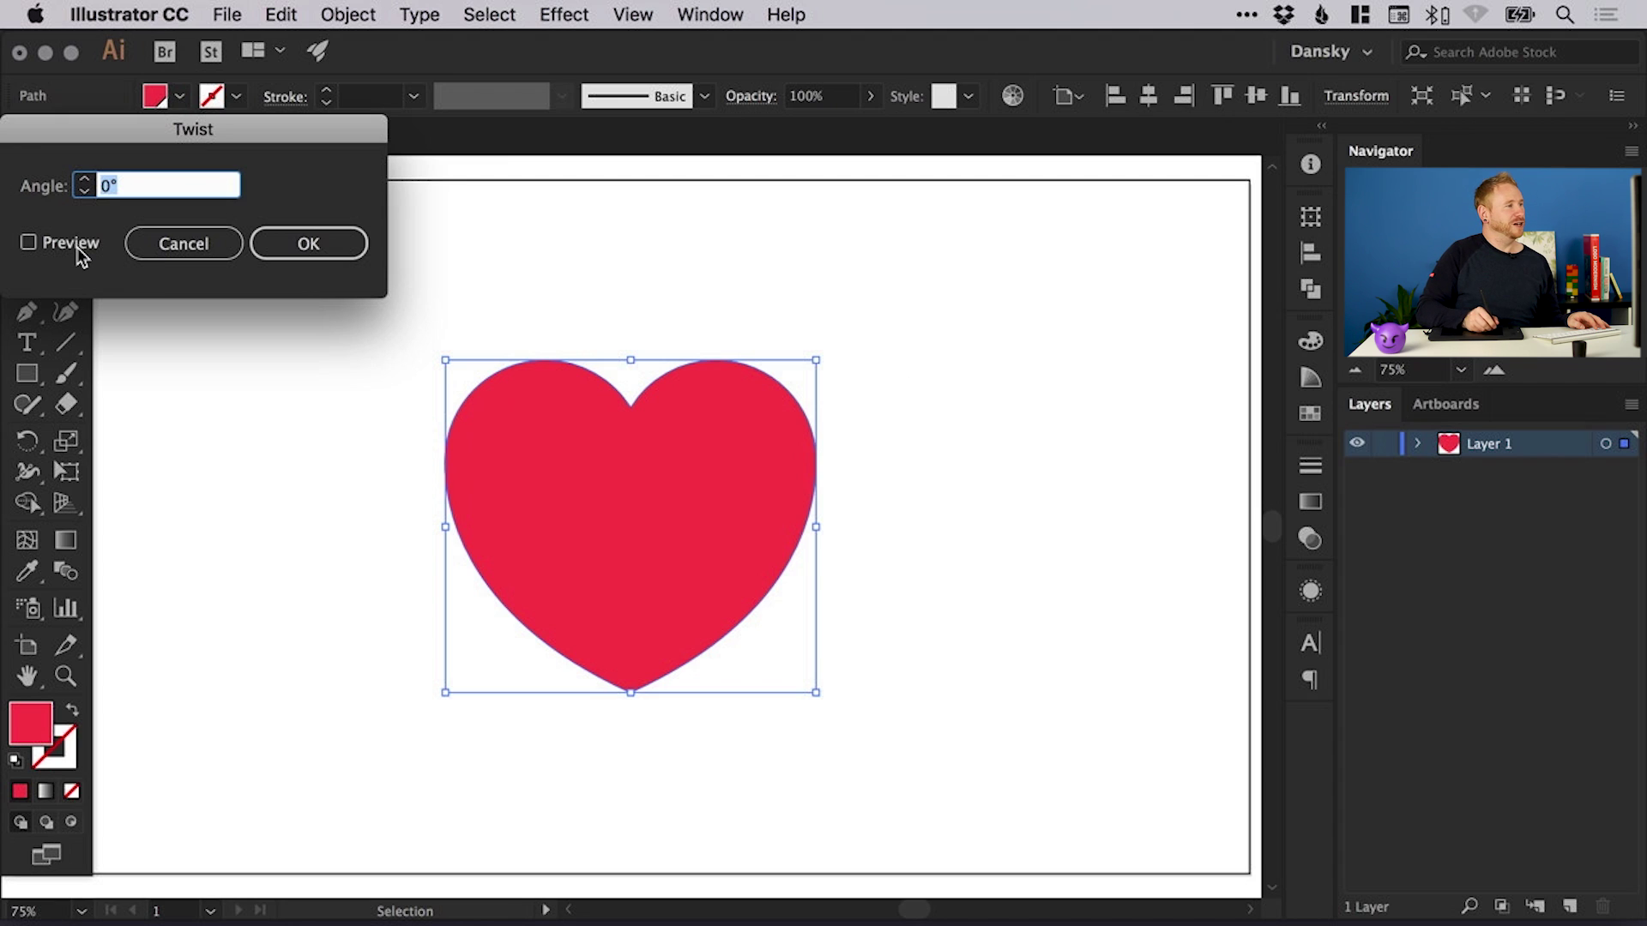
{"action": "left_click", "coordinate": [74, 241]}
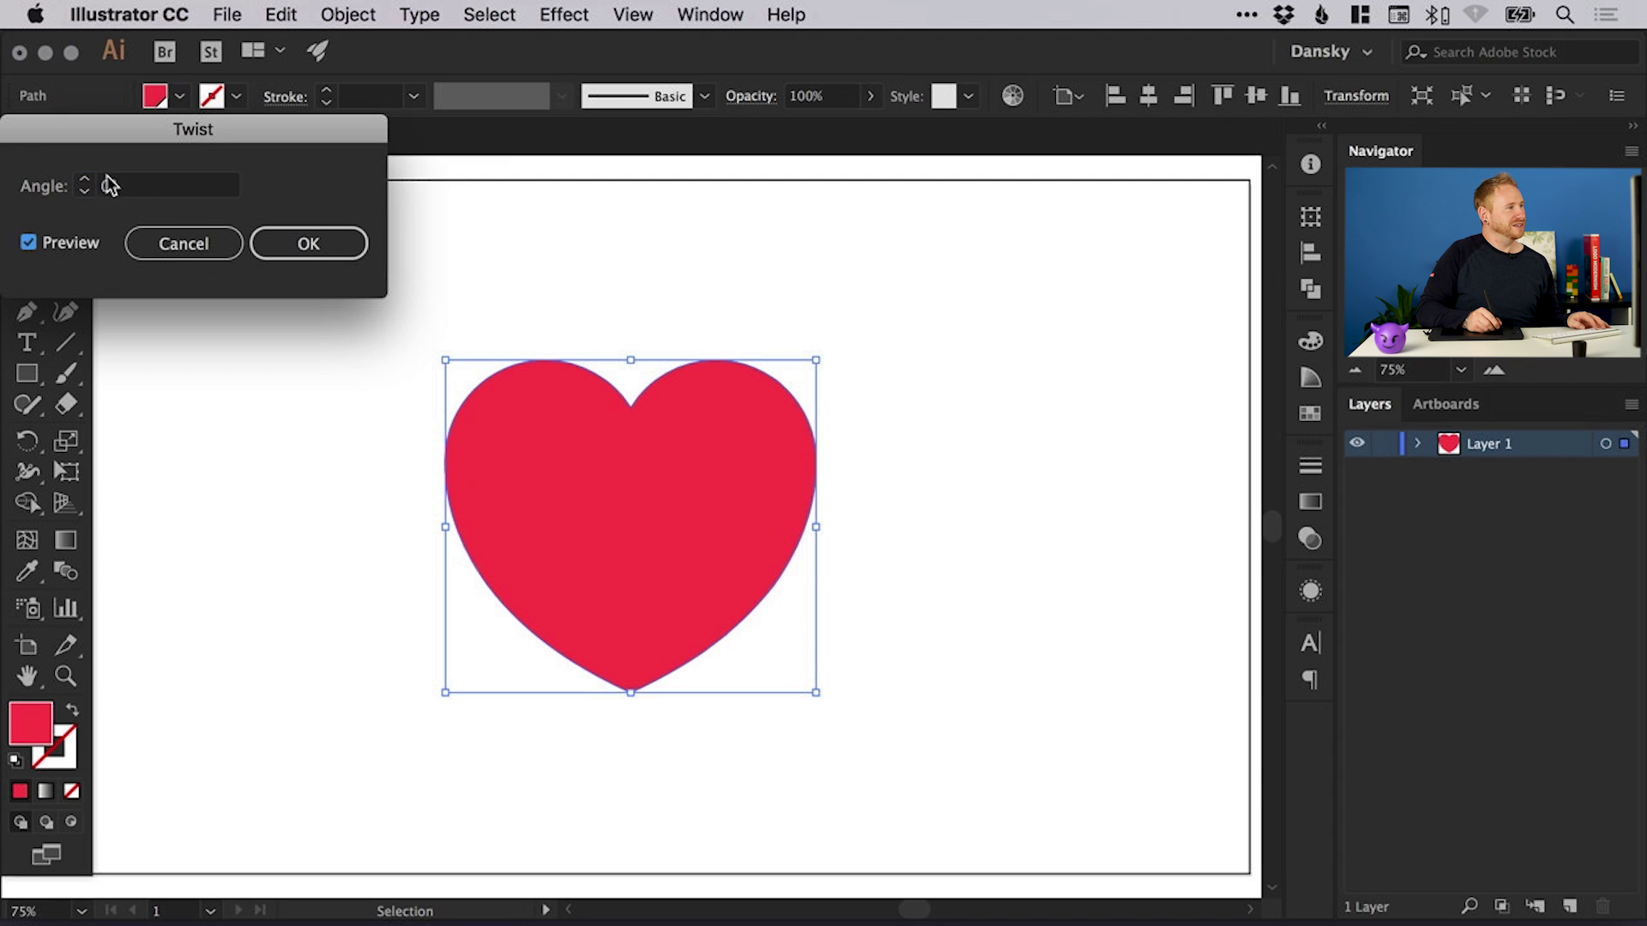
{"action": "left_click", "coordinate": [83, 179]}
{"action": "left_click", "coordinate": [83, 179]}
{"action": "left_click", "coordinate": [83, 179]}
{"action": "left_click", "coordinate": [83, 179]}
{"action": "left_click", "coordinate": [83, 179]}
{"action": "left_click", "coordinate": [84, 179]}
{"action": "left_click", "coordinate": [83, 179]}
{"action": "left_click", "coordinate": [83, 179]}
{"action": "left_click", "coordinate": [83, 179]}
{"action": "left_click", "coordinate": [83, 179]}
{"action": "left_click", "coordinate": [83, 180]}
{"action": "left_click", "coordinate": [83, 179]}
{"action": "left_click", "coordinate": [83, 179]}
{"action": "left_click", "coordinate": [83, 179]}
{"action": "left_click", "coordinate": [83, 180]}
{"action": "left_click", "coordinate": [84, 179]}
{"action": "key", "text": "Up"}
{"action": "key", "text": "Up"}
{"action": "key", "text": "Up"}
{"action": "key", "text": "Up"}
{"action": "key", "text": "Up"}
{"action": "key", "text": "Up"}
{"action": "key", "text": "Tab"}
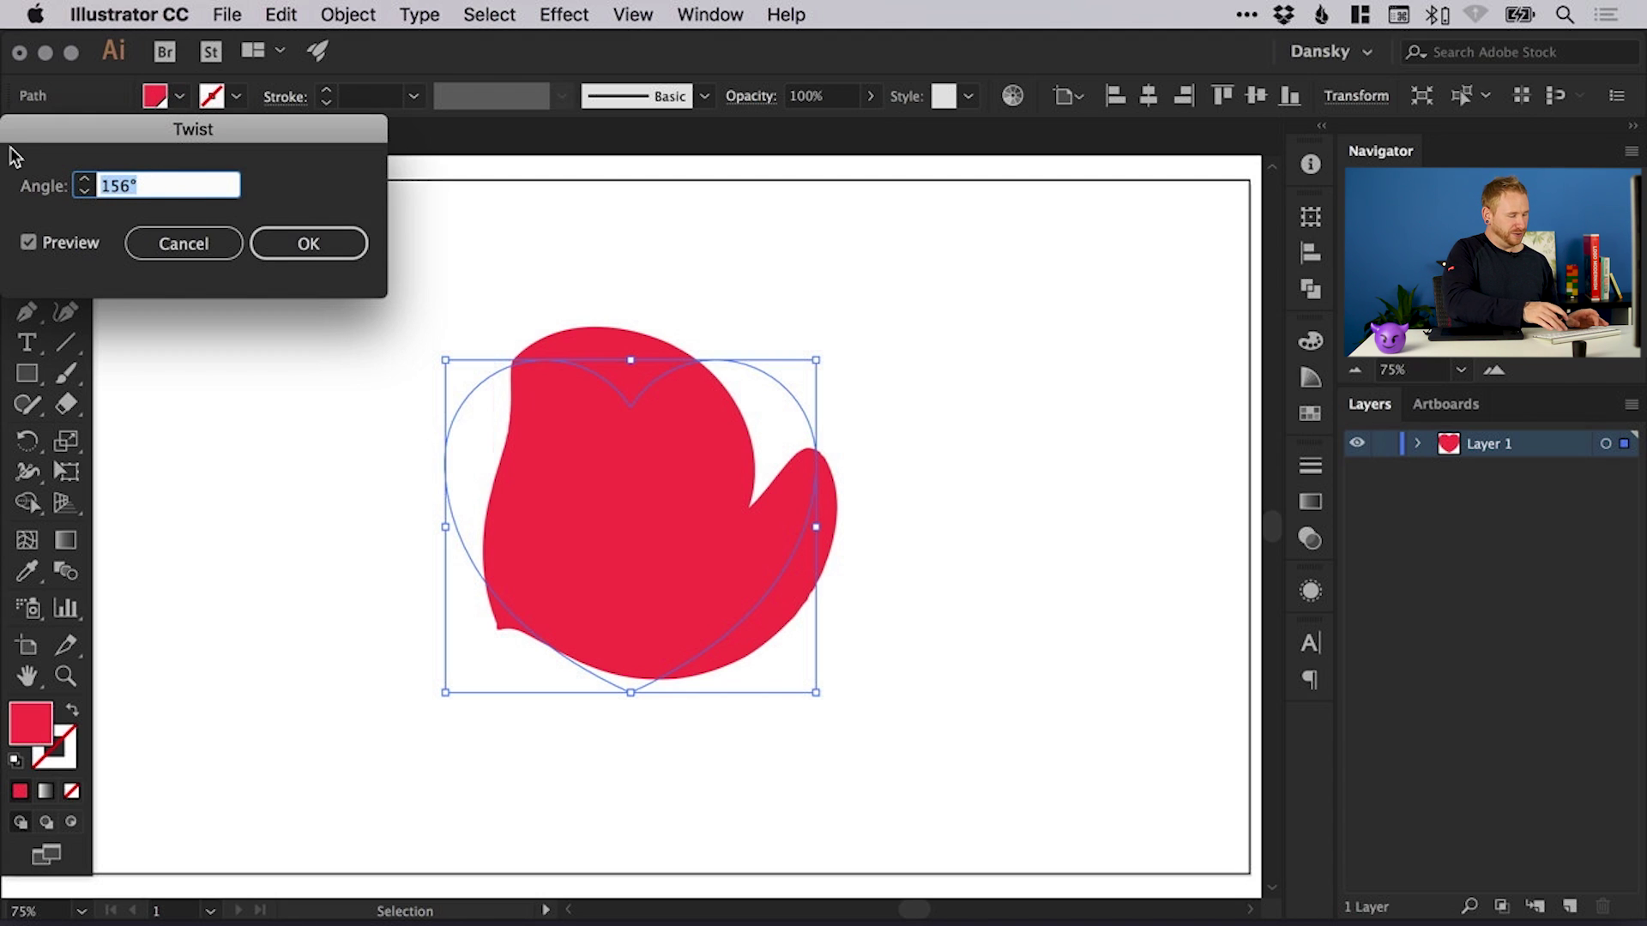
{"action": "type", "text": "306"}
{"action": "left_click", "coordinate": [309, 243]}
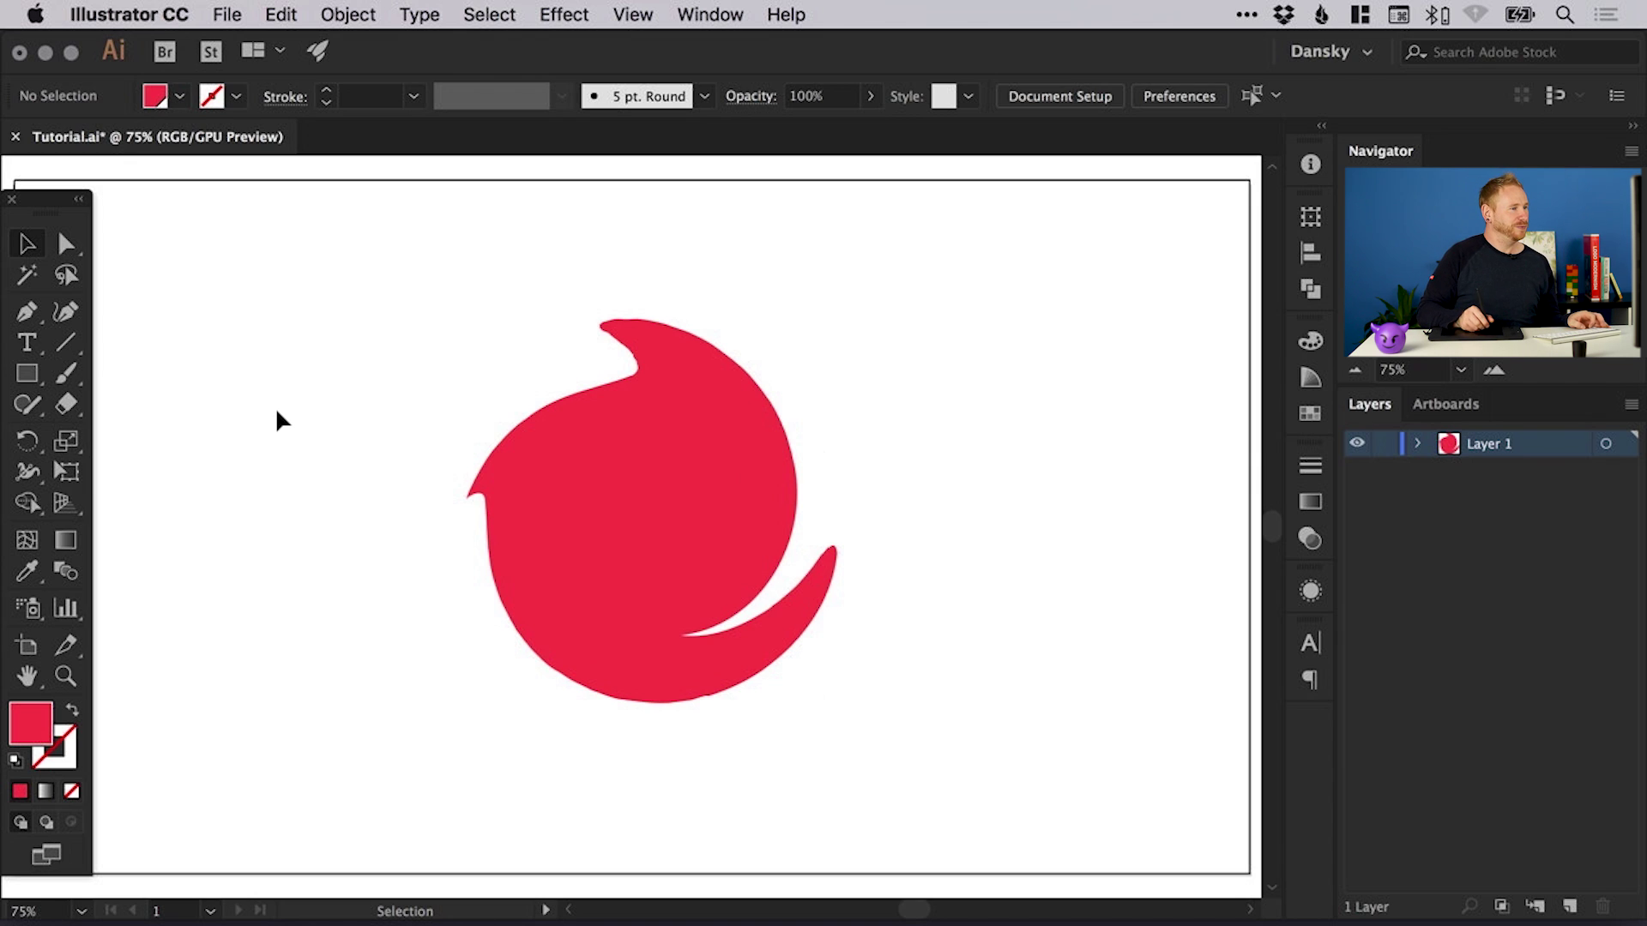
{"action": "left_click", "coordinate": [592, 452]}
{"action": "key", "text": "ctrl+z"}
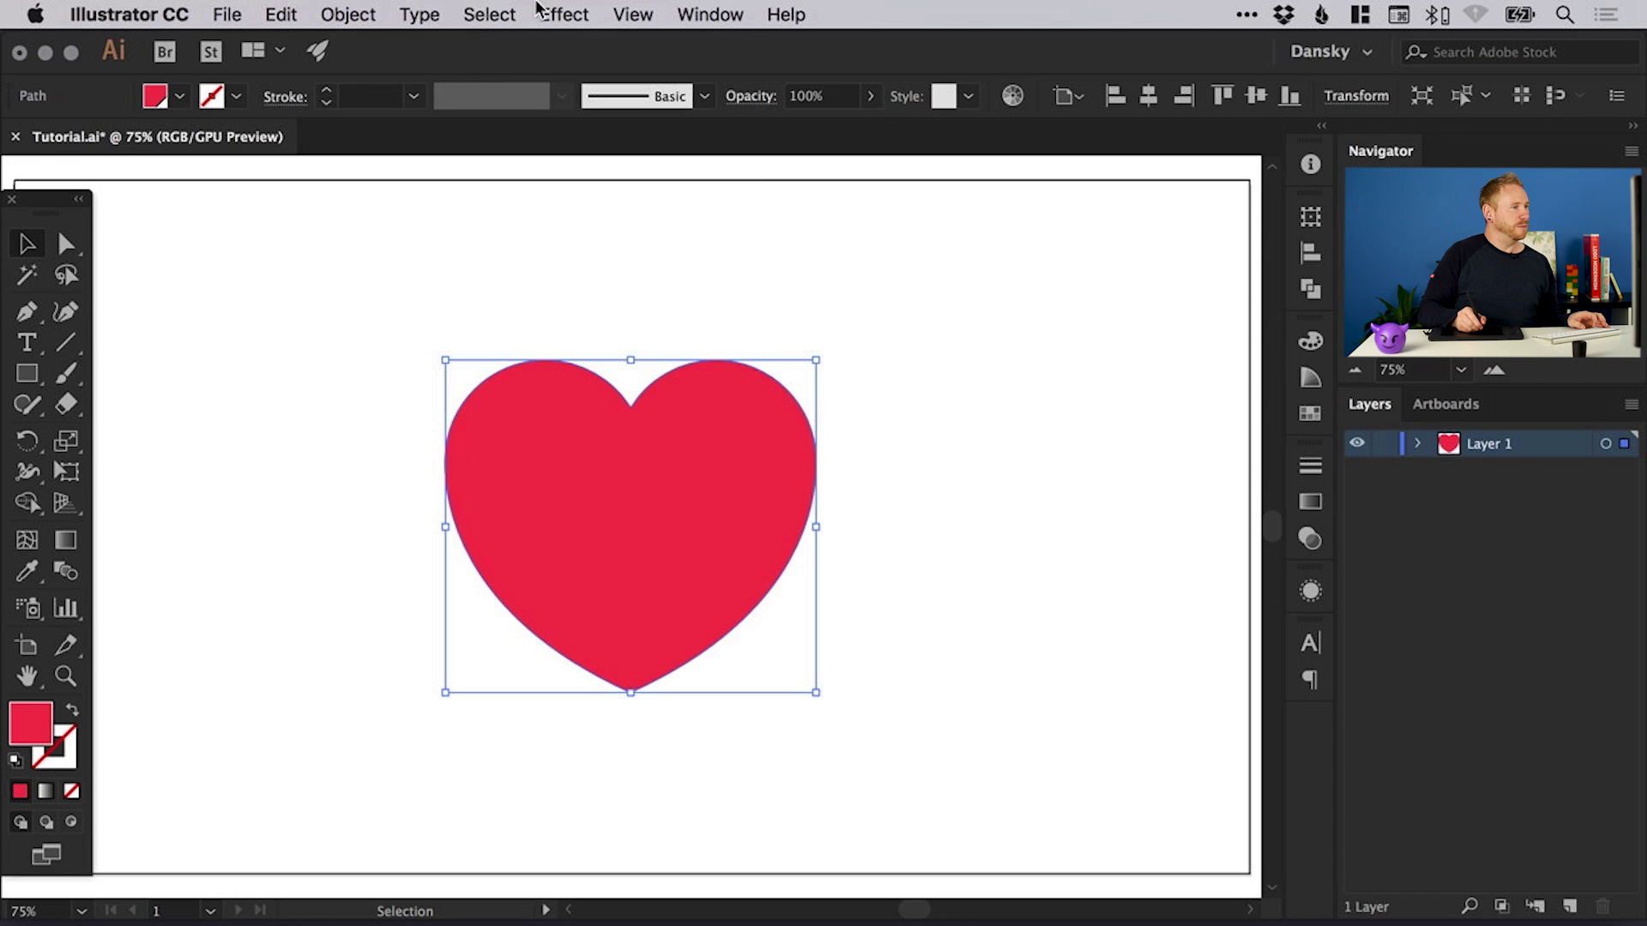
{"action": "left_click", "coordinate": [540, 13]}
{"action": "mouse_move", "coordinate": [645, 247]}
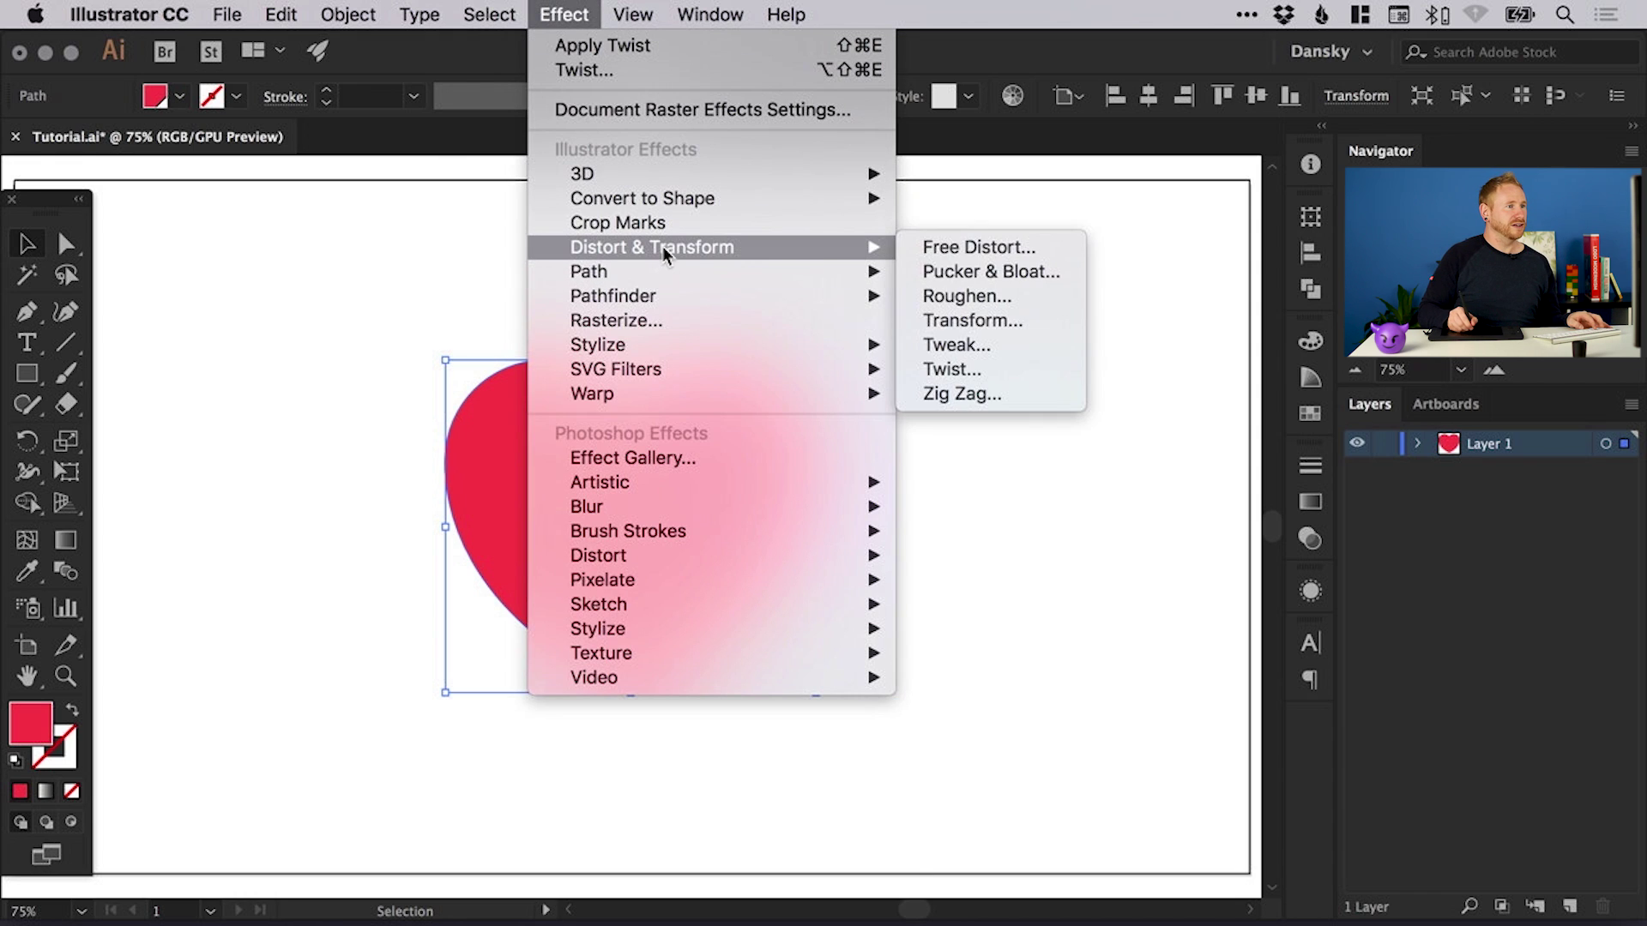
{"action": "left_click", "coordinate": [952, 369]}
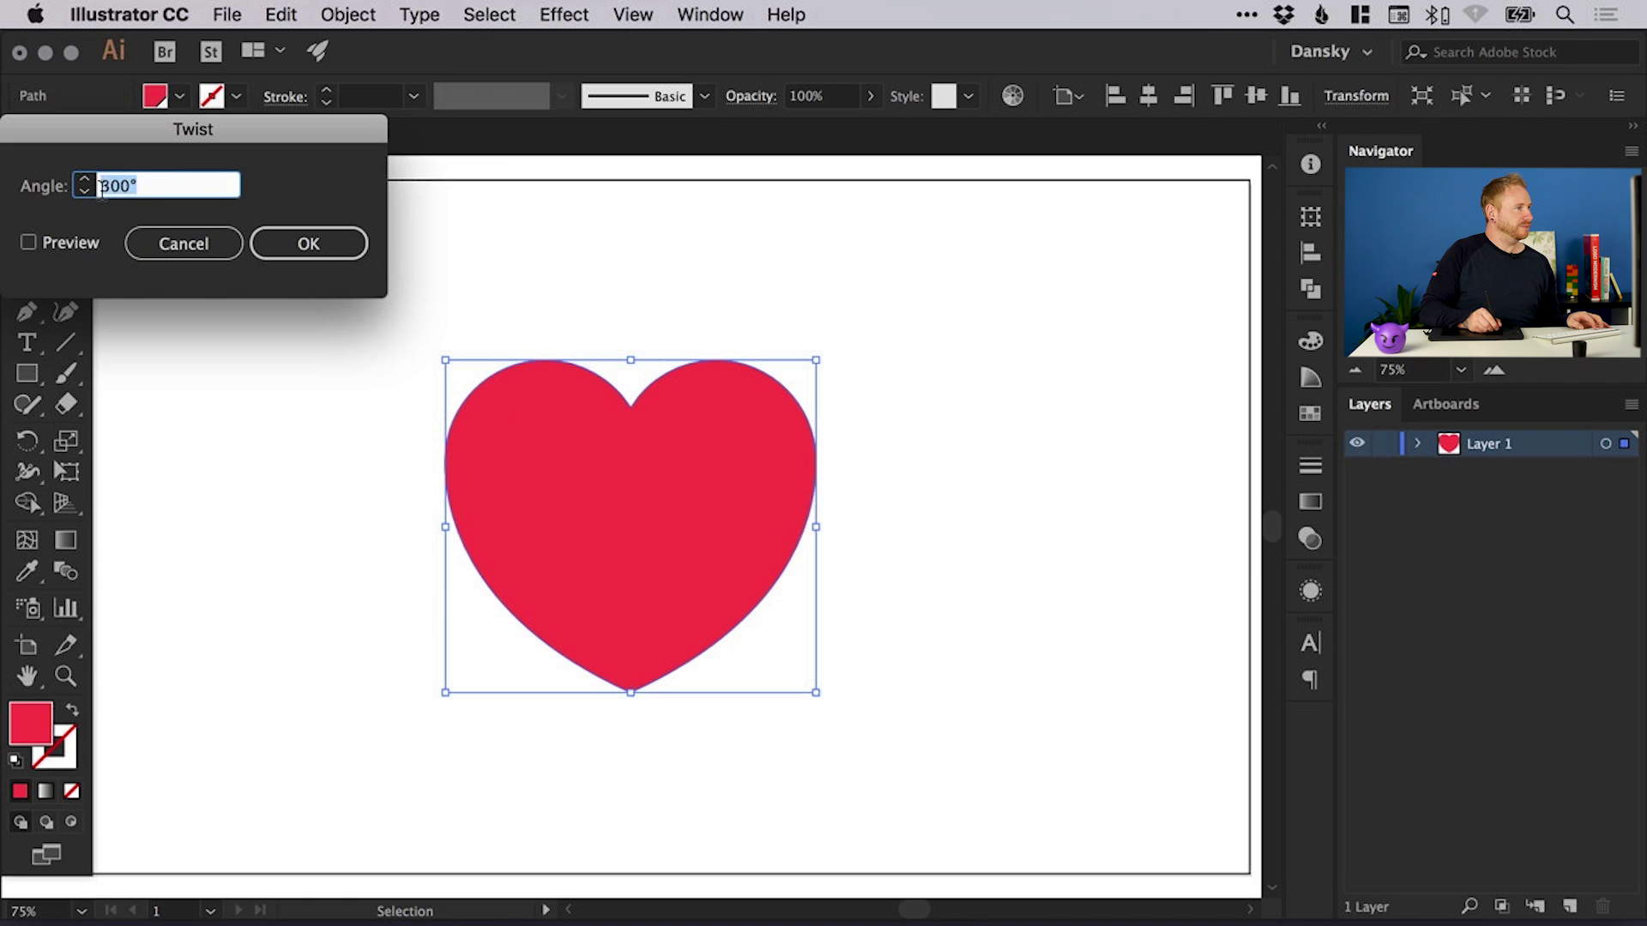
{"action": "double_click", "coordinate": [111, 185]}
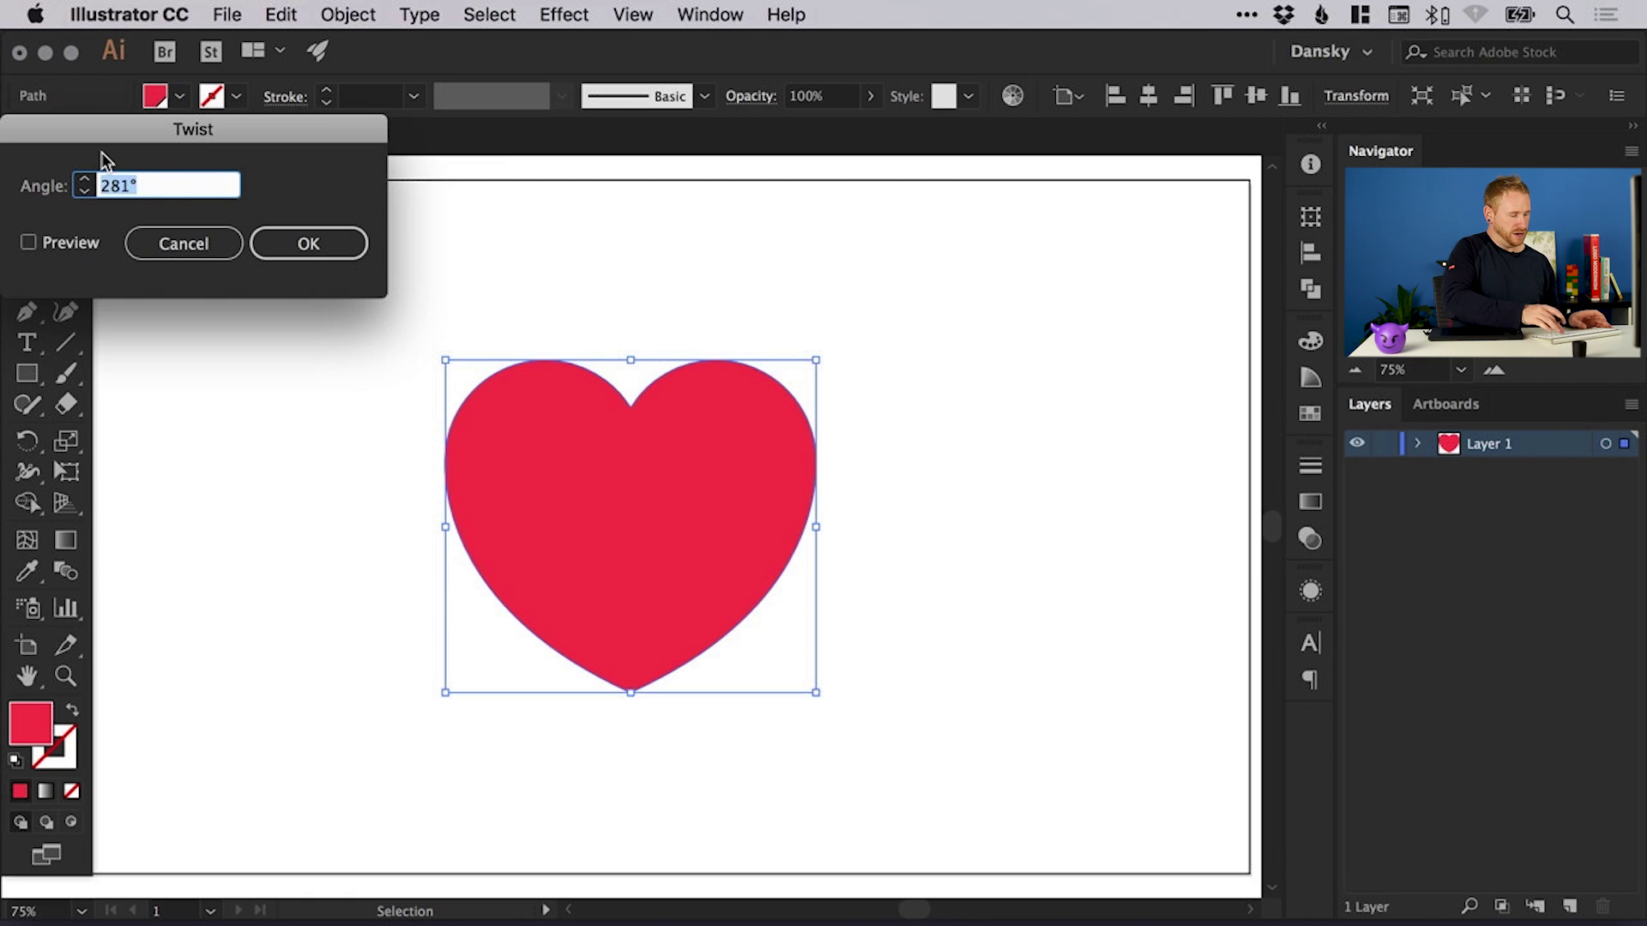
{"action": "type", "text": "-8"}
{"action": "key", "text": "super+a"}
{"action": "type", "text": "9"}
{"action": "key", "text": "super+a"}
{"action": "type", "text": "-90"}
{"action": "key", "text": "Tab"}
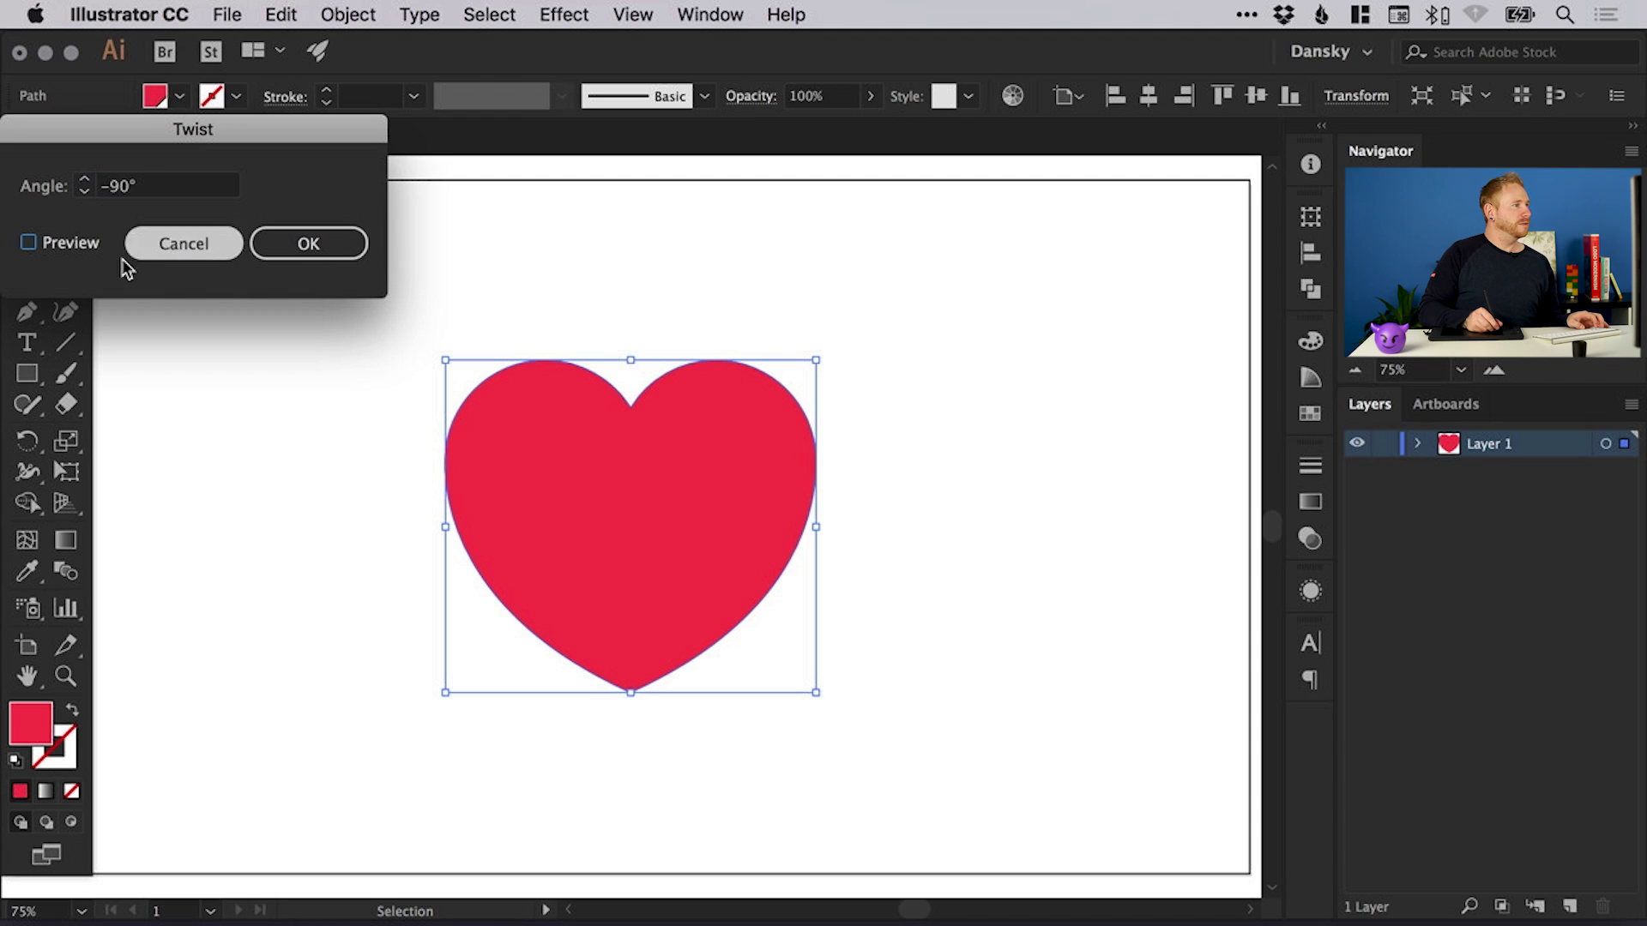
{"action": "left_click", "coordinate": [86, 246]}
{"action": "left_click", "coordinate": [83, 193]}
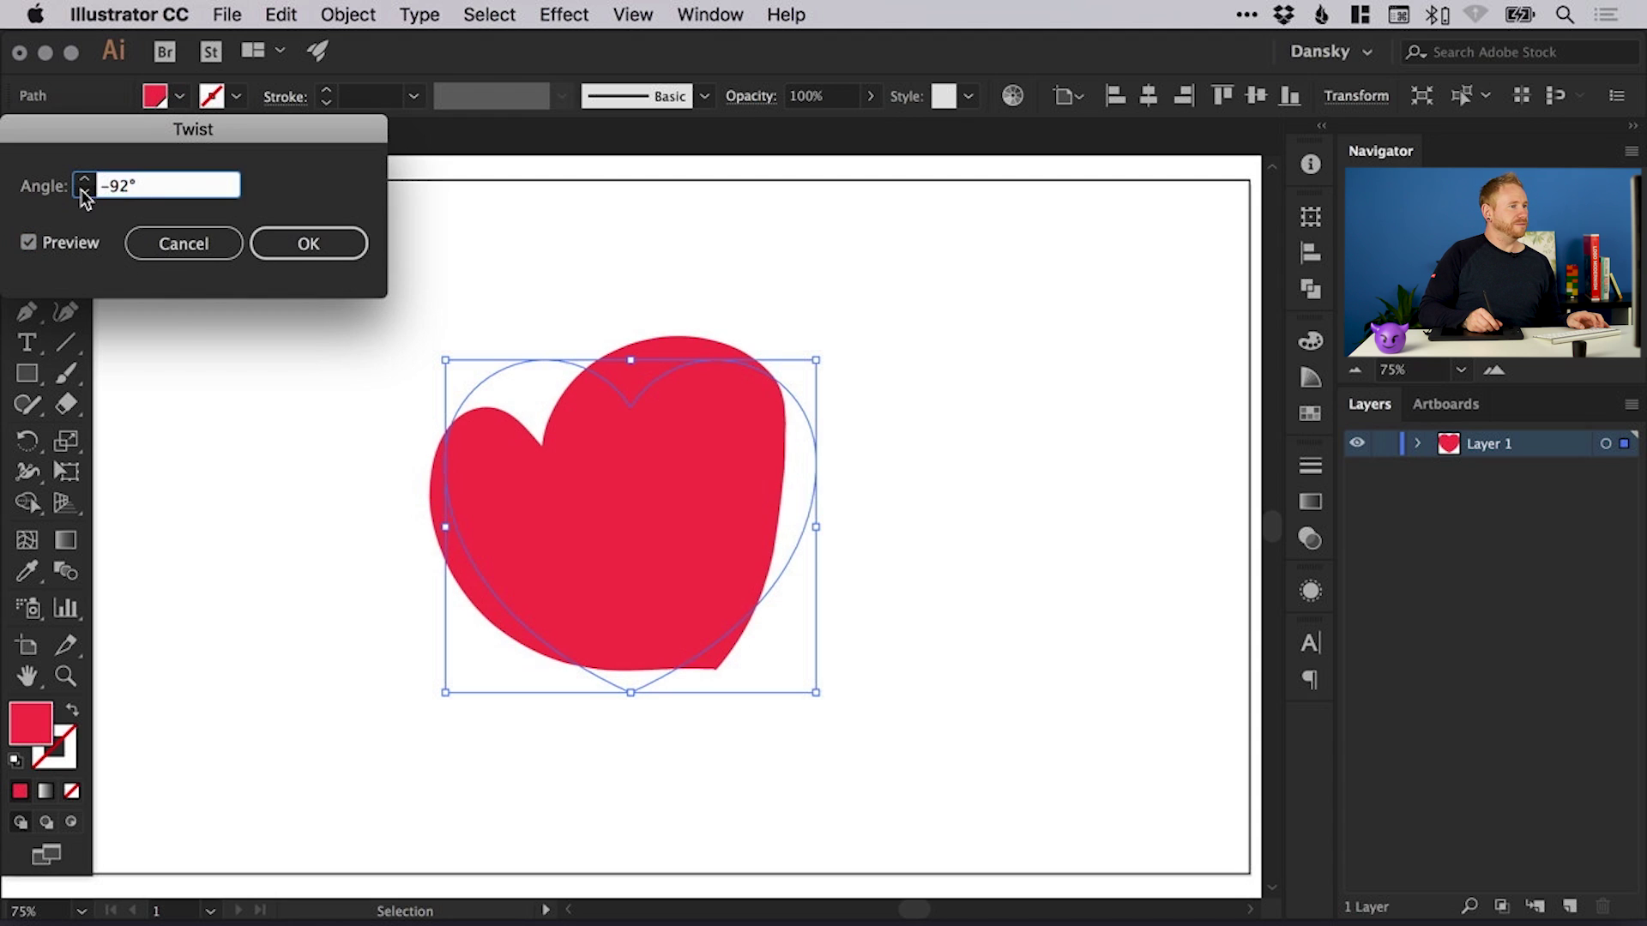
{"action": "left_click", "coordinate": [84, 193], "text": "shift"}
{"action": "left_click", "coordinate": [83, 193], "text": "shift"}
{"action": "left_click", "coordinate": [276, 243]}
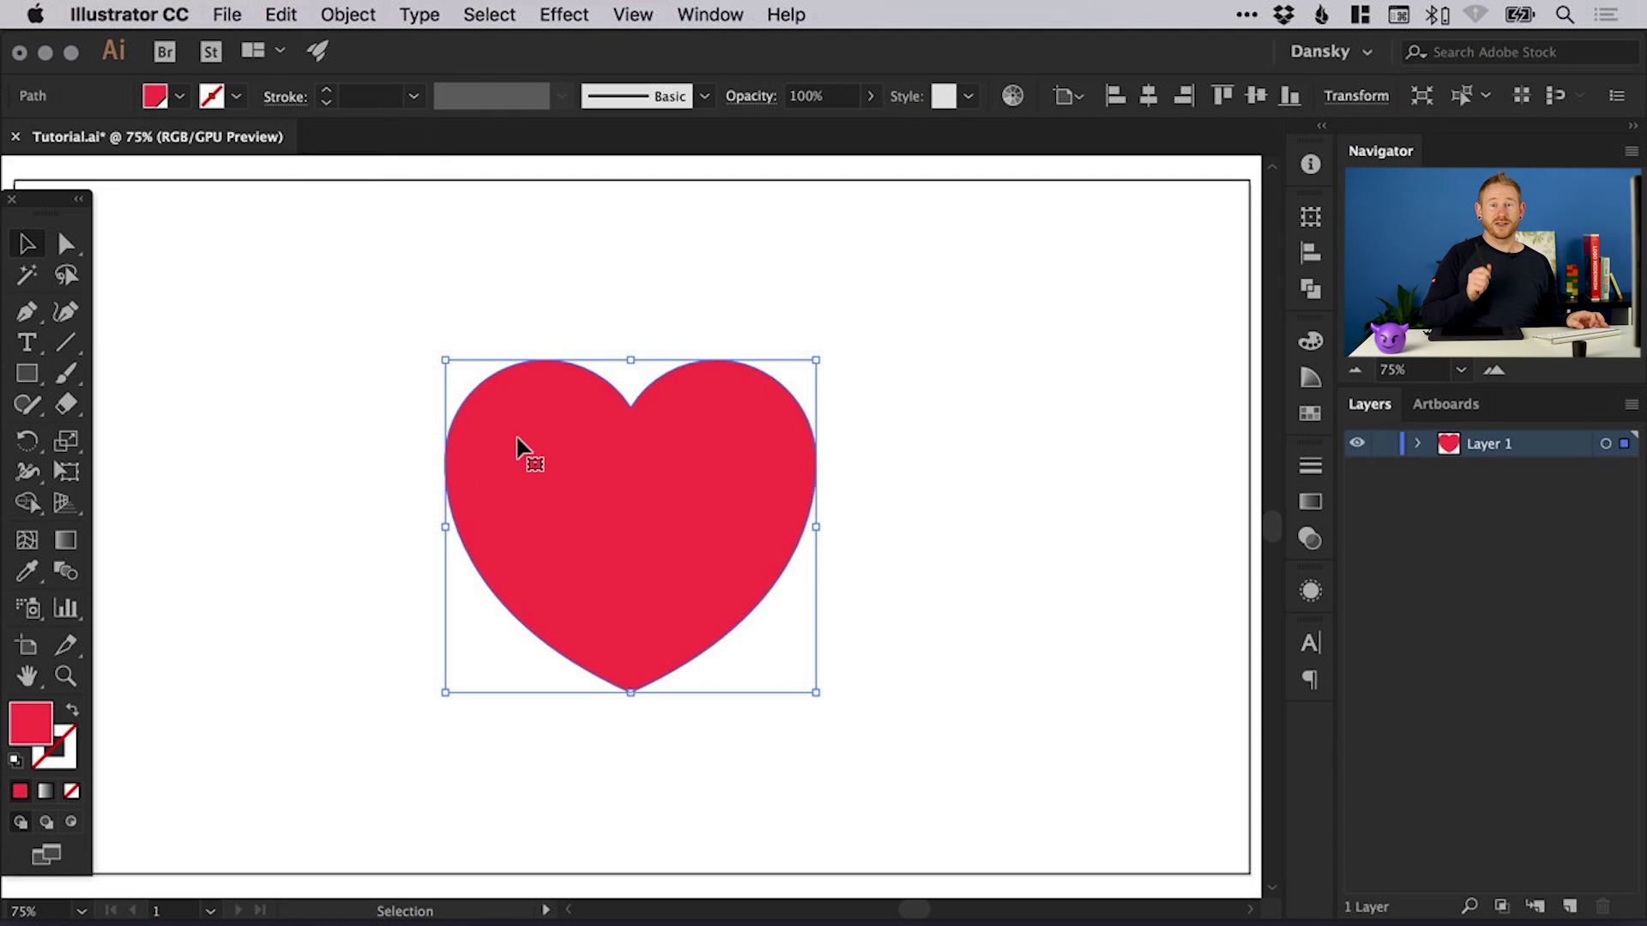
Preview Zig Zag comparing Relative and Absolute, trying 12 px and 100 px before settling on 4 px
{"action": "left_click", "coordinate": [560, 14]}
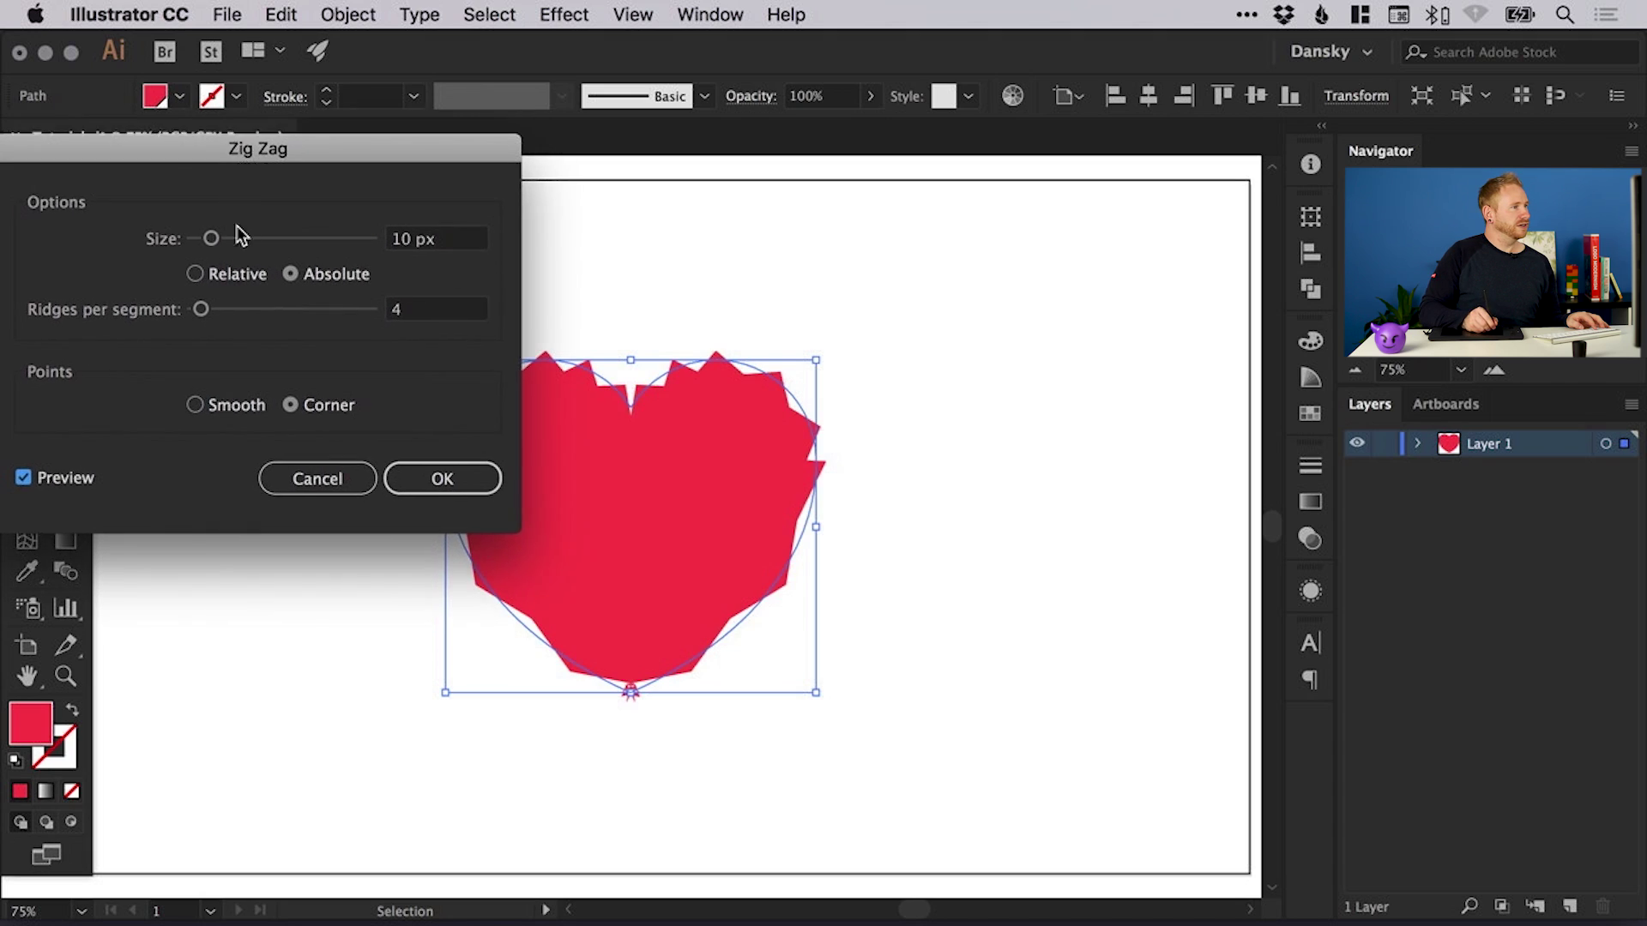
{"action": "left_click", "coordinate": [228, 274]}
{"action": "left_click", "coordinate": [330, 273]}
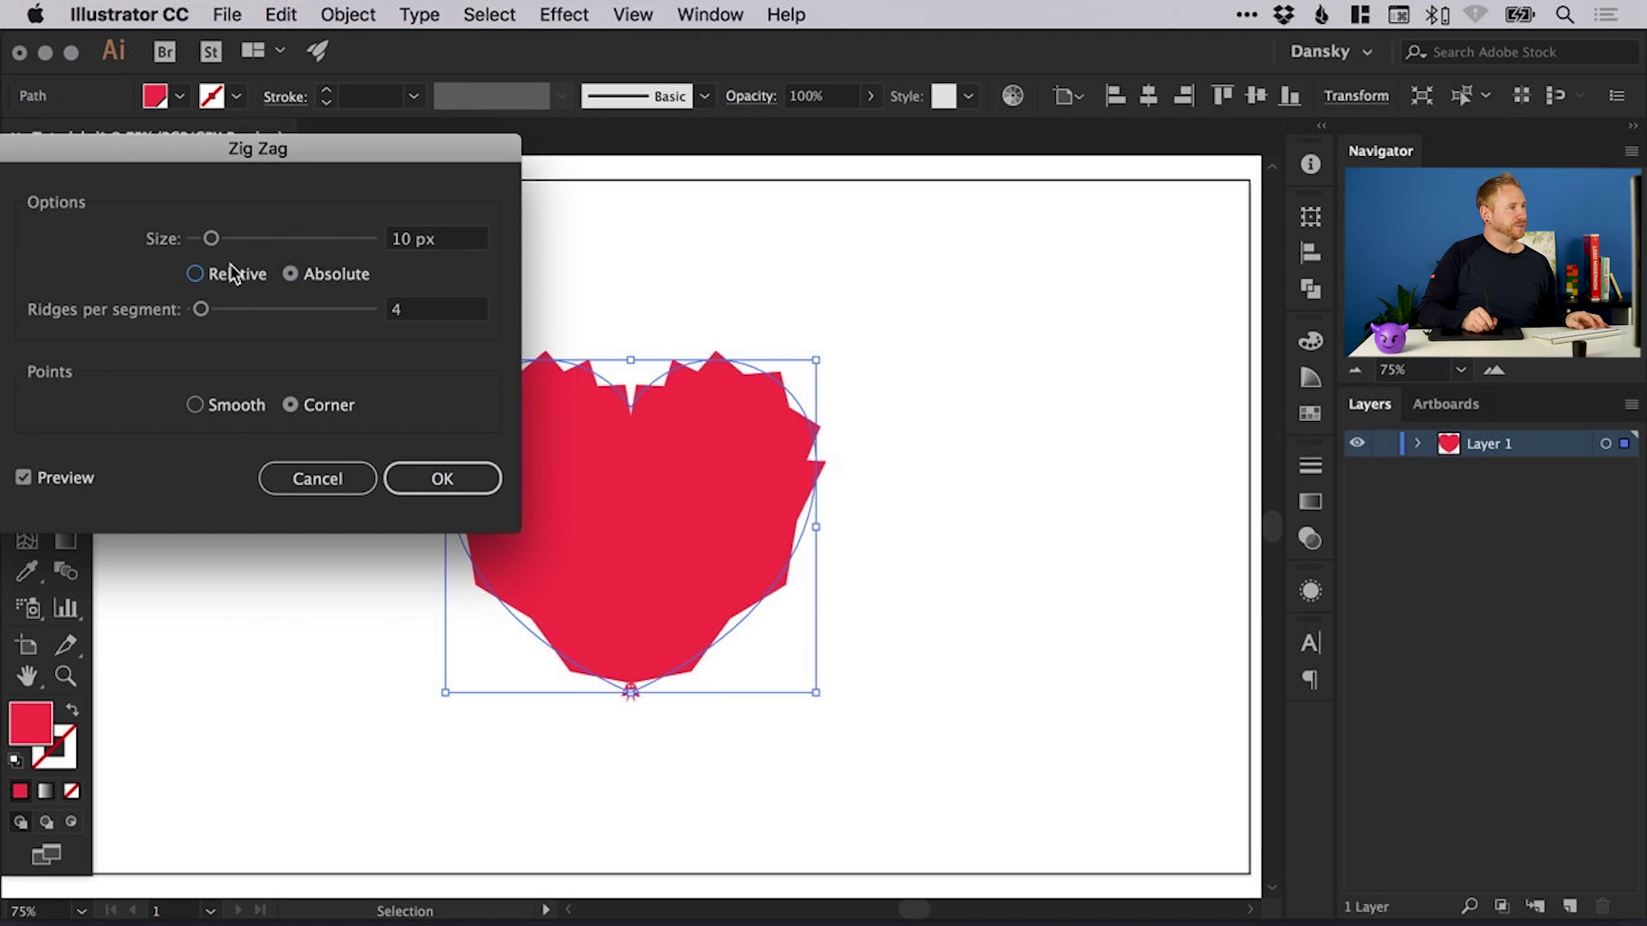
{"action": "left_click", "coordinate": [242, 274]}
{"action": "left_click", "coordinate": [304, 276]}
{"action": "left_click_drag", "start_coordinate": [228, 243], "coordinate": [200, 248]}
{"action": "left_click", "coordinate": [218, 271]}
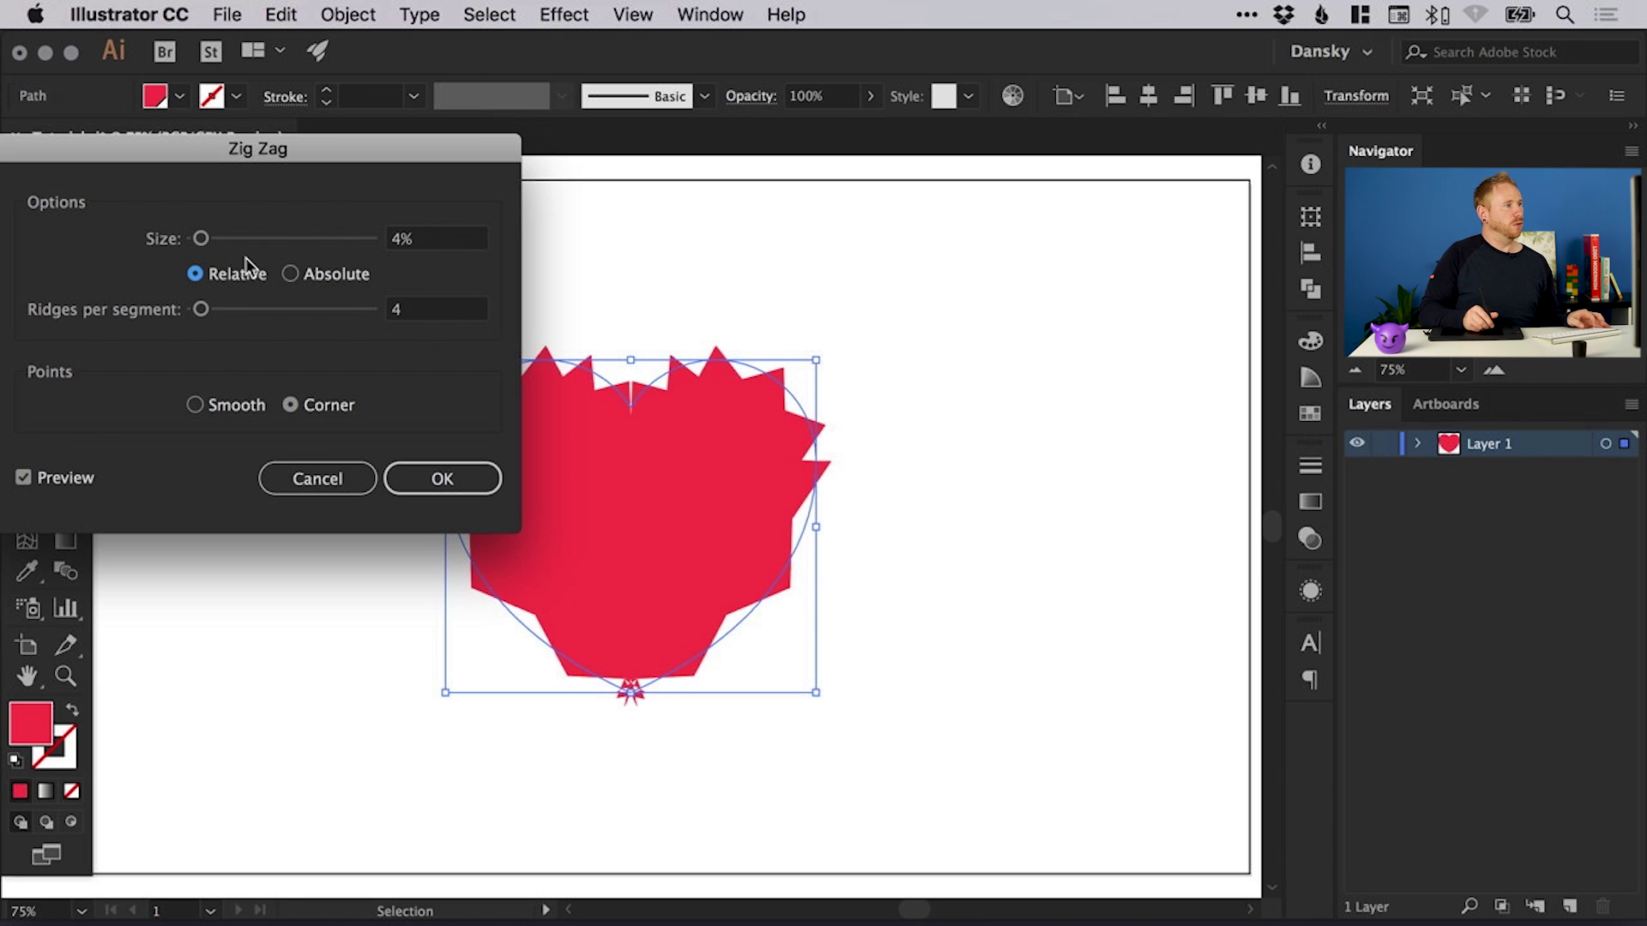
{"action": "left_click", "coordinate": [292, 274]}
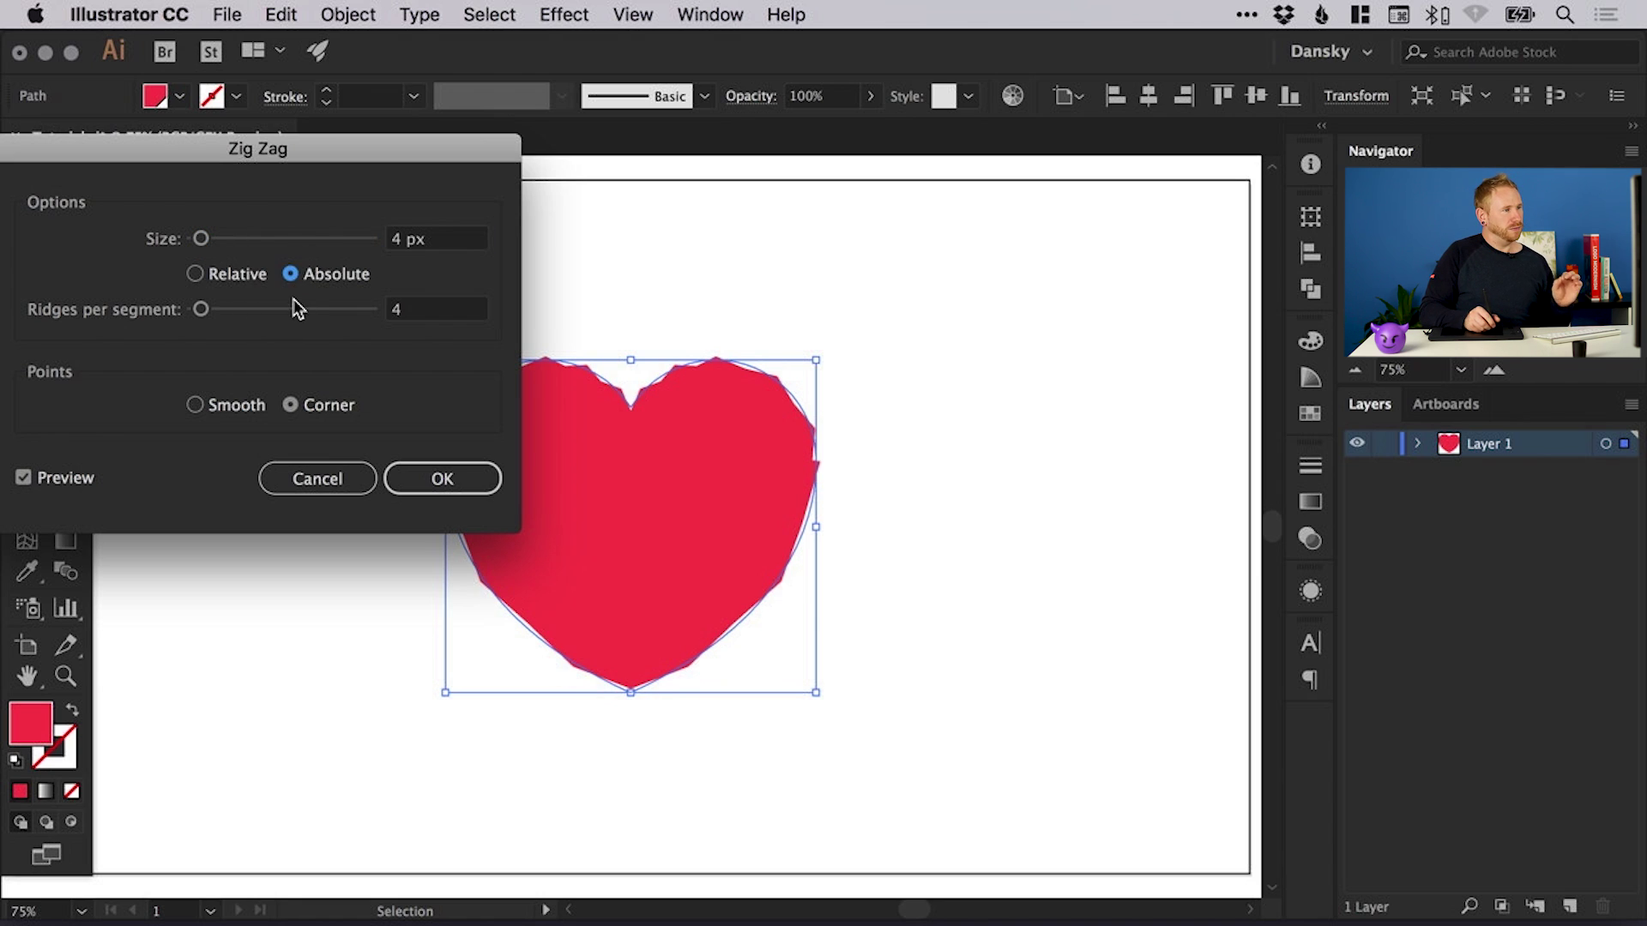
{"action": "left_click_drag", "start_coordinate": [203, 240], "coordinate": [400, 265]}
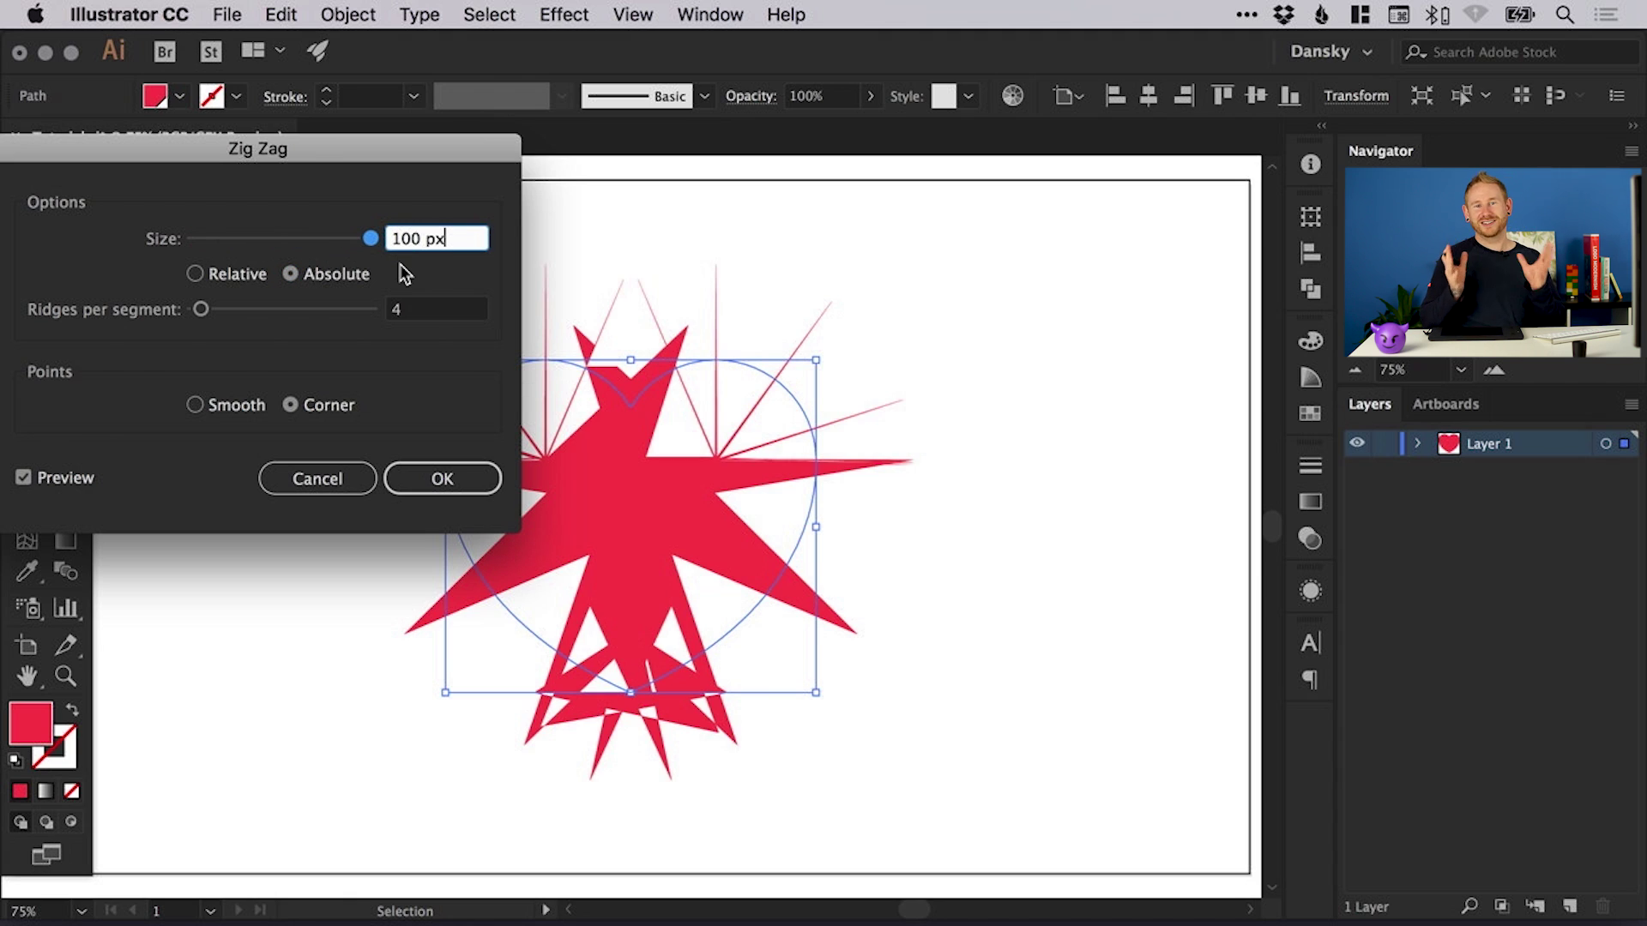
{"action": "left_click_drag", "start_coordinate": [214, 238], "coordinate": [203, 247]}
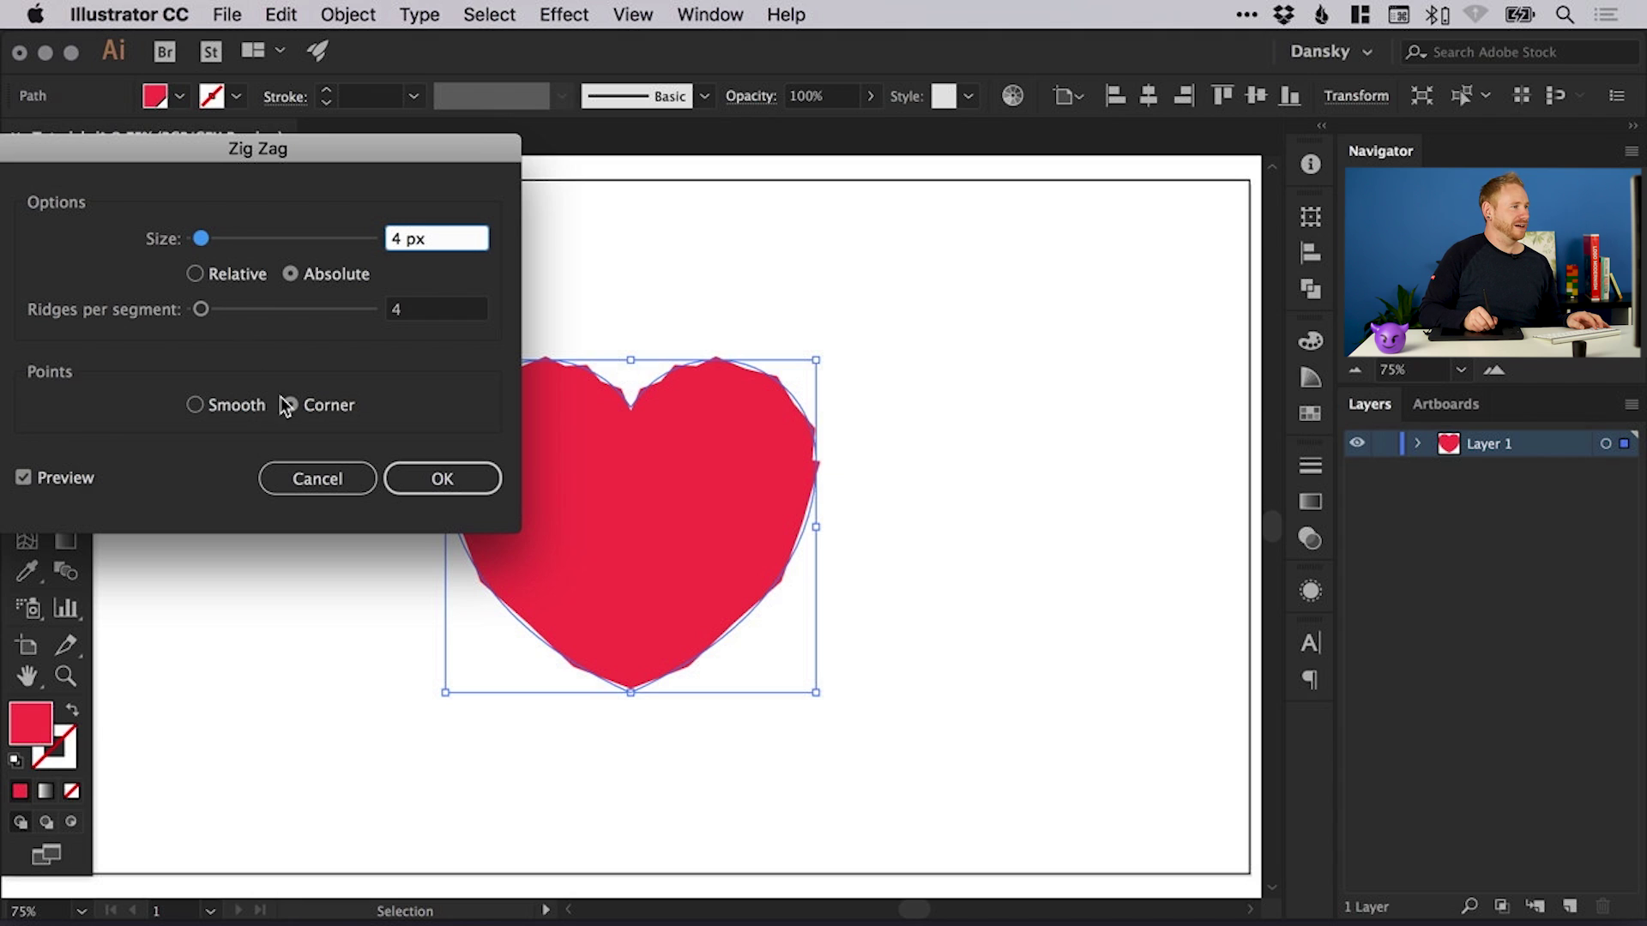
Switch the Zig Zag points to Smooth after comparing them with Corner
{"action": "left_click", "coordinate": [235, 406]}
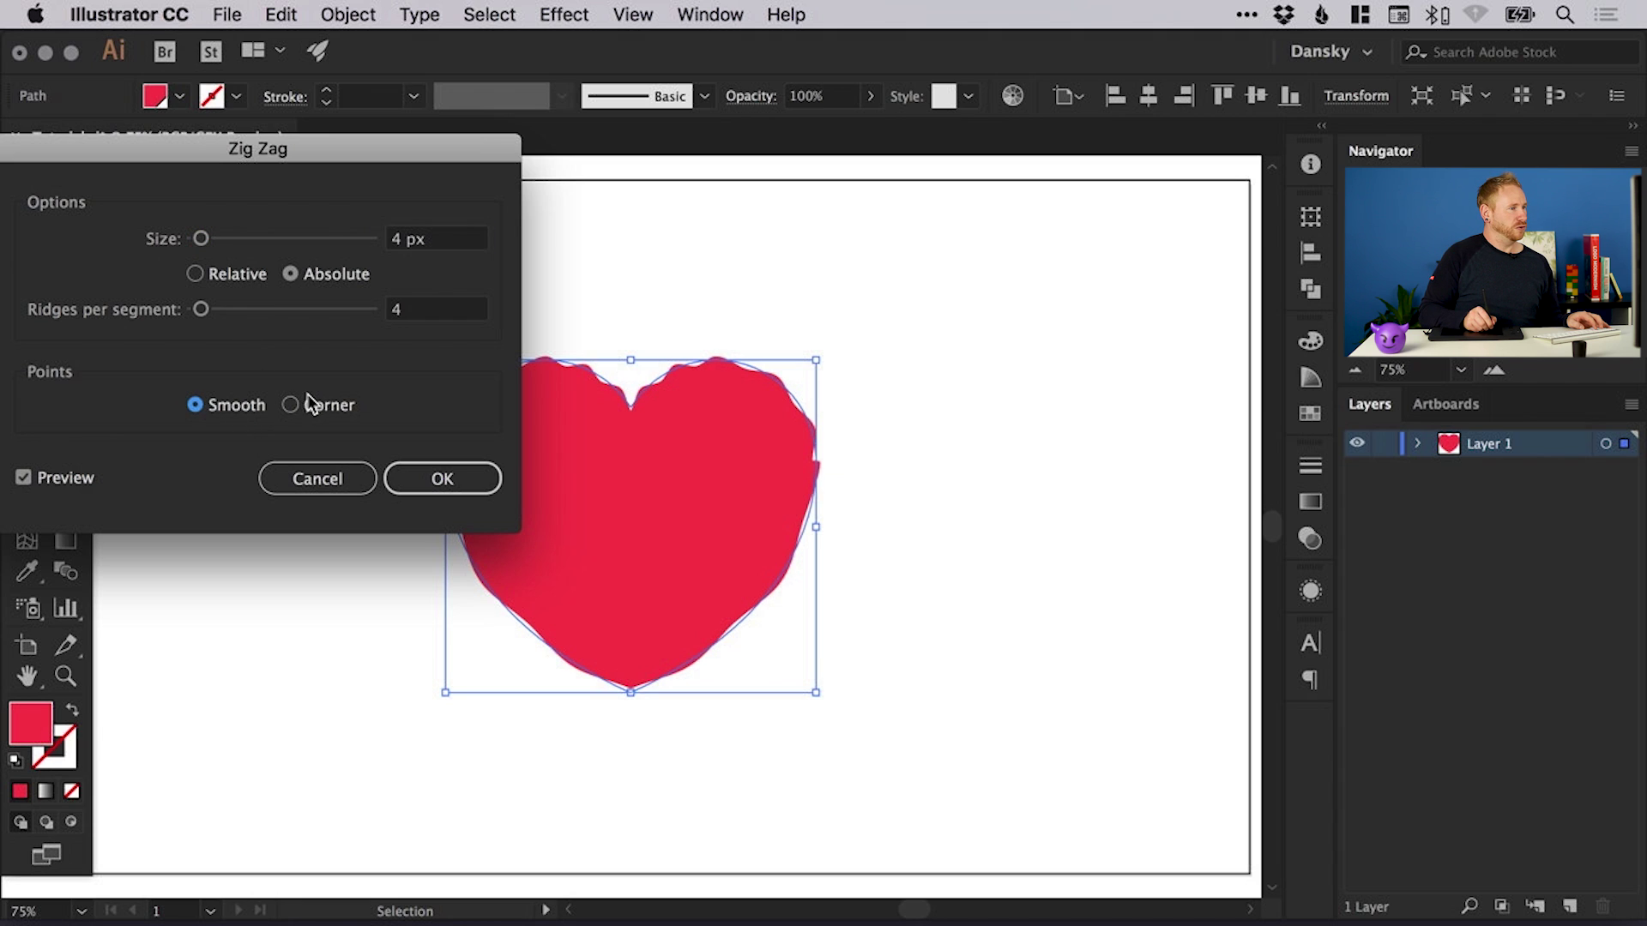
{"action": "left_click", "coordinate": [308, 413]}
{"action": "left_click", "coordinate": [236, 406]}
{"action": "left_click_drag", "start_coordinate": [241, 151], "coordinate": [220, 162]}
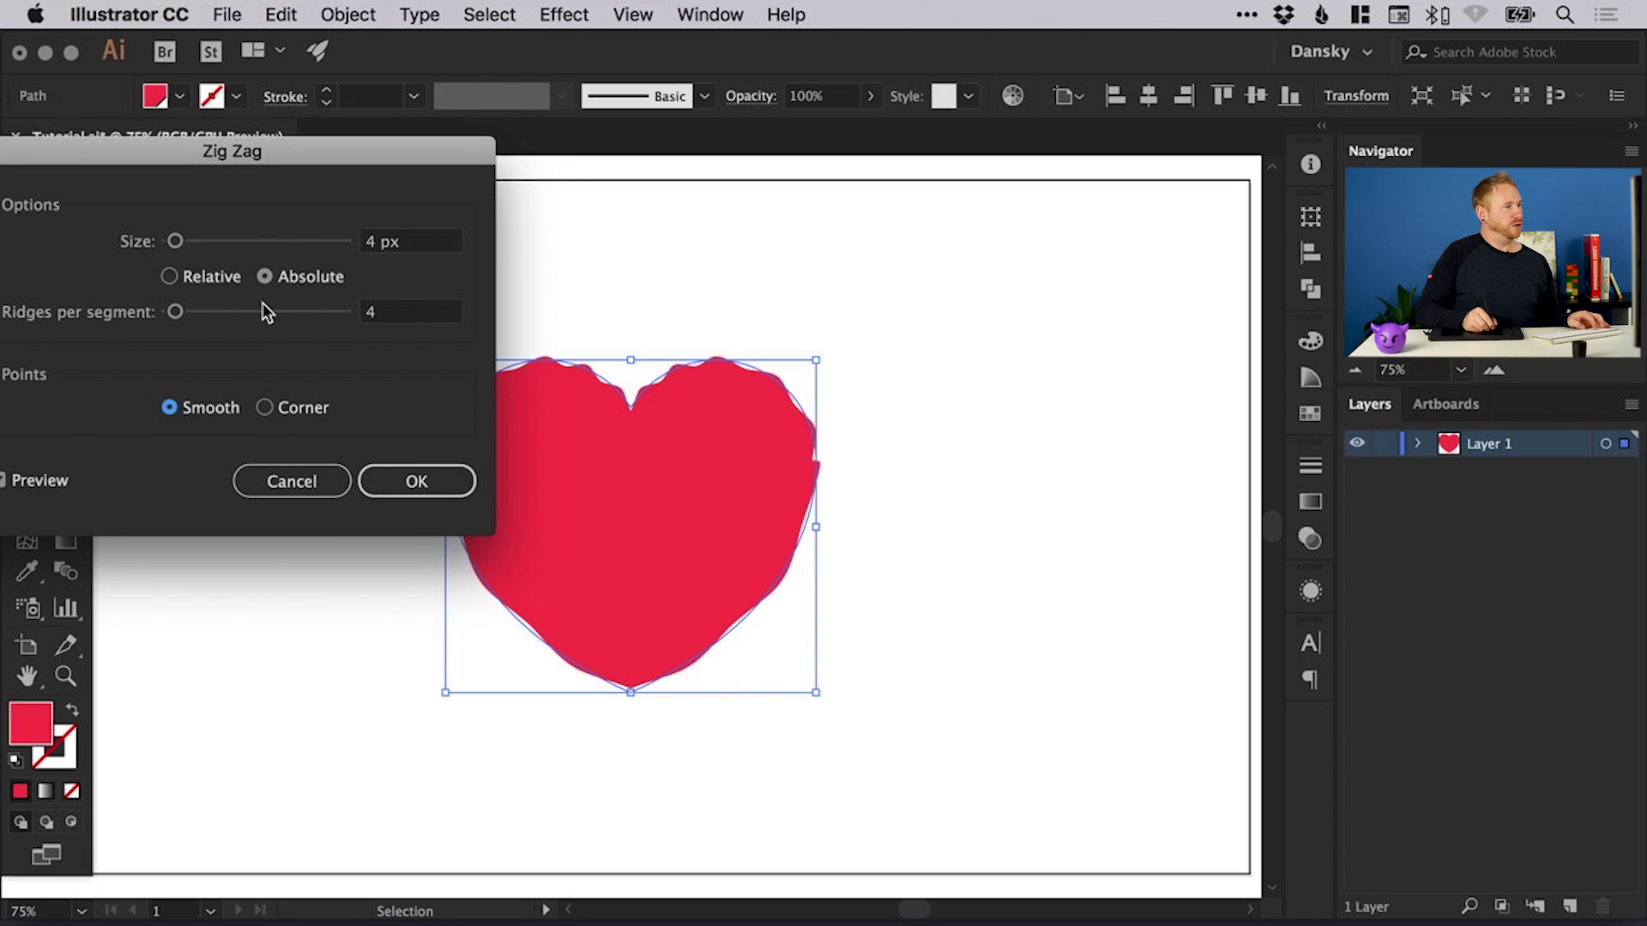
Set the Zig Zag to 10 px size with 8 ridges per segment and apply it
{"action": "left_click_drag", "start_coordinate": [267, 313], "coordinate": [305, 318]}
{"action": "left_click", "coordinate": [221, 242]}
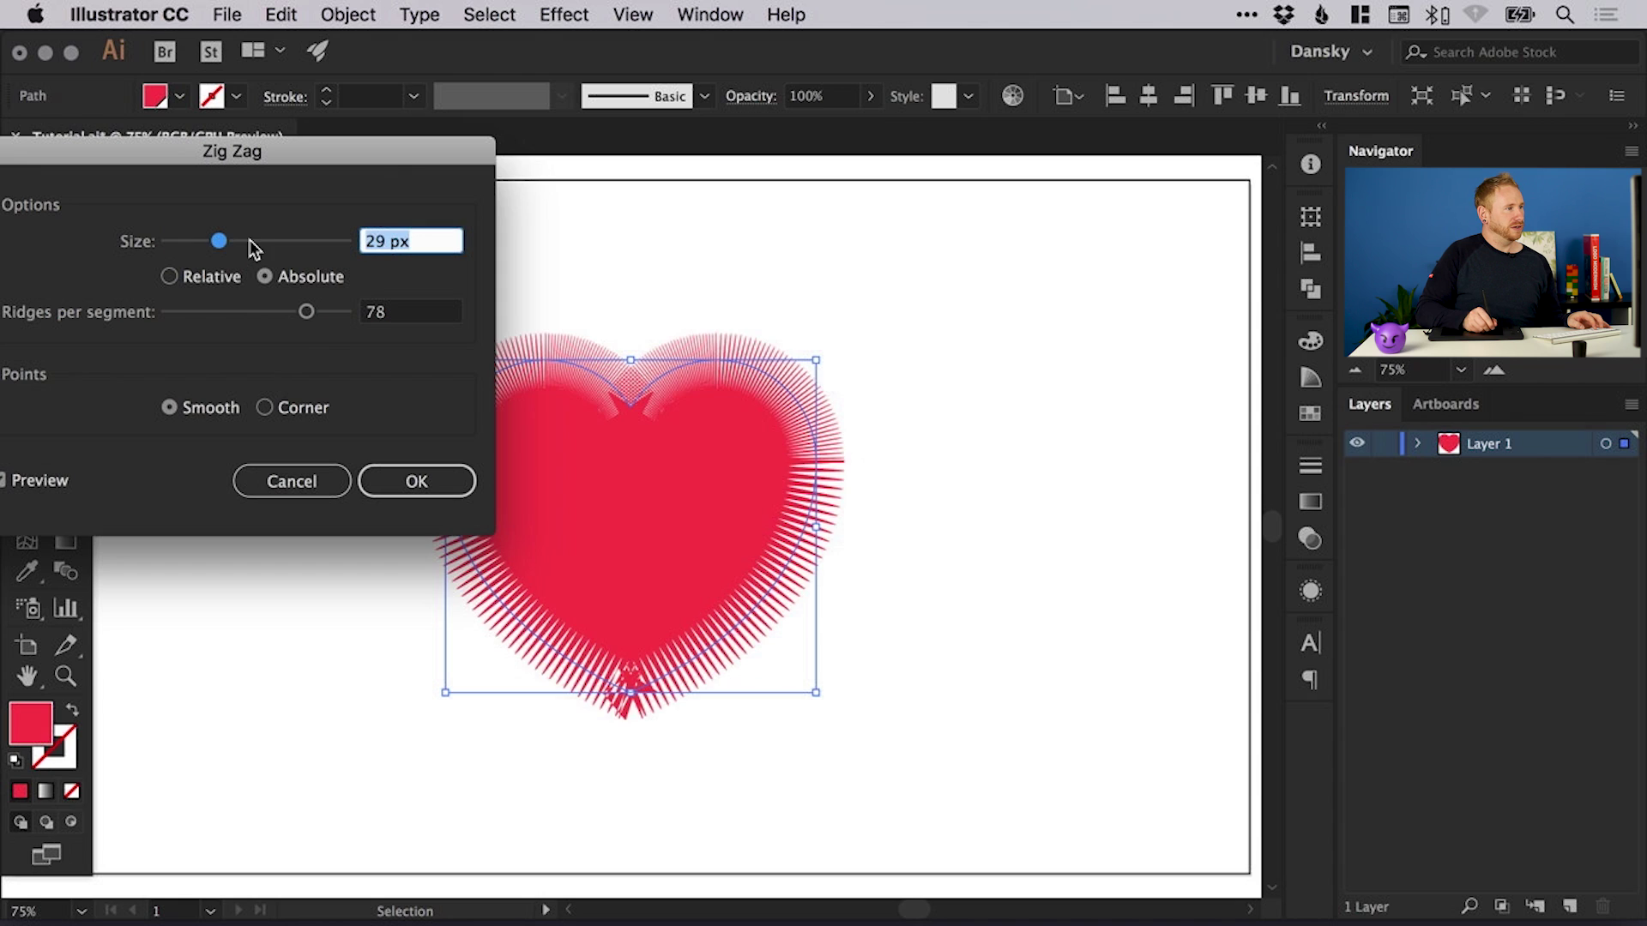
{"action": "left_click_drag", "start_coordinate": [255, 247], "coordinate": [187, 253]}
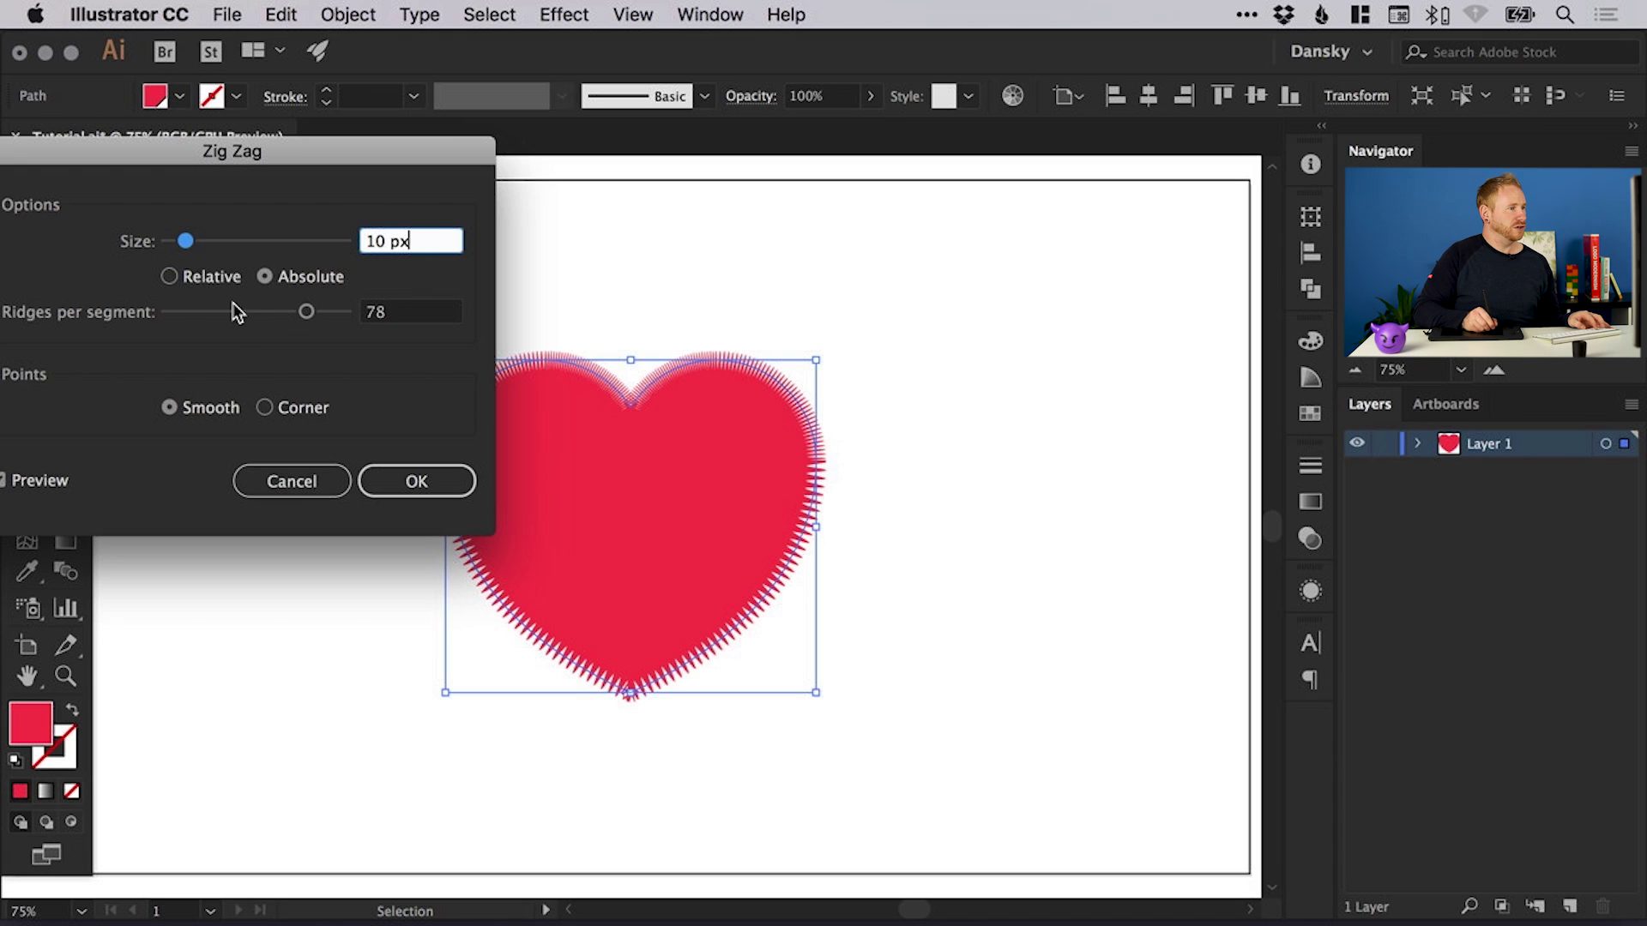
{"action": "left_click_drag", "start_coordinate": [237, 313], "coordinate": [181, 316]}
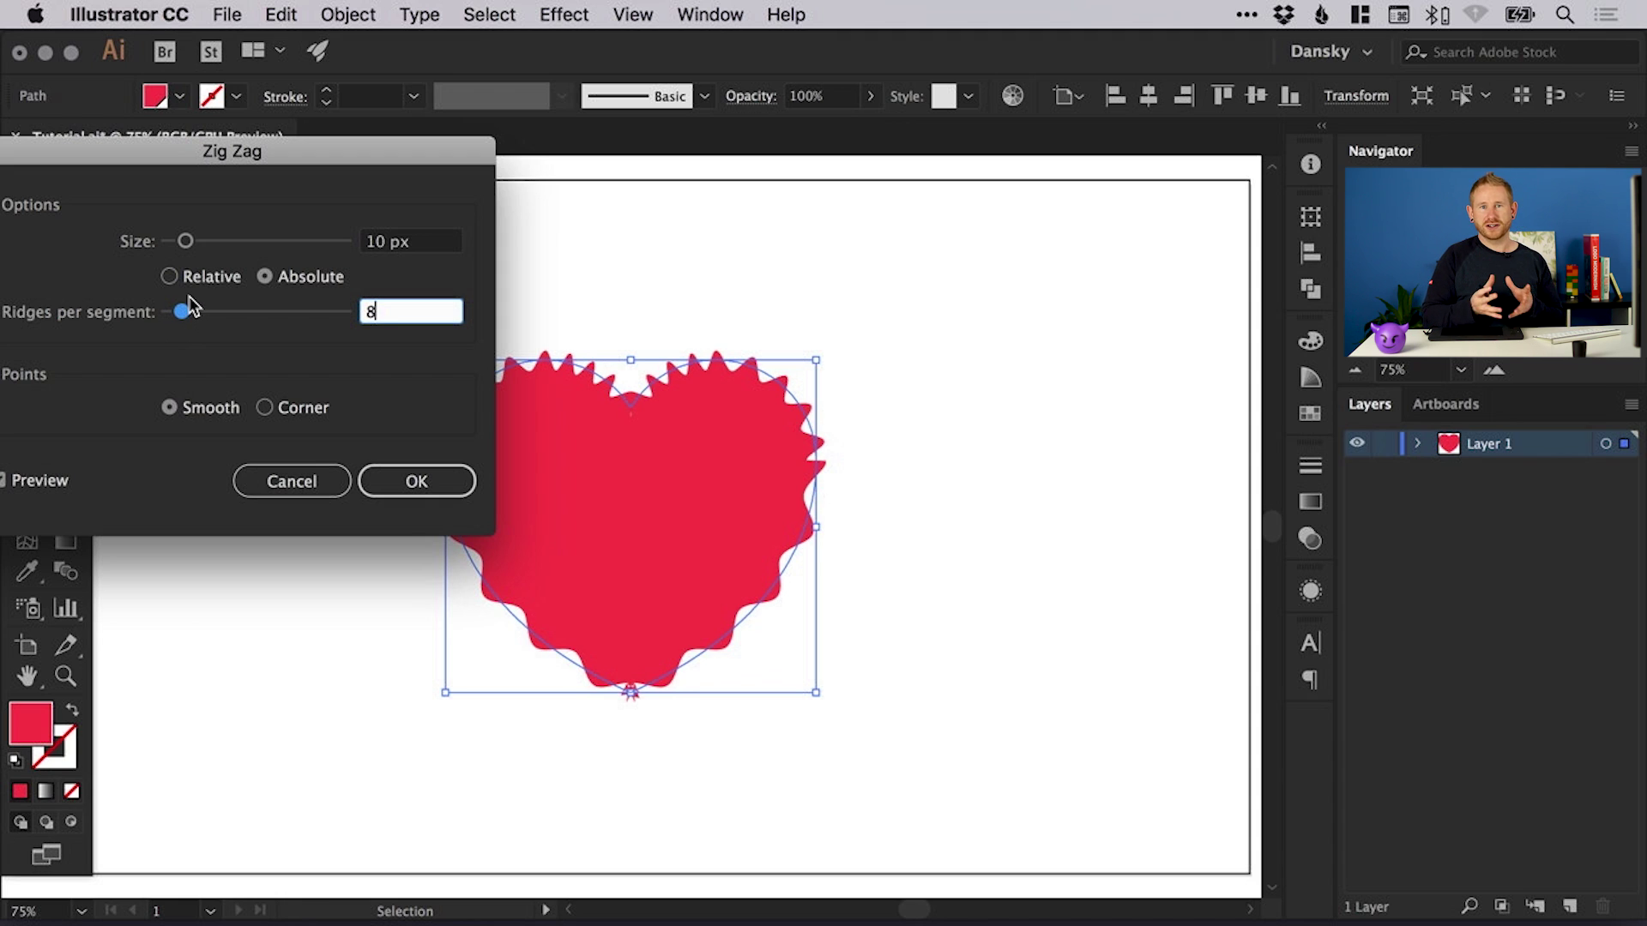
{"action": "left_click", "coordinate": [419, 481]}
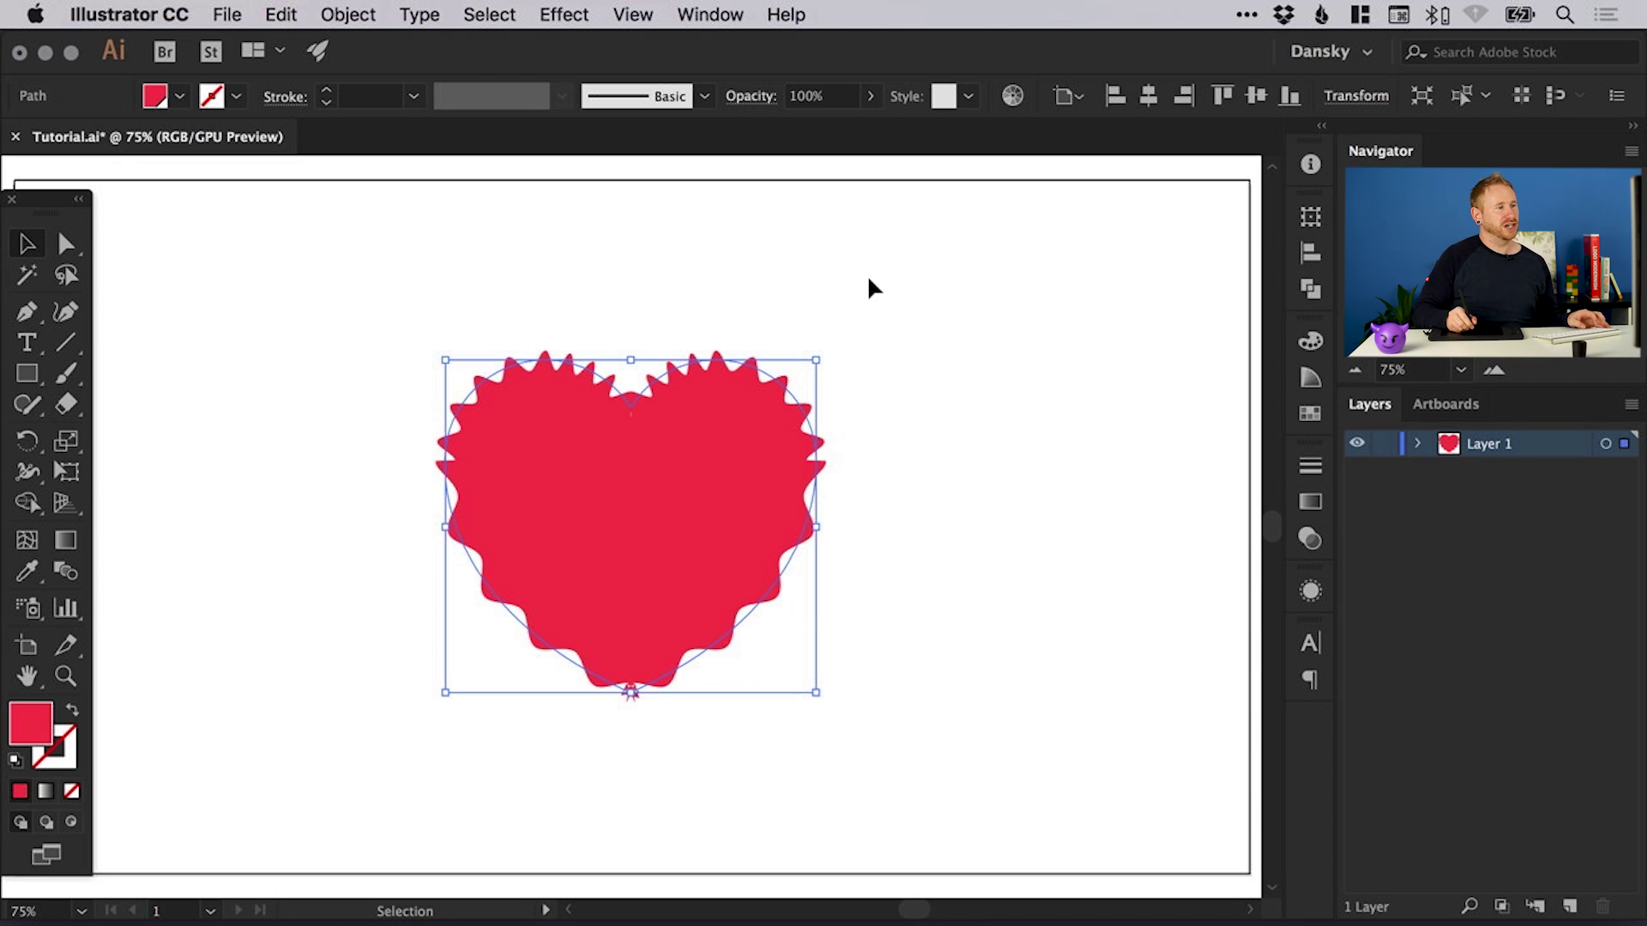
Check the heart's underlying path in Outline view before expanding, then return to Preview
{"action": "left_click", "coordinate": [909, 390]}
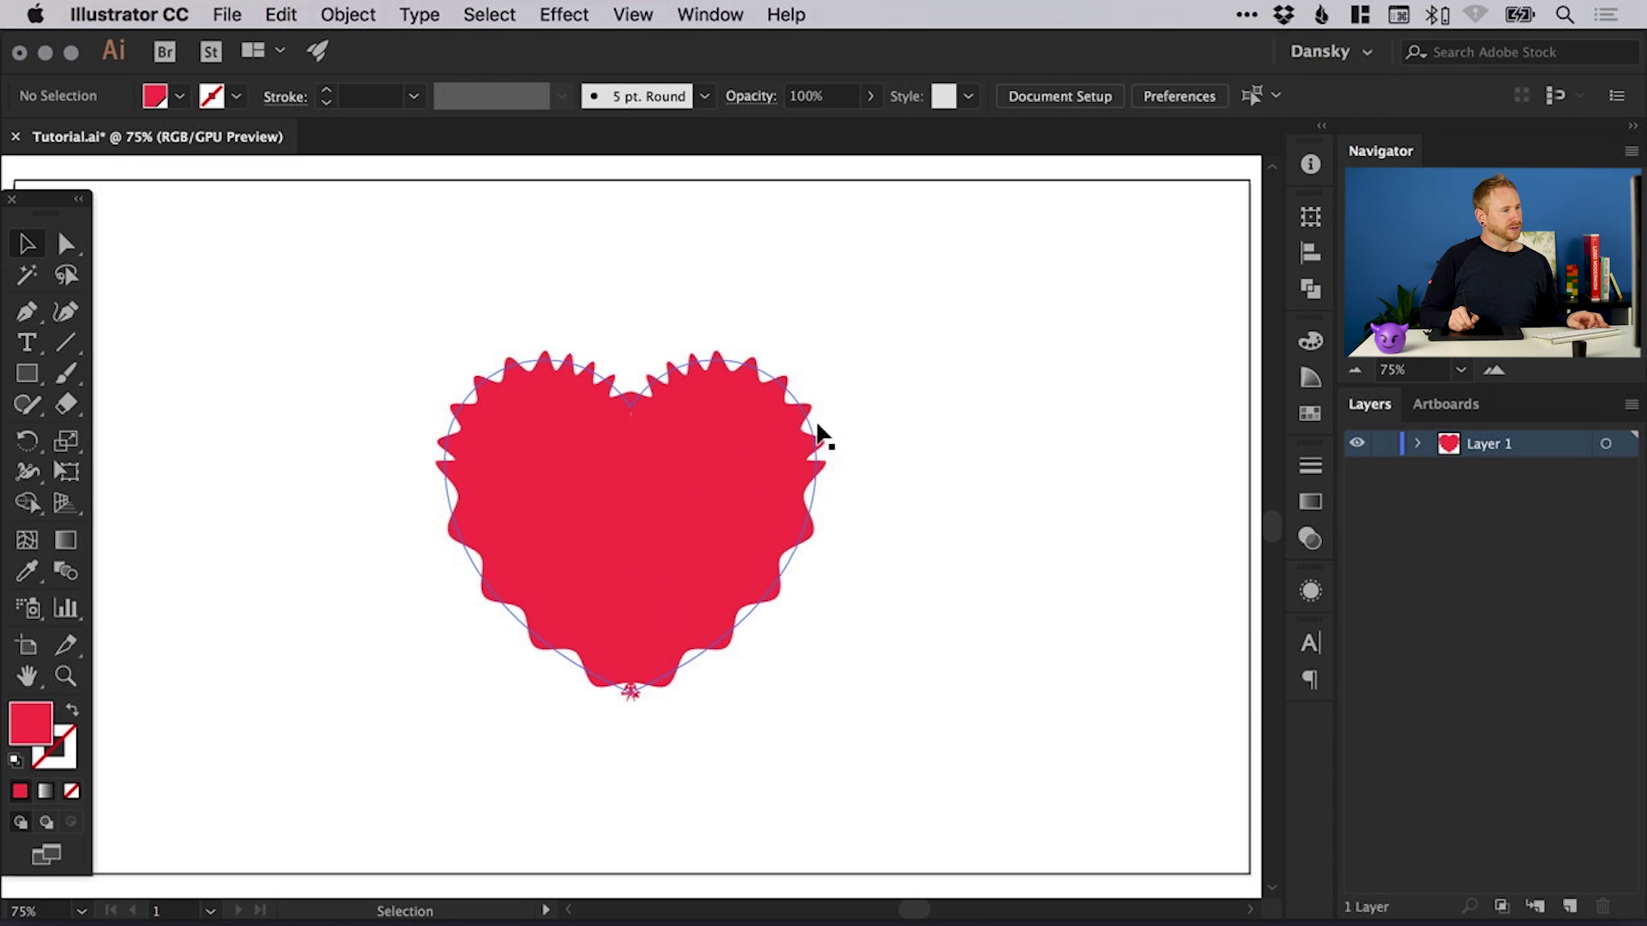
{"action": "left_click", "coordinate": [617, 514]}
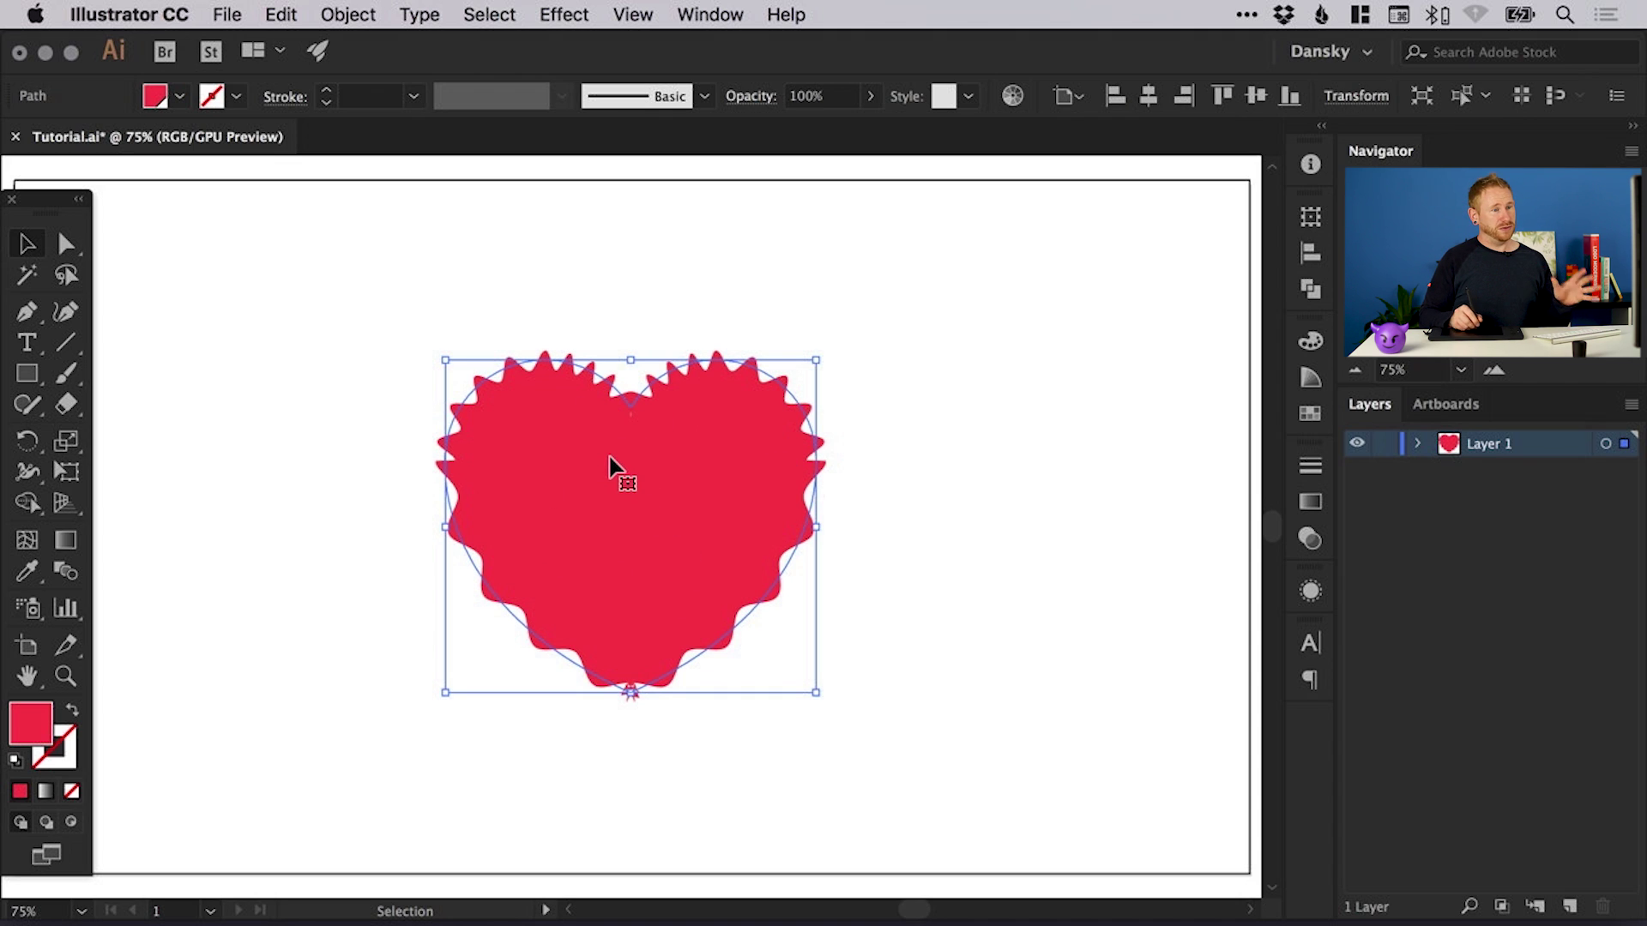
{"action": "left_click", "coordinate": [980, 485]}
{"action": "key", "text": "ctrl+y"}
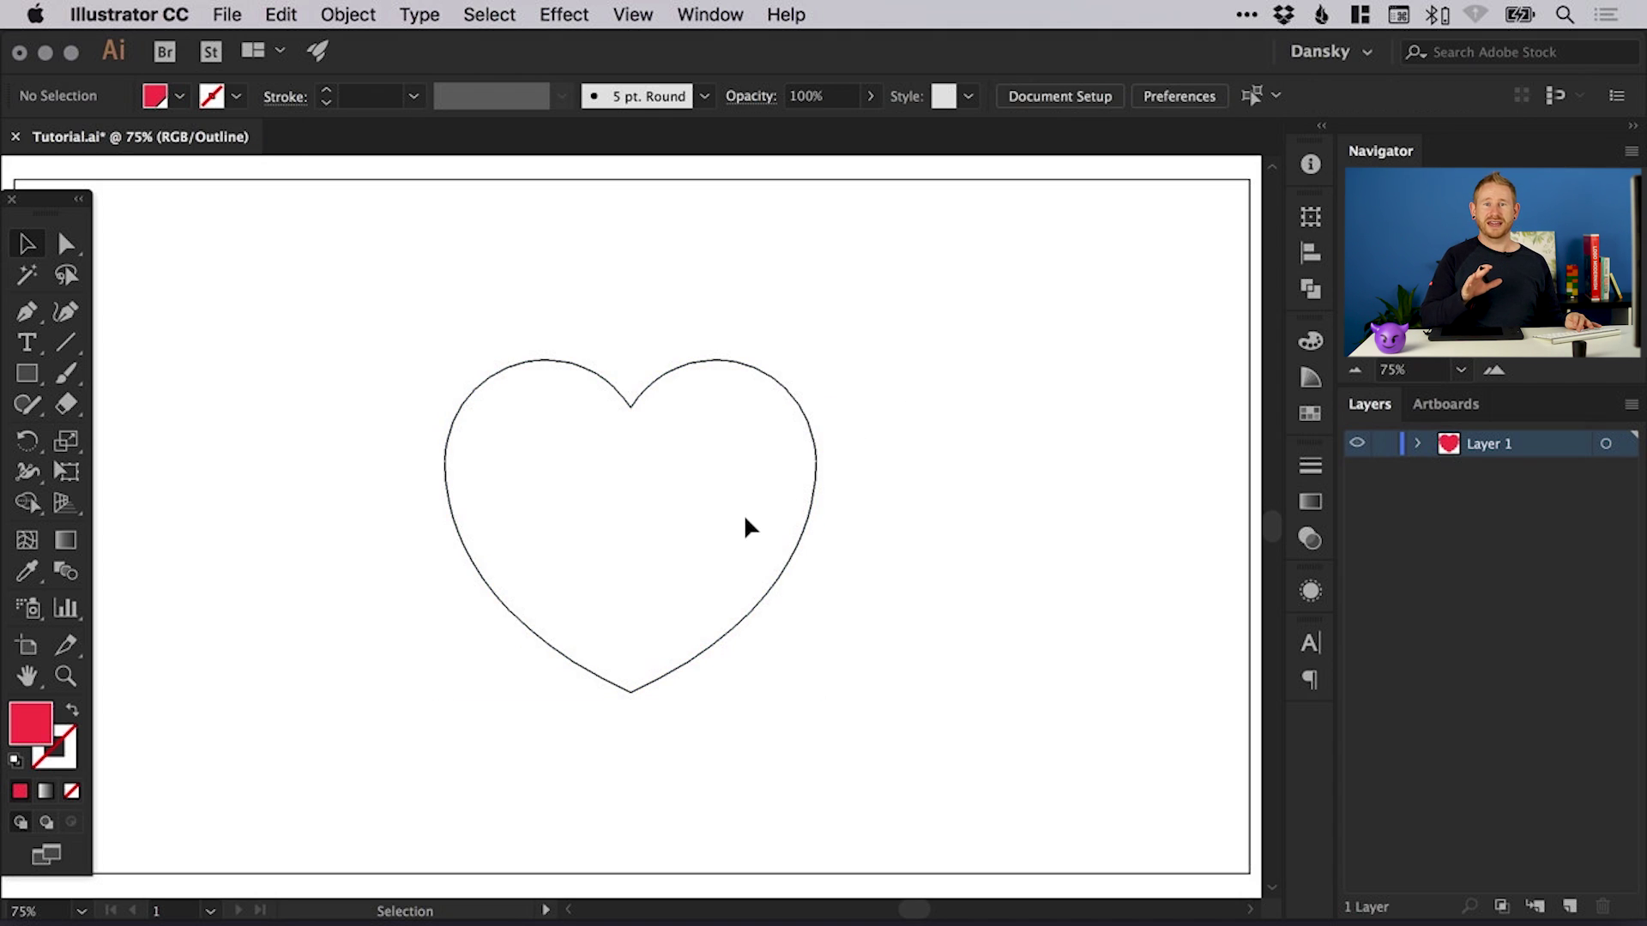
{"action": "key", "text": "ctrl+y"}
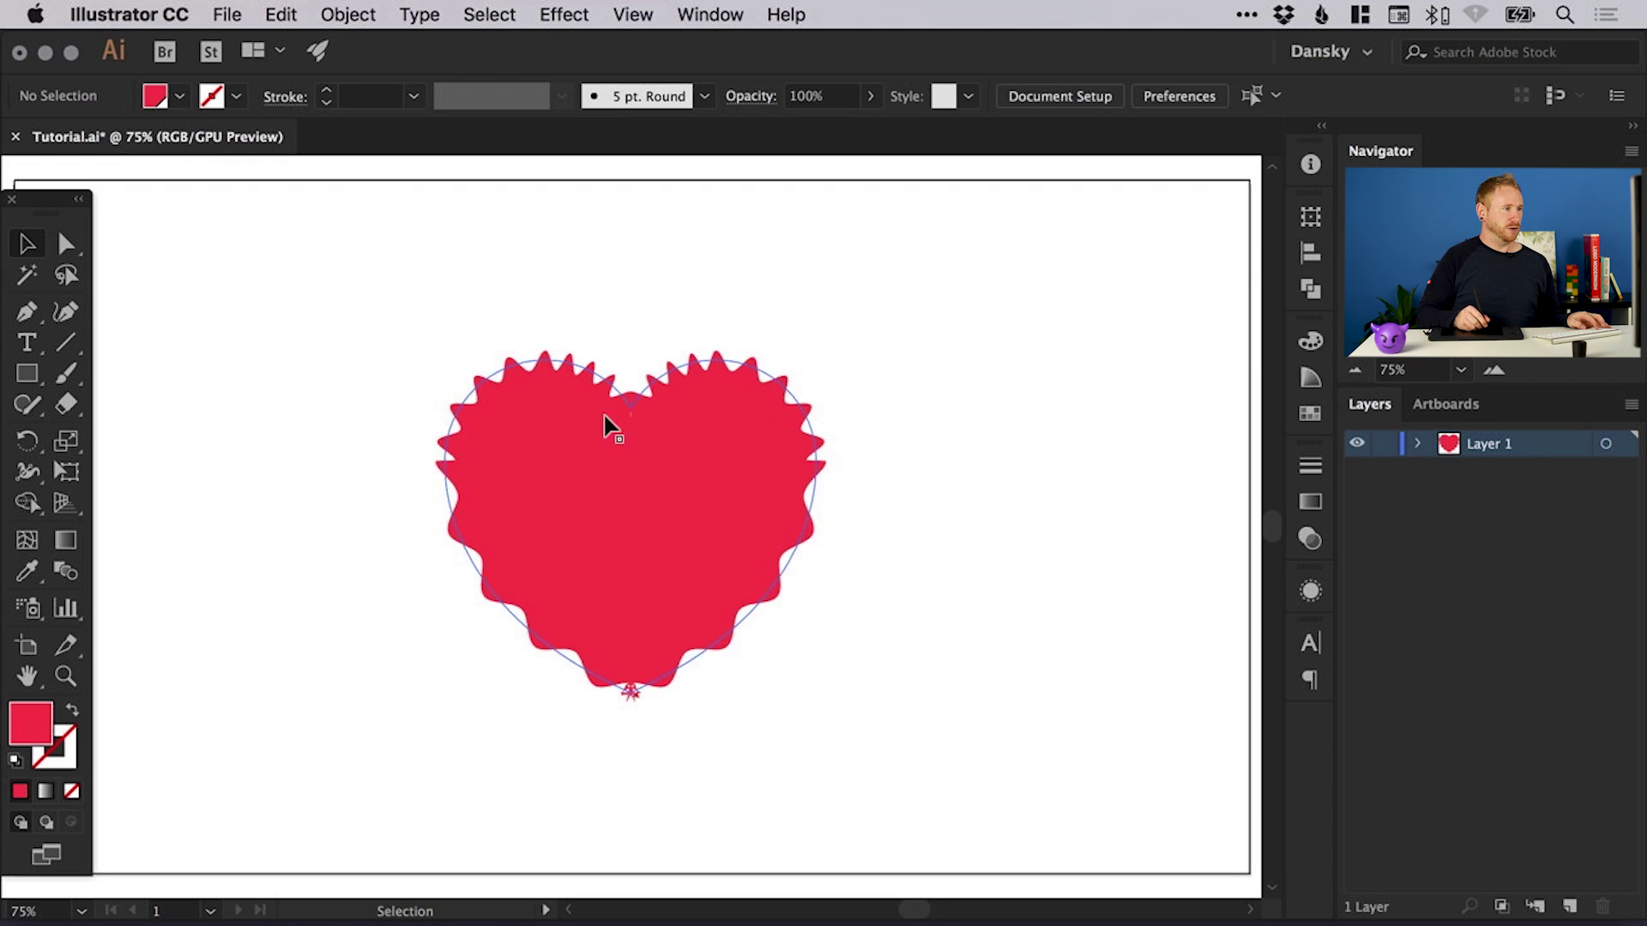
Apply Object > Expand Appearance to the heart and inspect its new anchor points in Outline view
{"action": "left_click", "coordinate": [628, 477]}
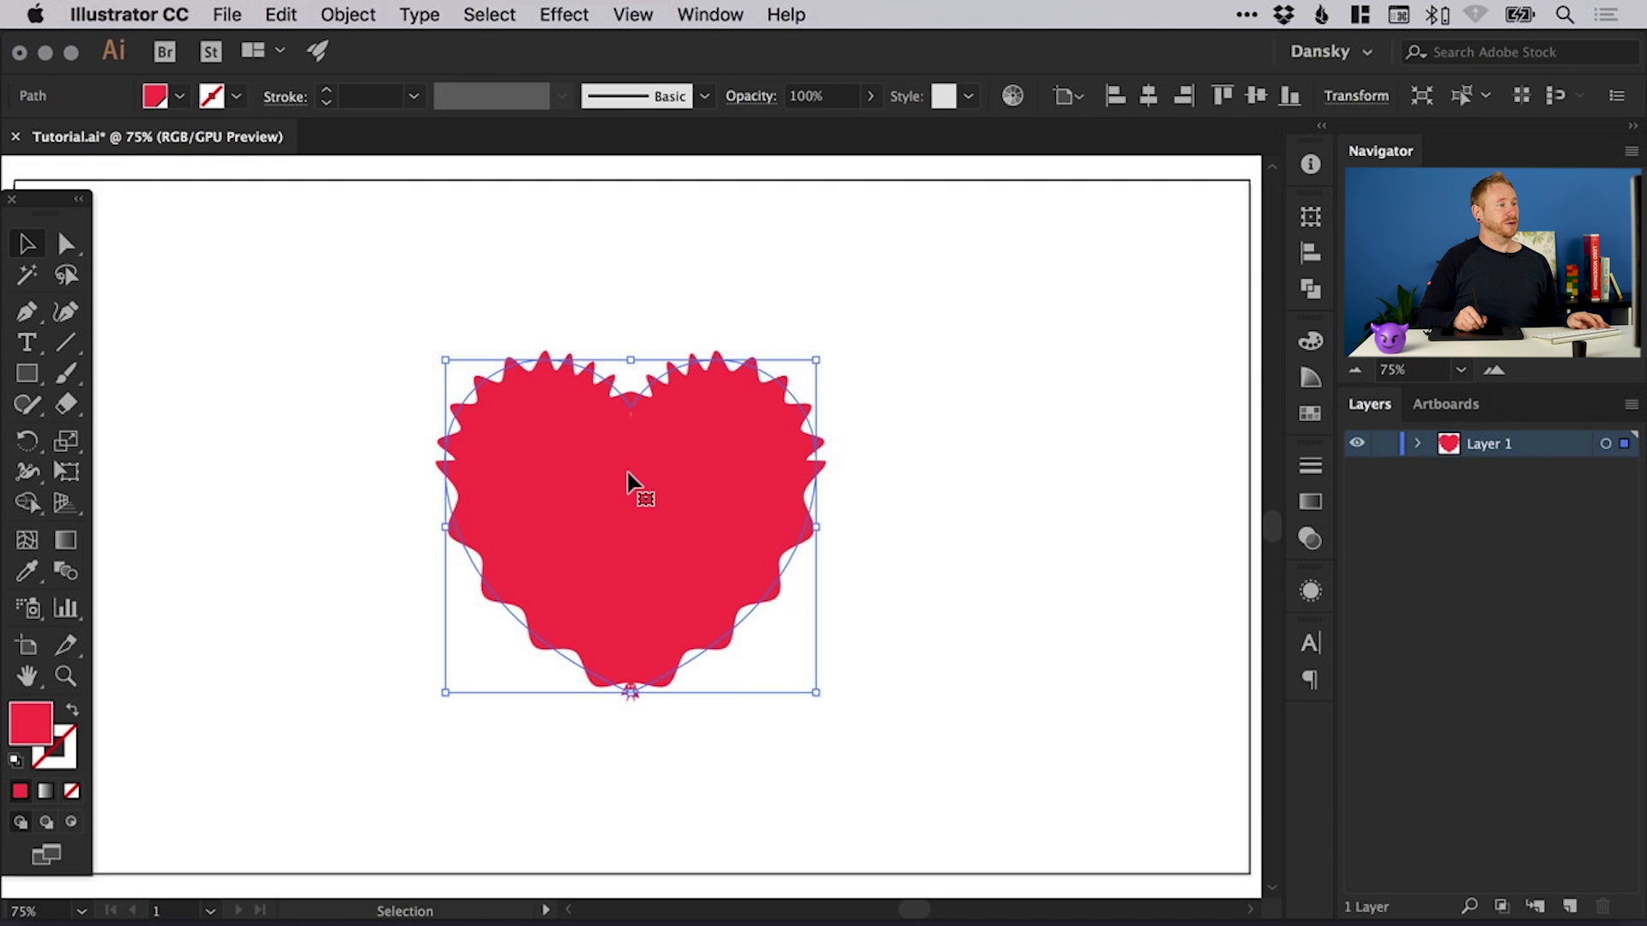
{"action": "left_click", "coordinate": [347, 18]}
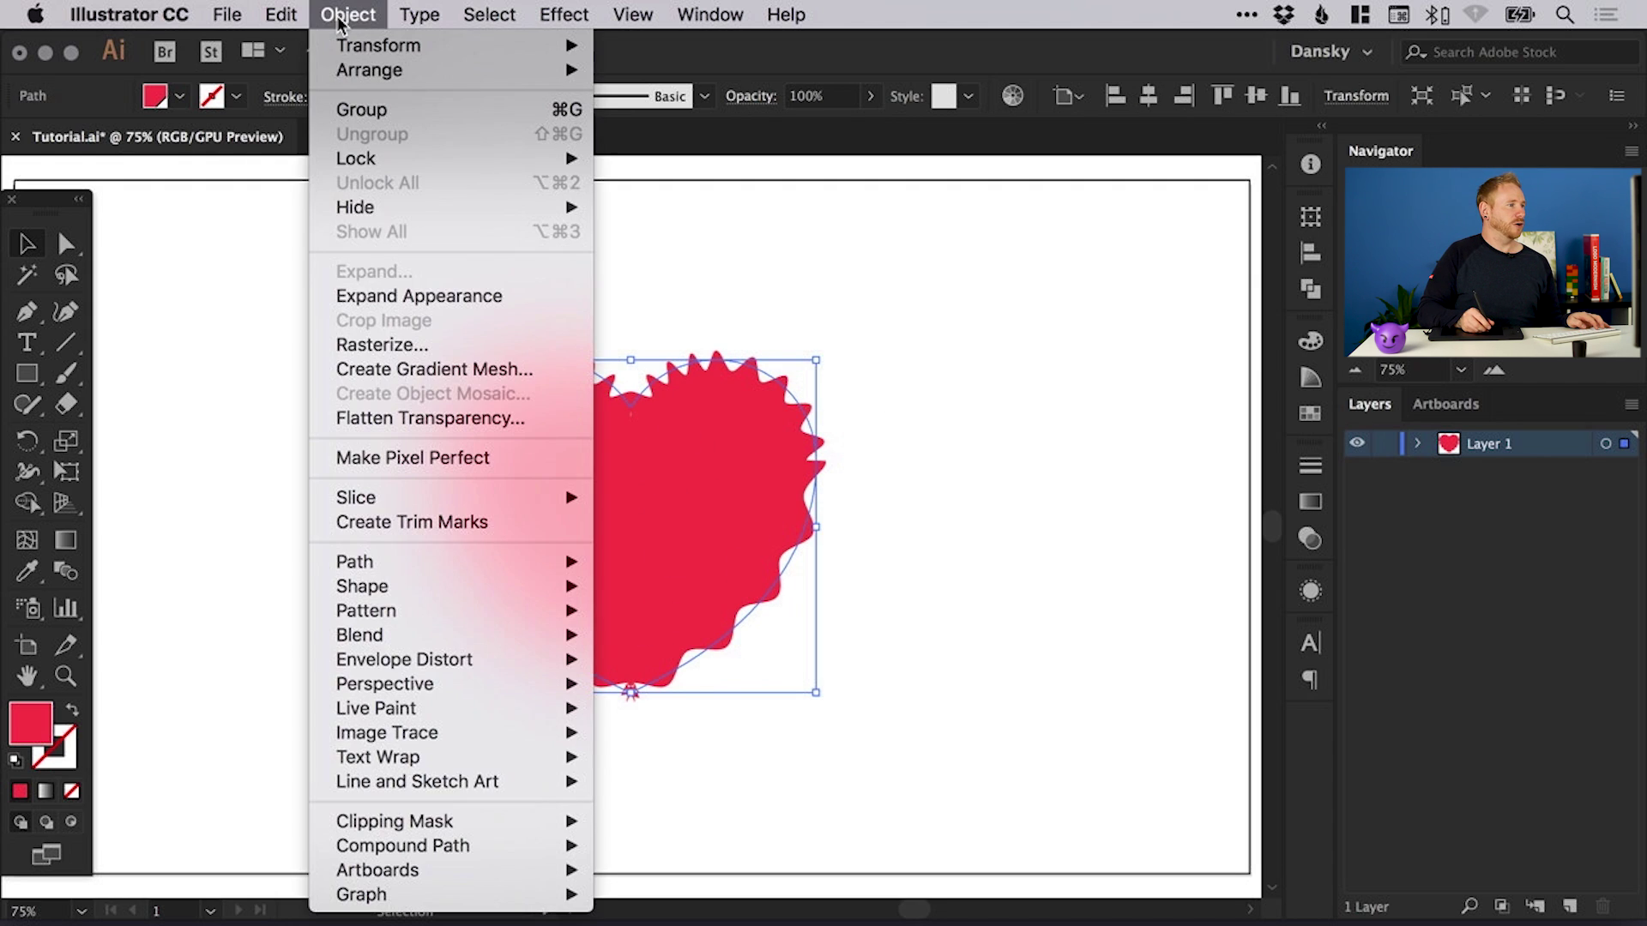
{"action": "left_click", "coordinate": [413, 295]}
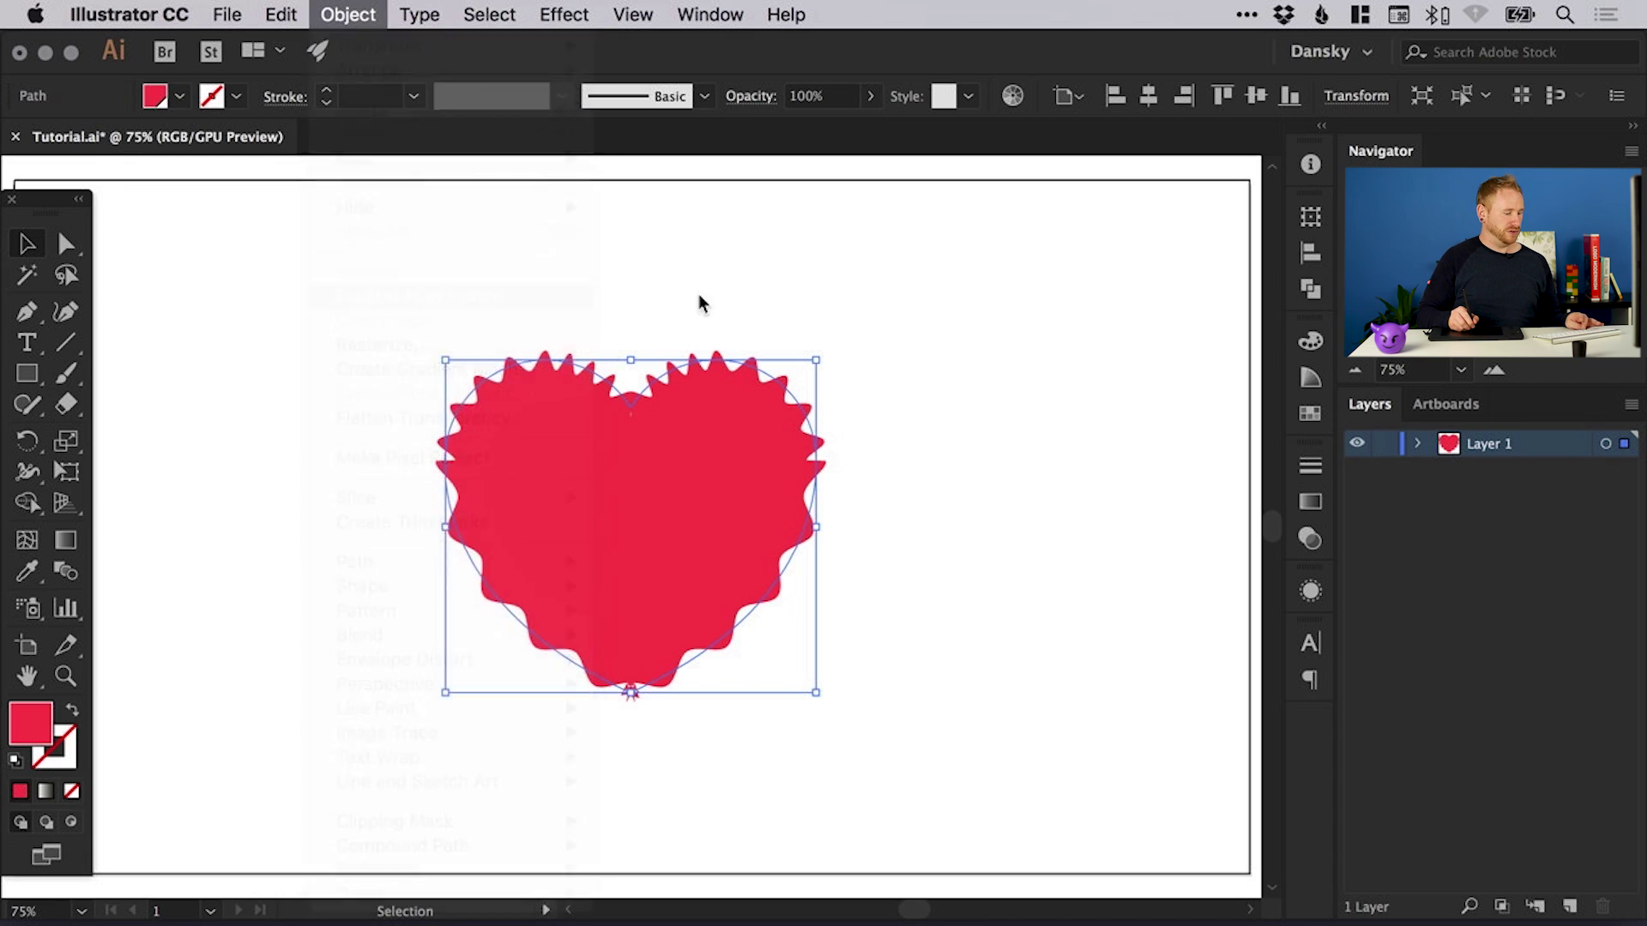
{"action": "left_click", "coordinate": [954, 407]}
{"action": "key", "text": "super+y"}
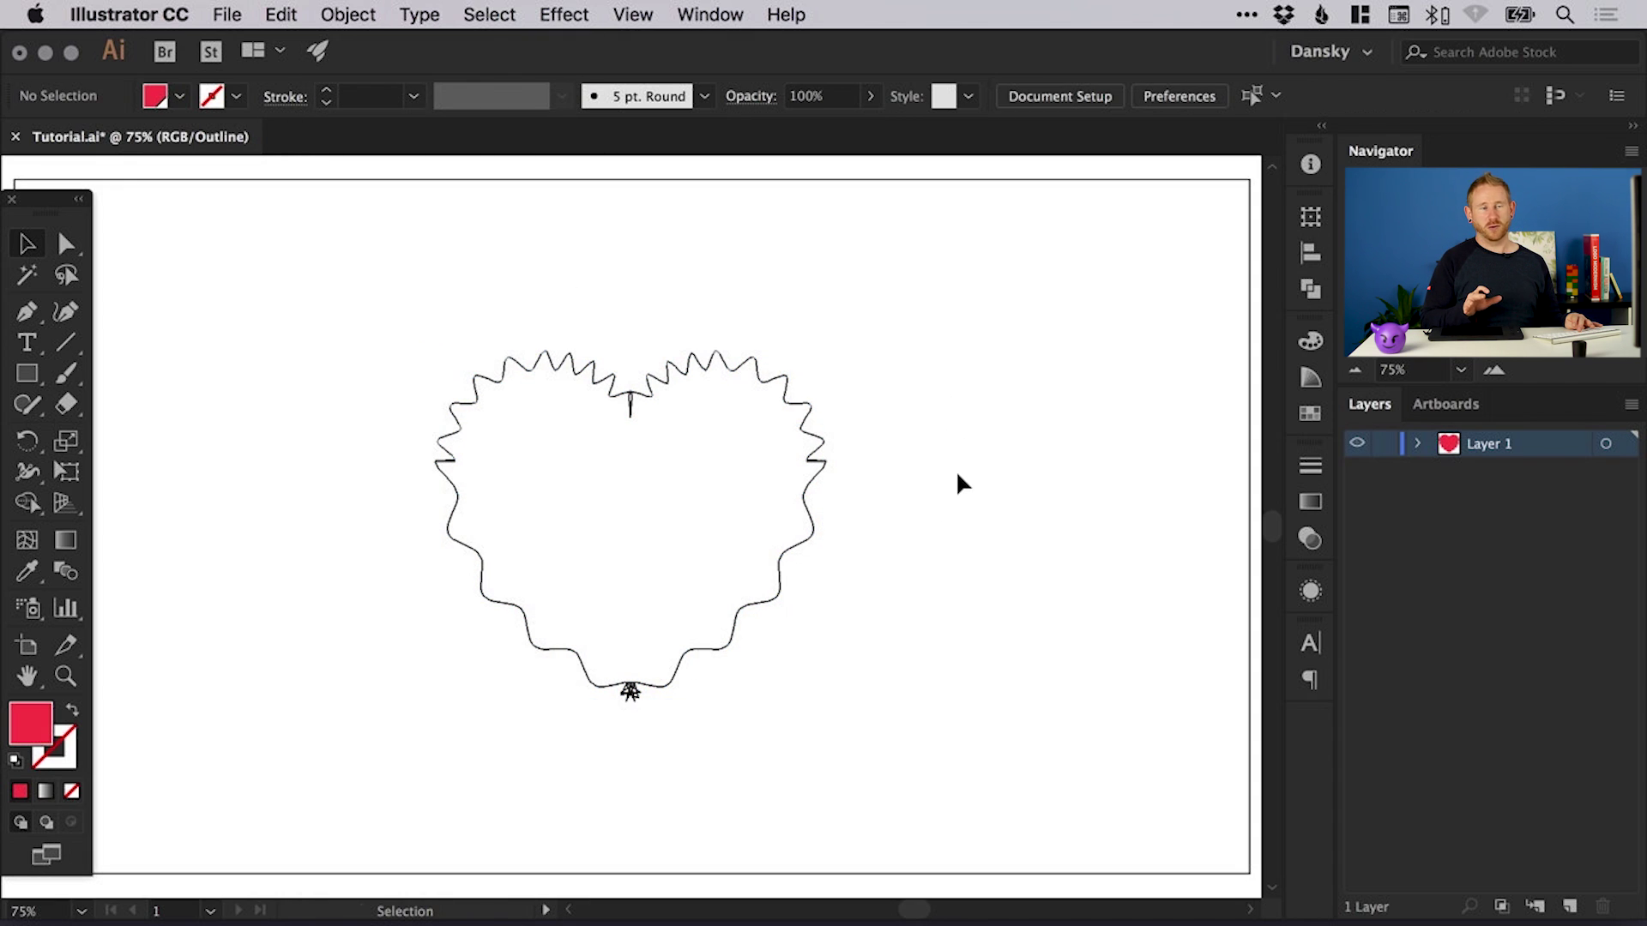
{"action": "key", "text": "a"}
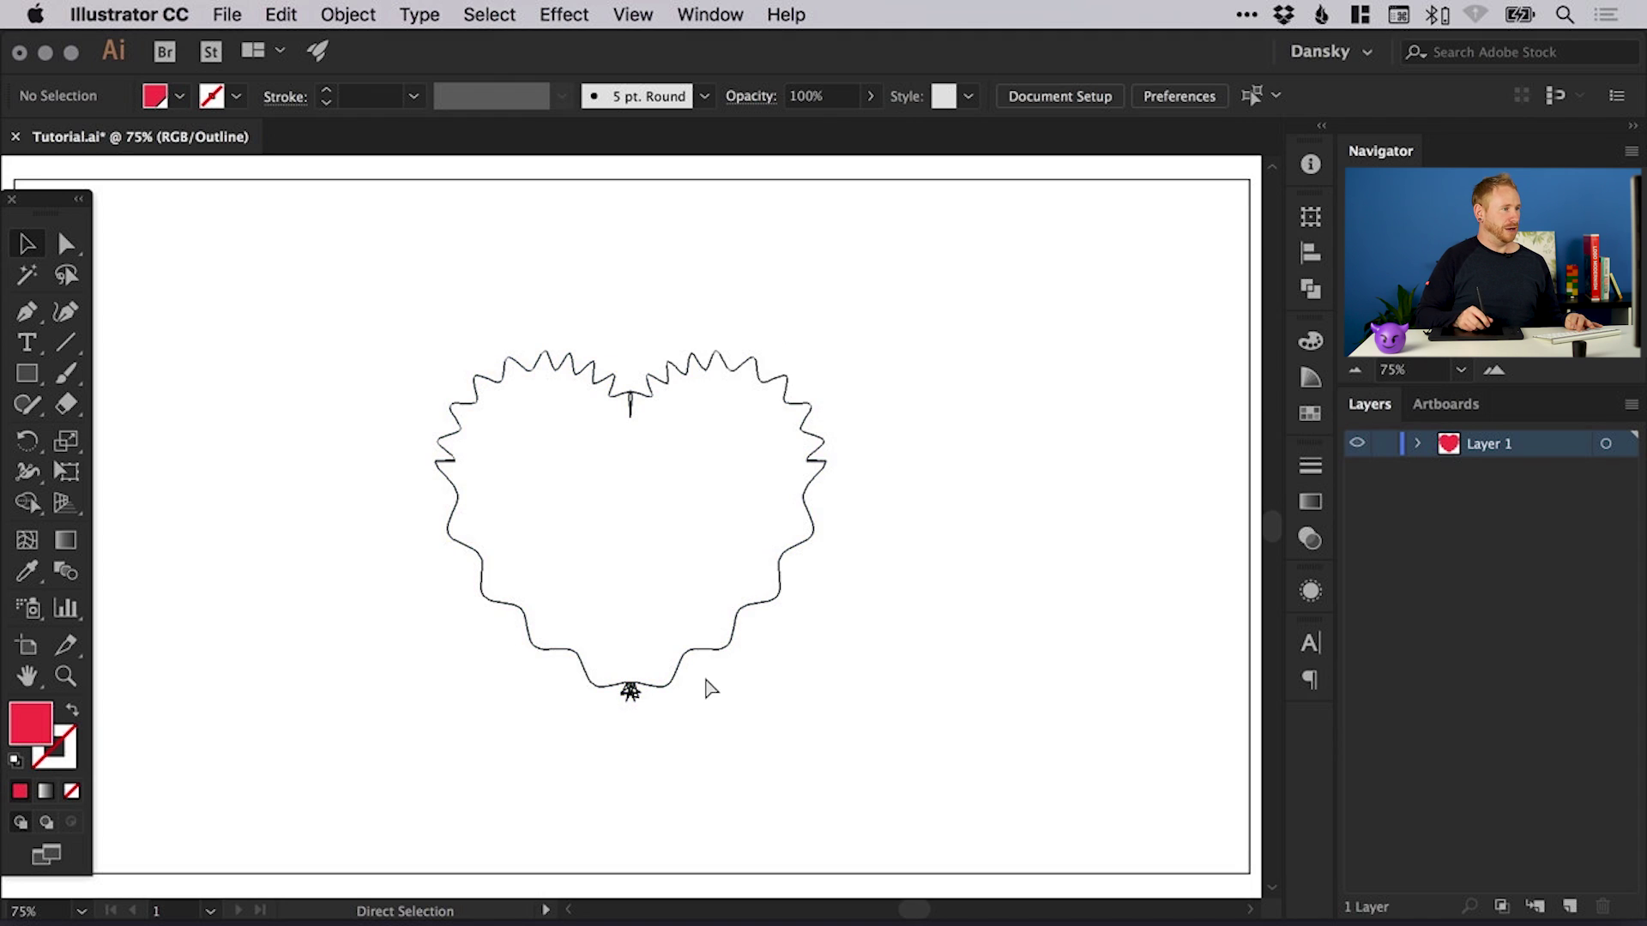
{"action": "key", "text": "super+y"}
{"action": "key", "text": "v"}
{"action": "left_click", "coordinate": [759, 497]}
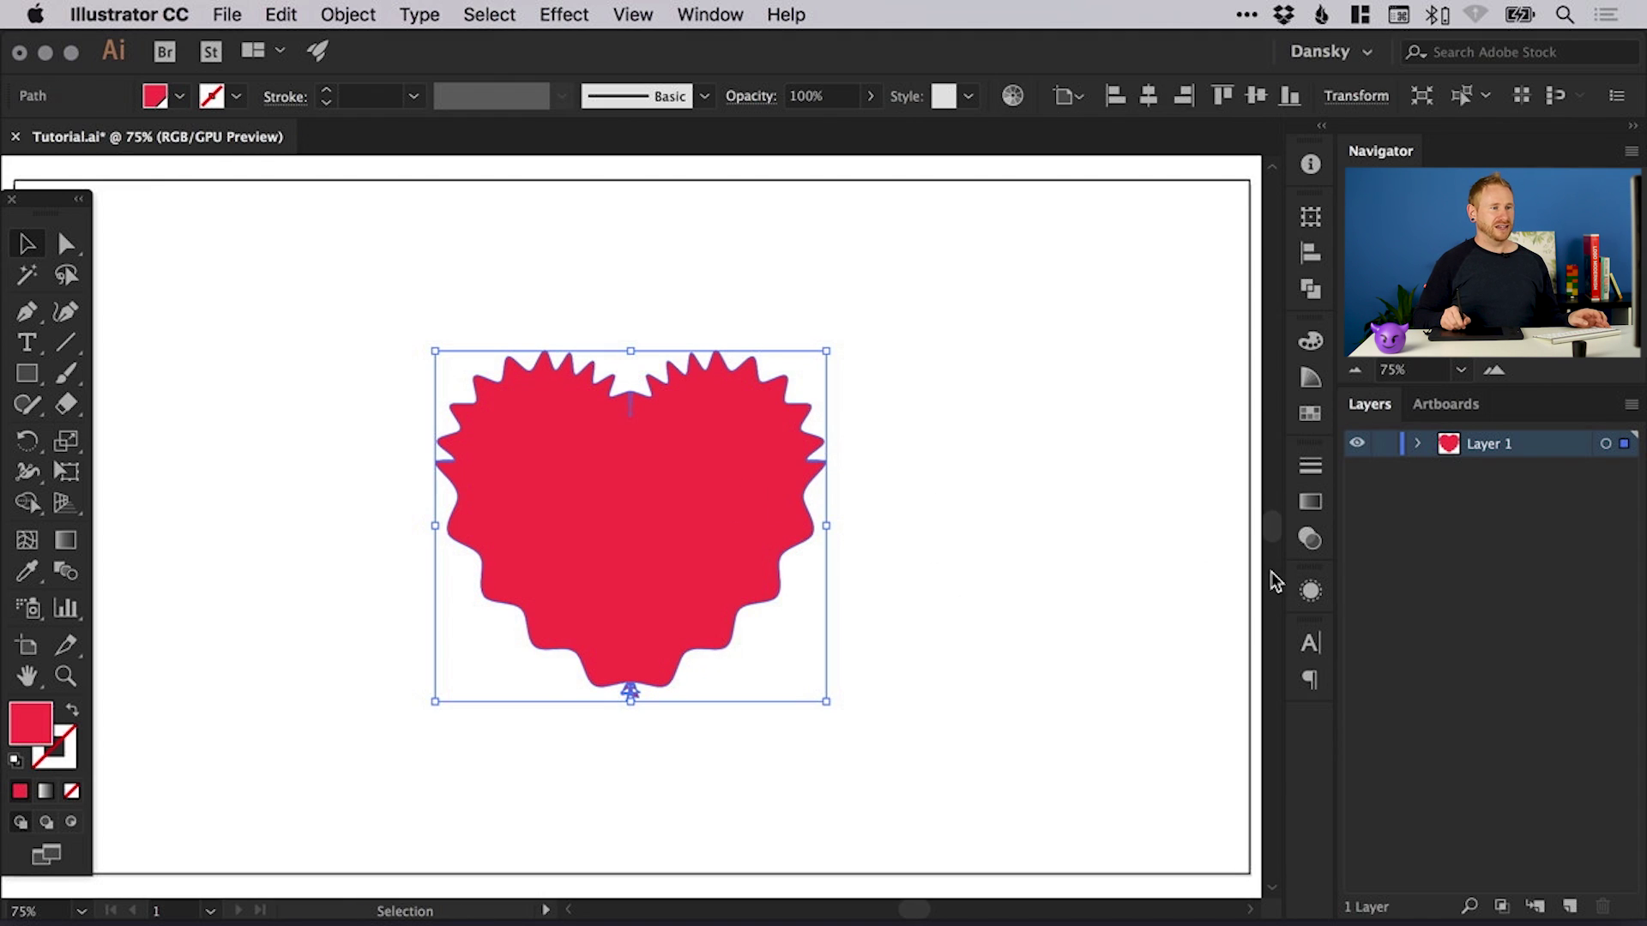
Review the heart in the Appearance panel, then undo Expand Appearance to restore the live Zig Zag
{"action": "left_click", "coordinate": [1310, 591]}
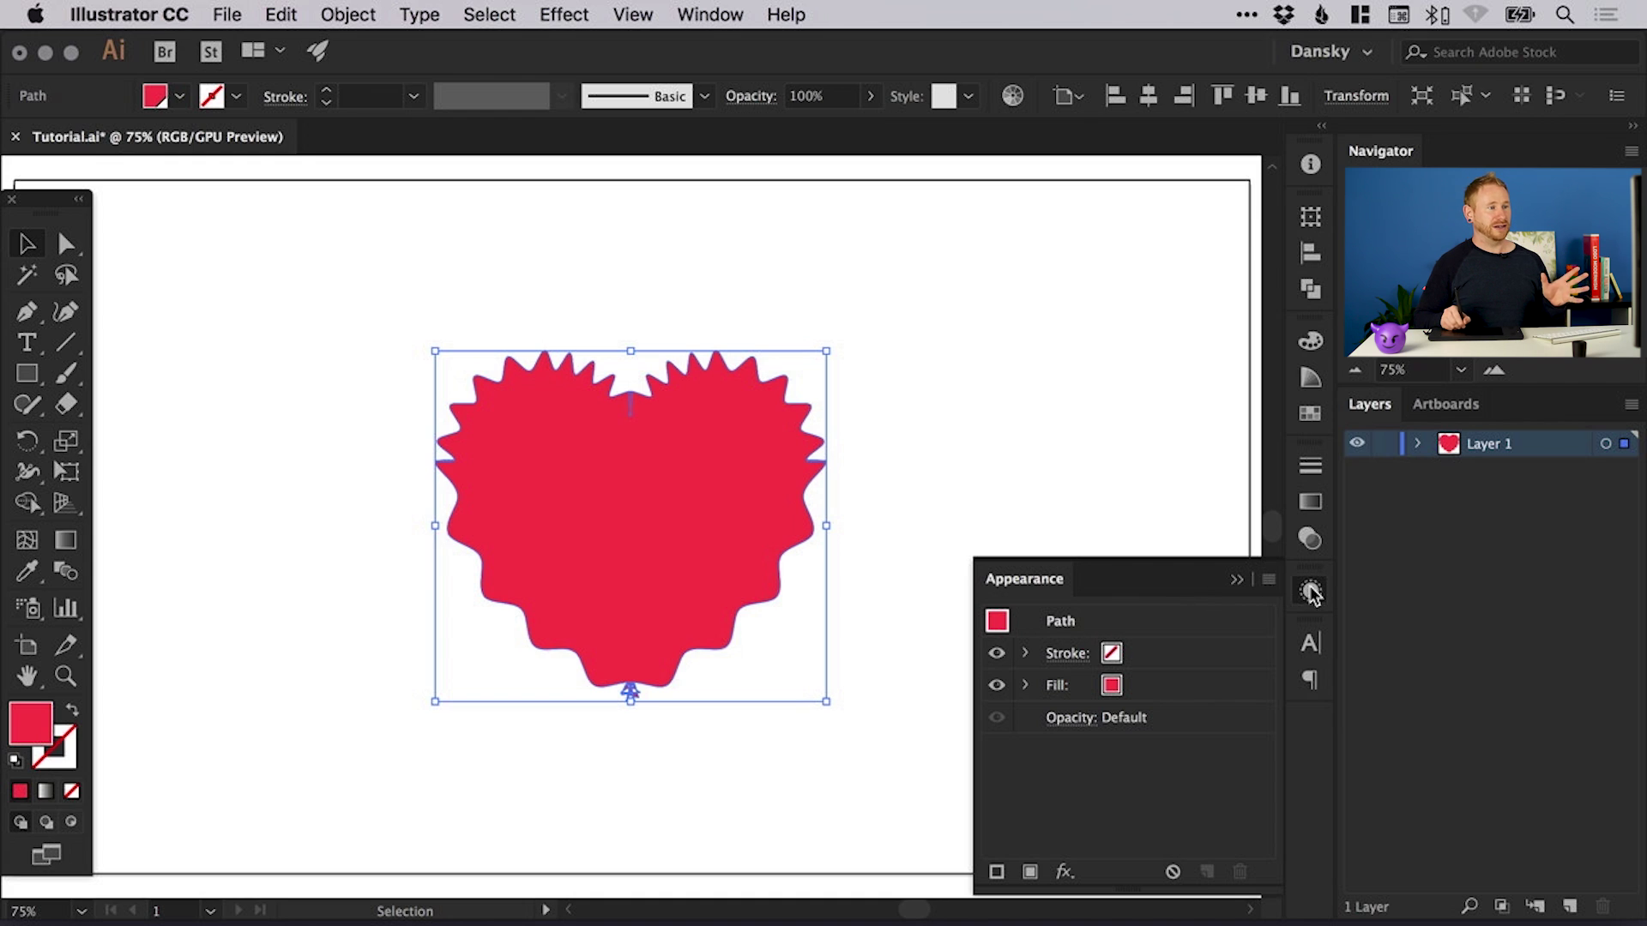
{"action": "left_click", "coordinate": [1311, 591]}
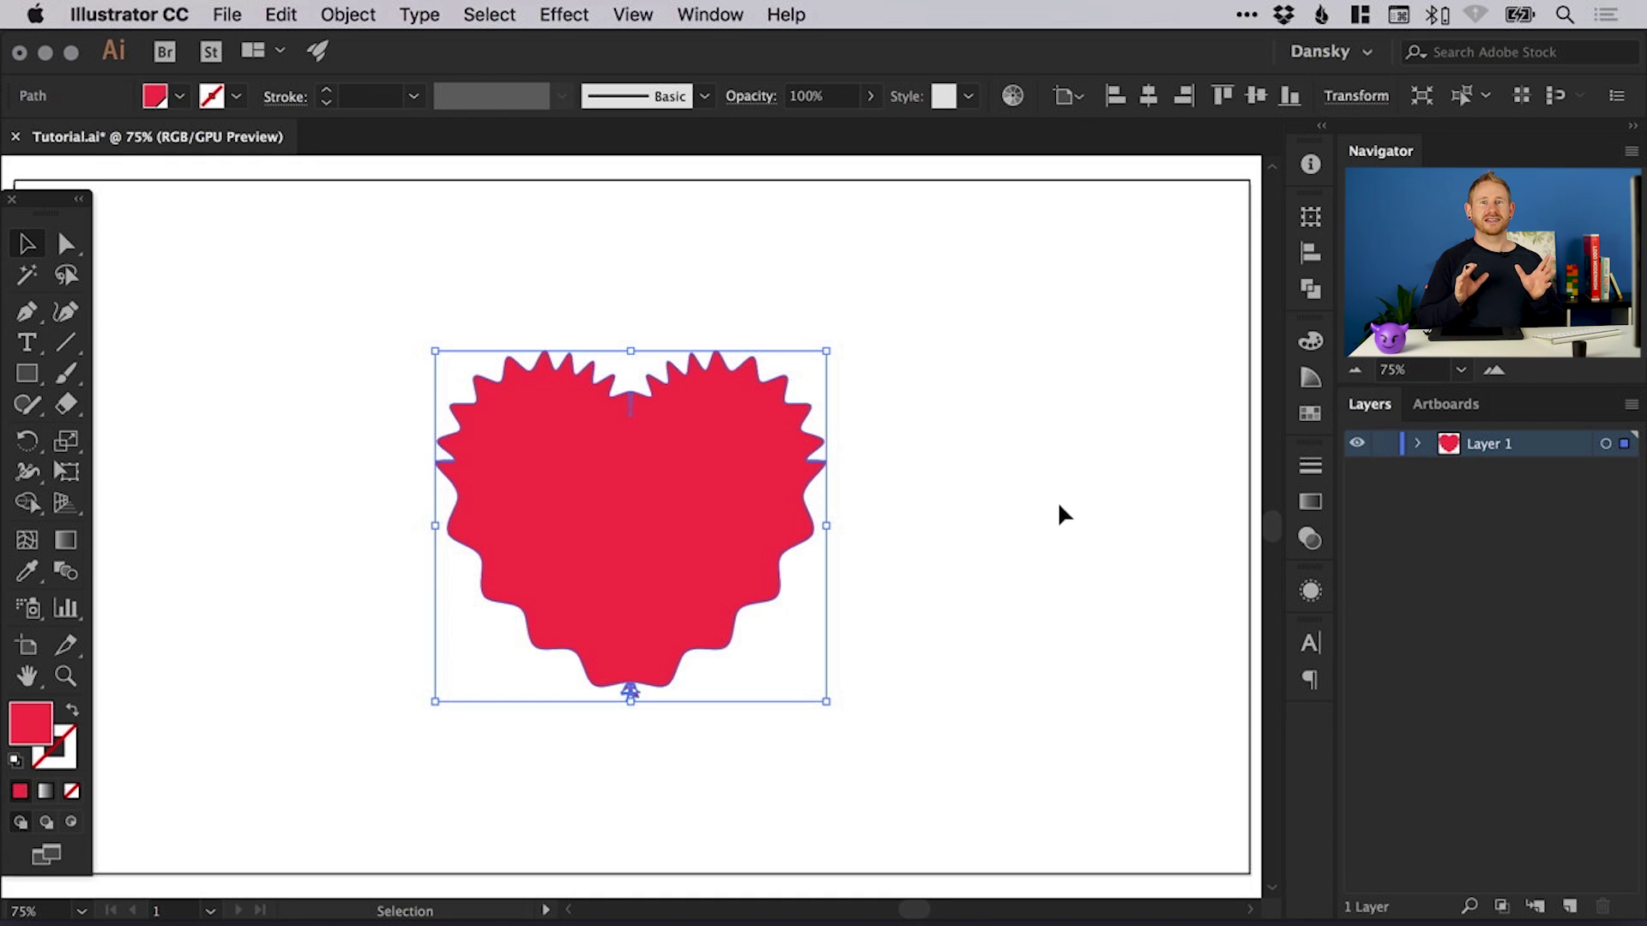
{"action": "left_click", "coordinate": [1309, 584]}
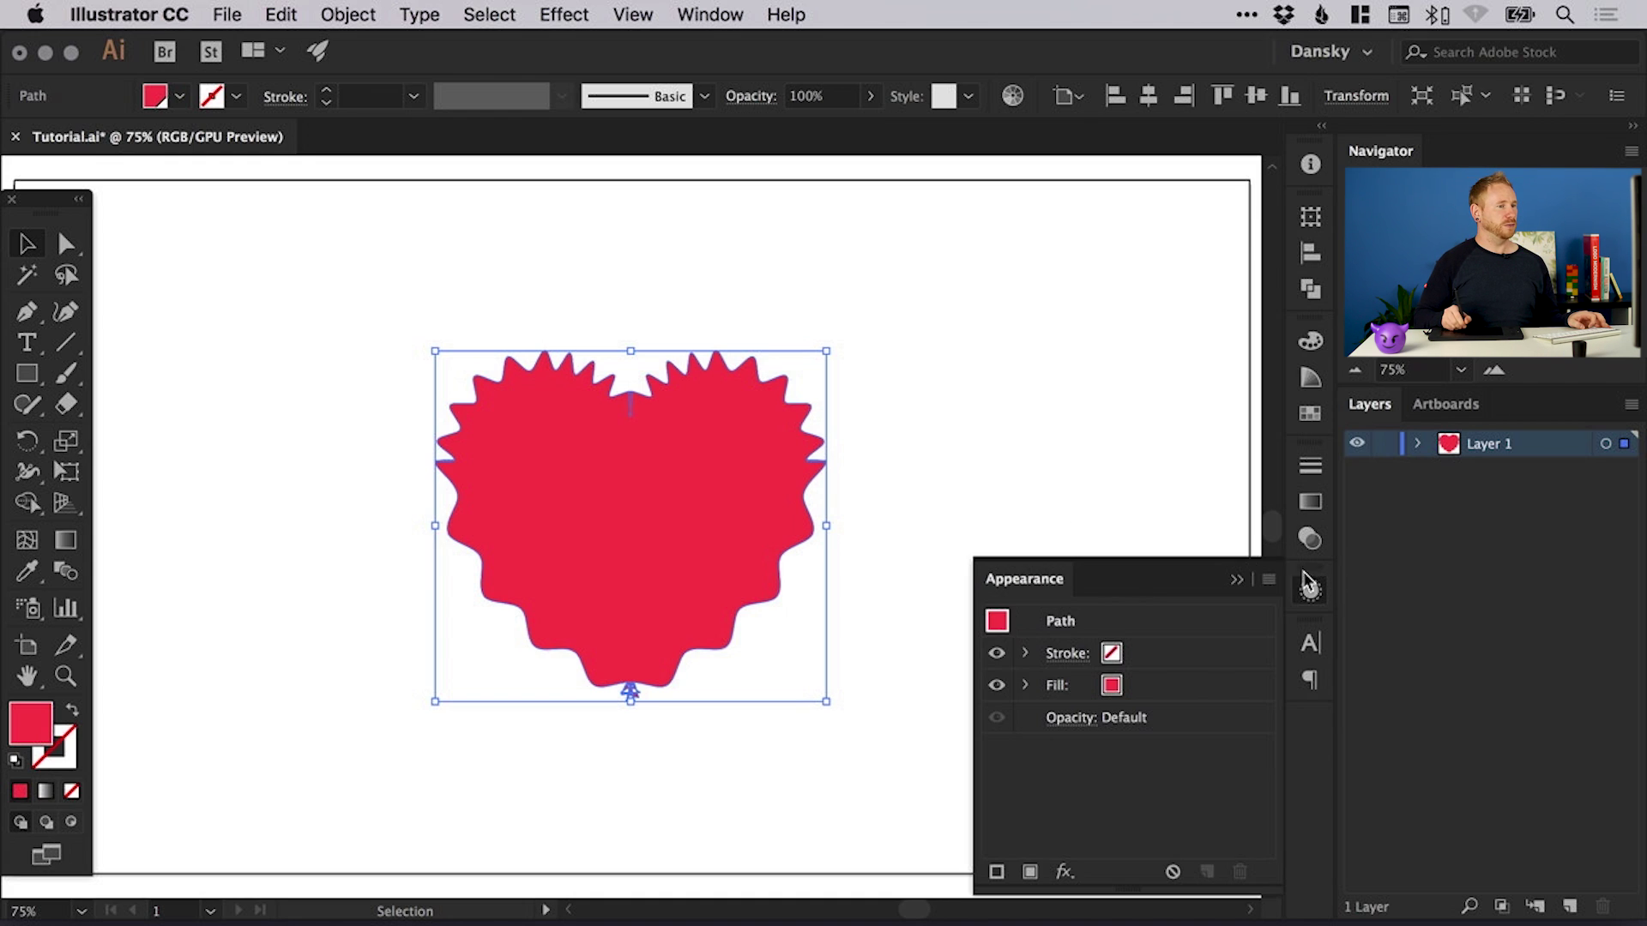
{"action": "key", "text": "super+z"}
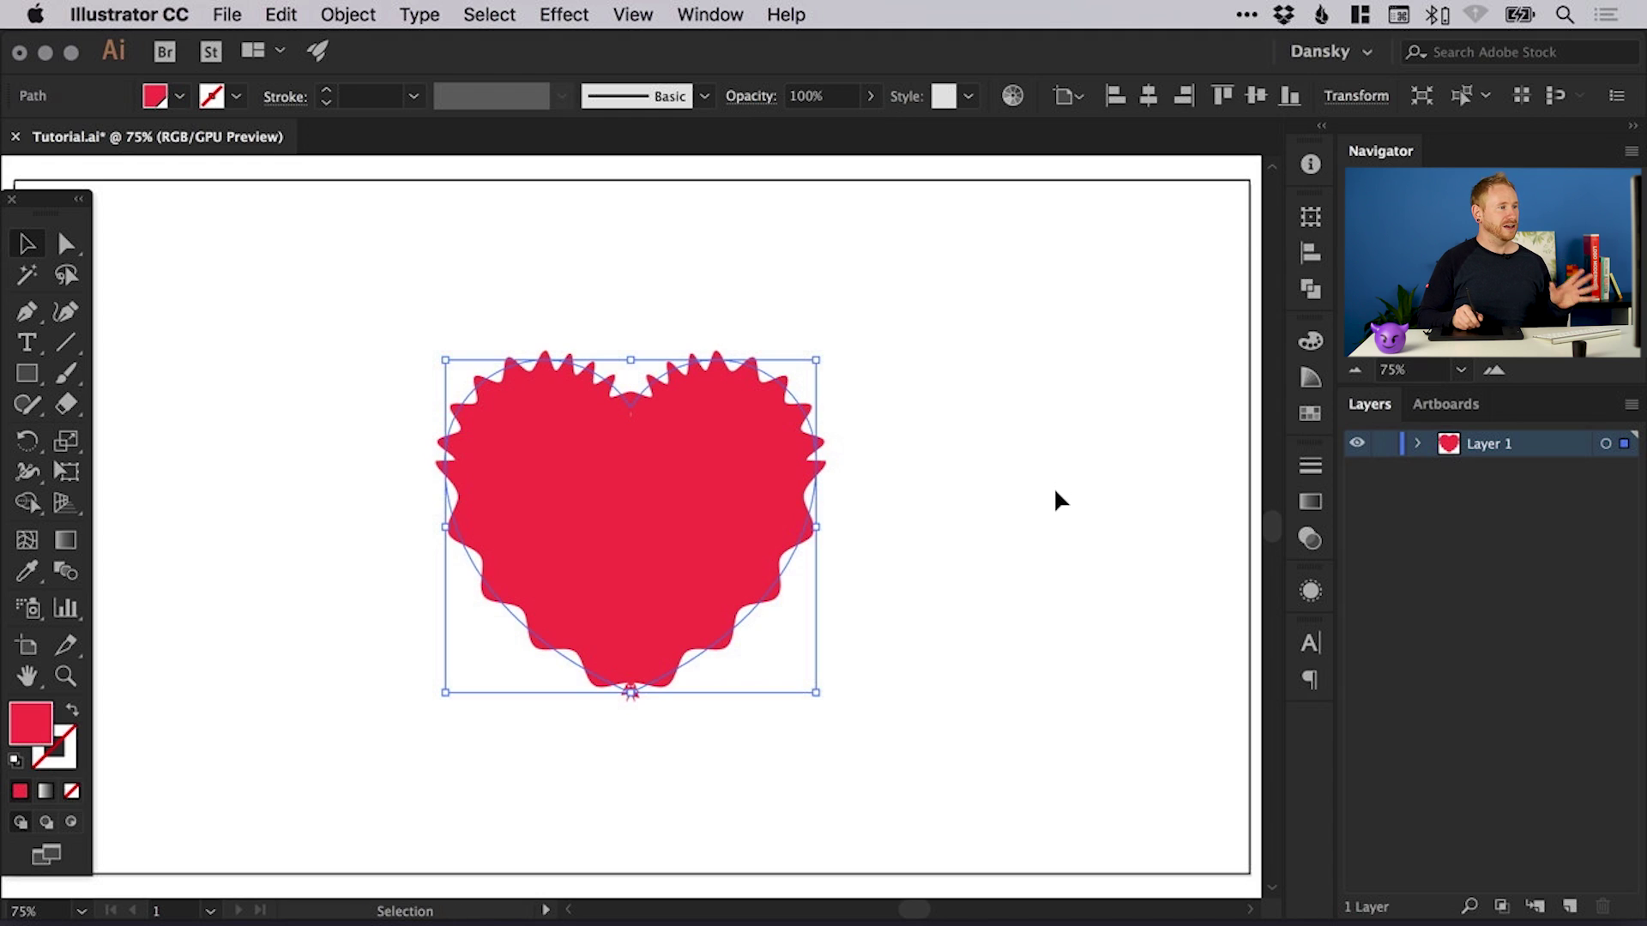